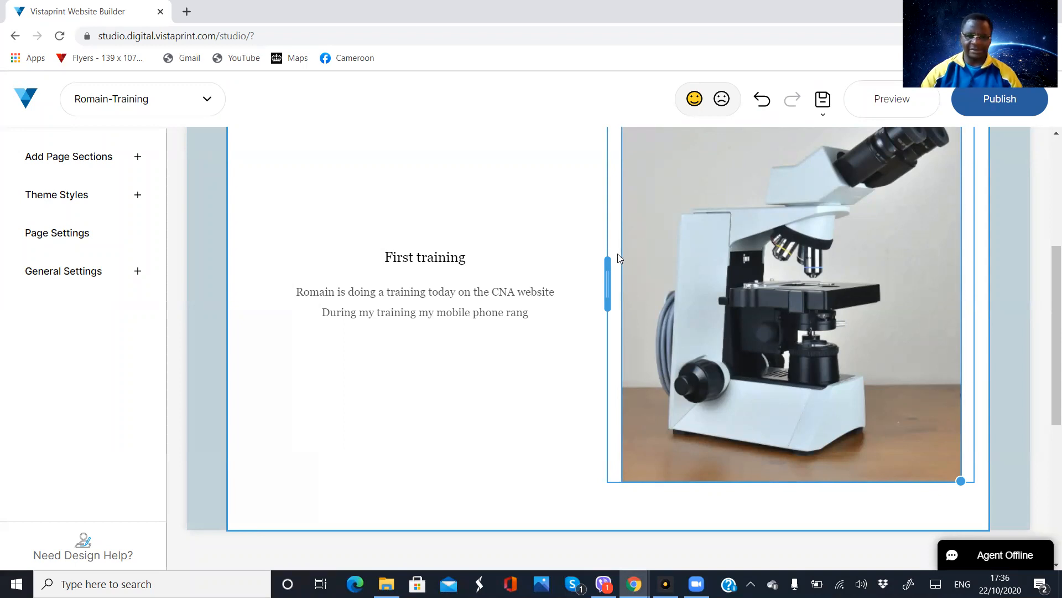
# Preview the training page in the tablet layout and check its navigation menu
pyautogui.scroll(1, 695, 279)
pyautogui.scroll(2, 695, 282)
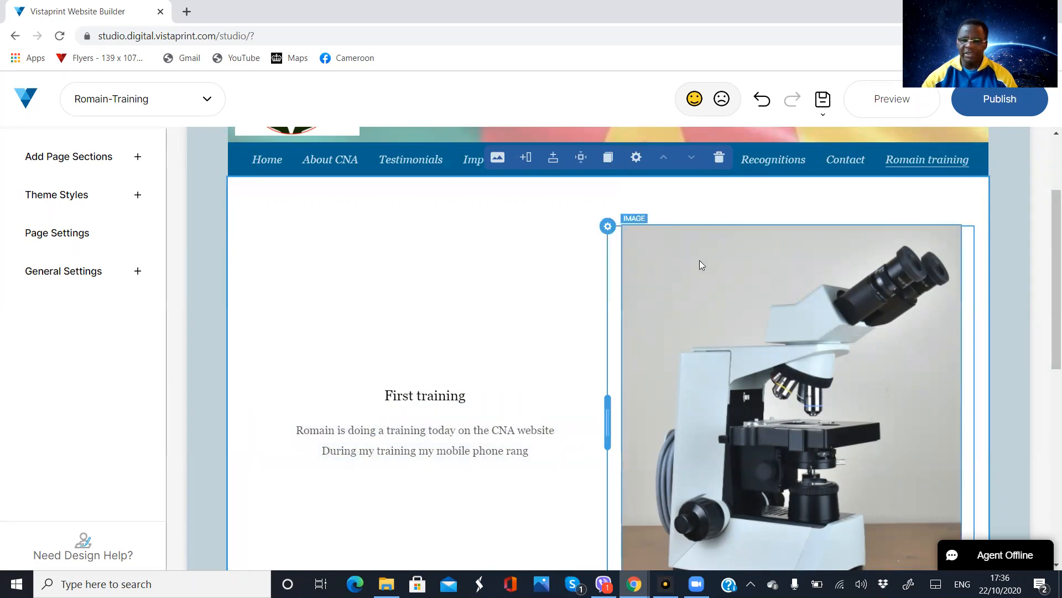
pyautogui.click(906, 109)
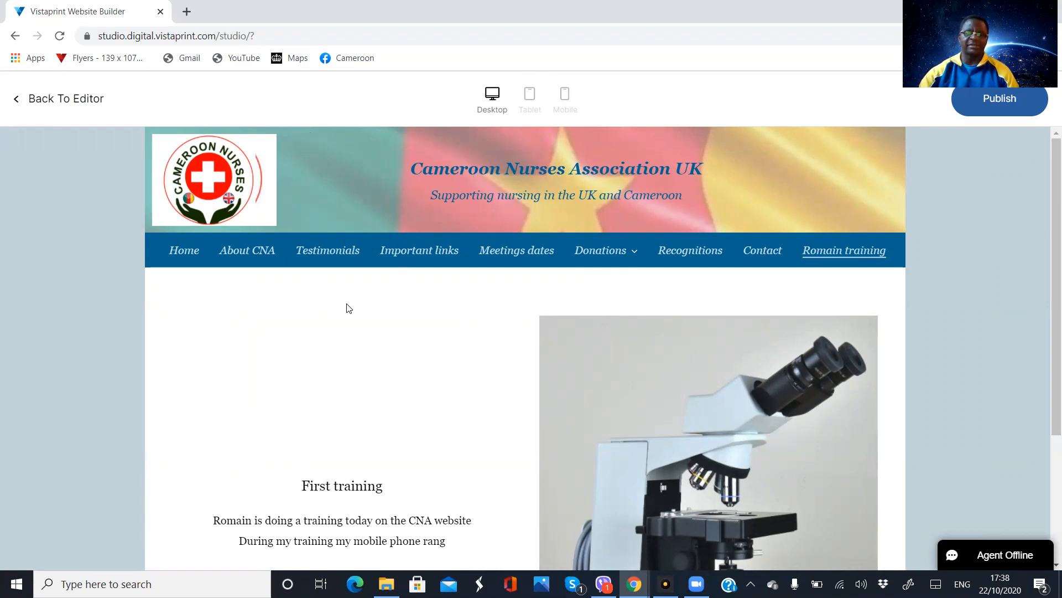
pyautogui.click(530, 99)
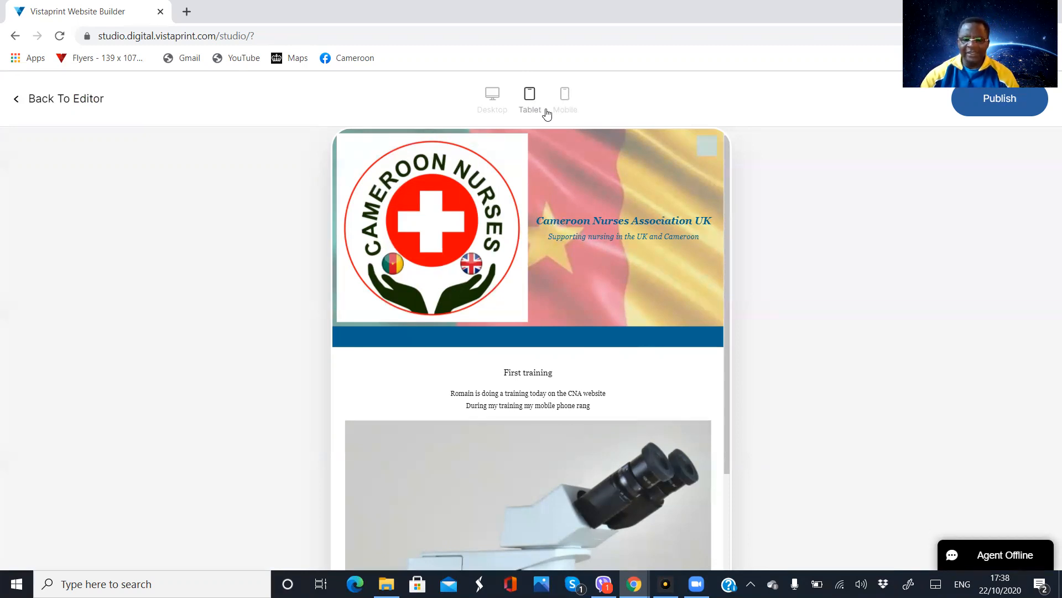
pyautogui.click(707, 147)
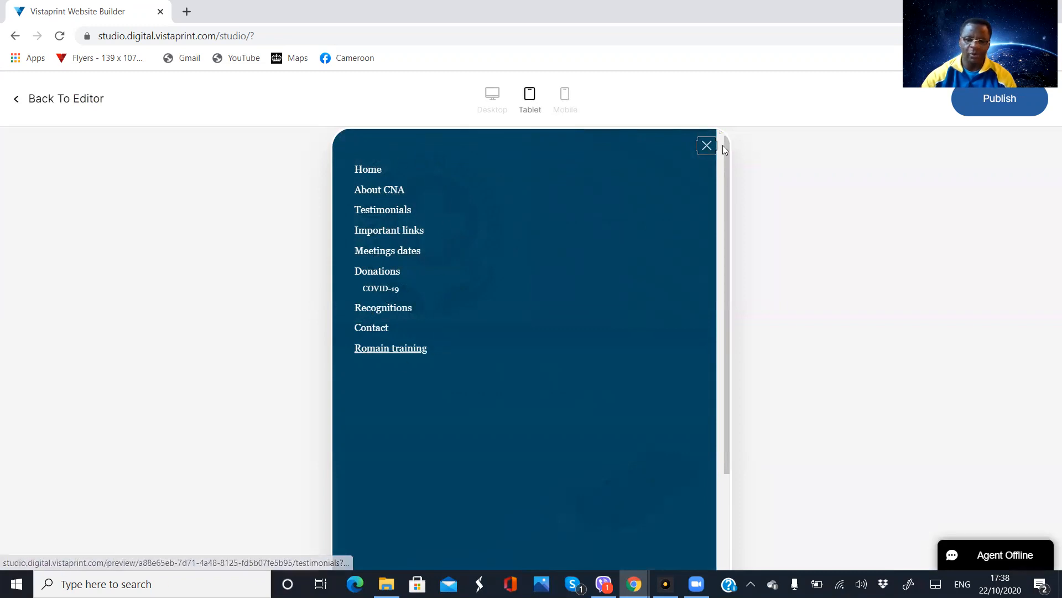
pyautogui.click(706, 146)
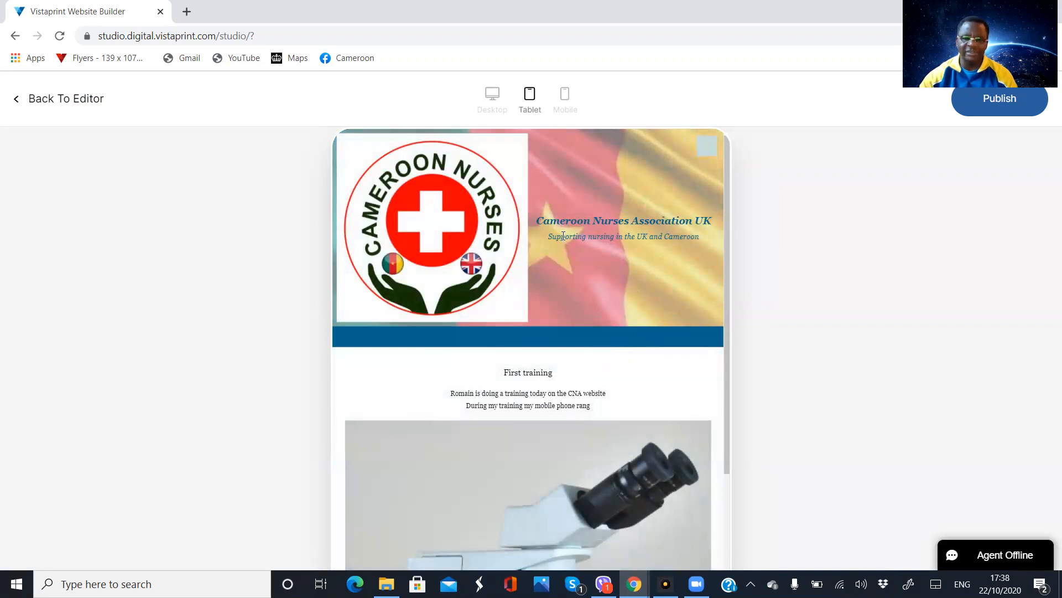
# Check the mobile layout and its navigation menu, and review the page in the desktop layout
pyautogui.click(566, 109)
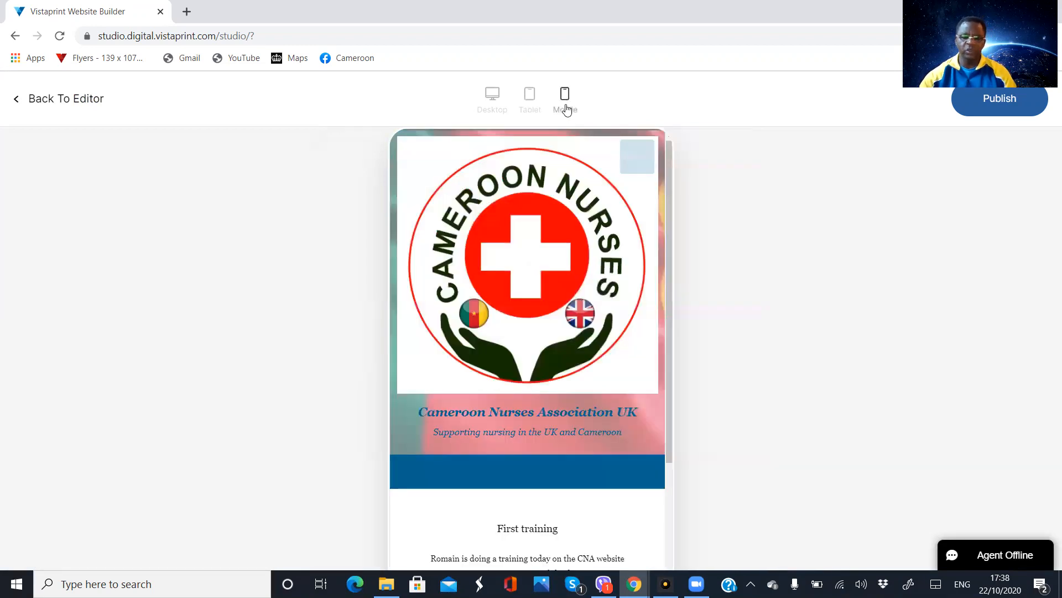
pyautogui.click(635, 166)
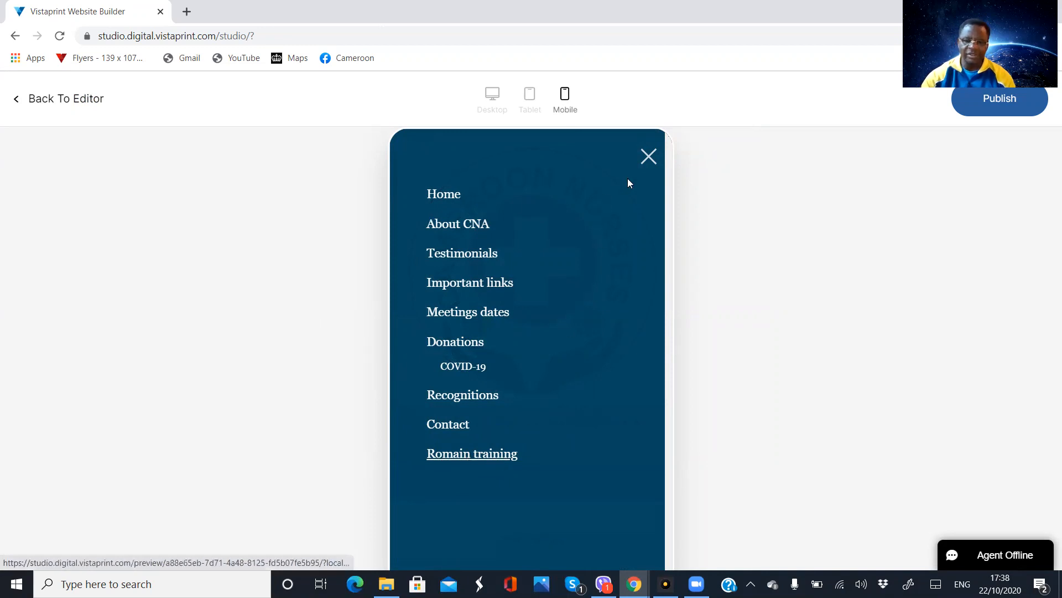
pyautogui.click(648, 159)
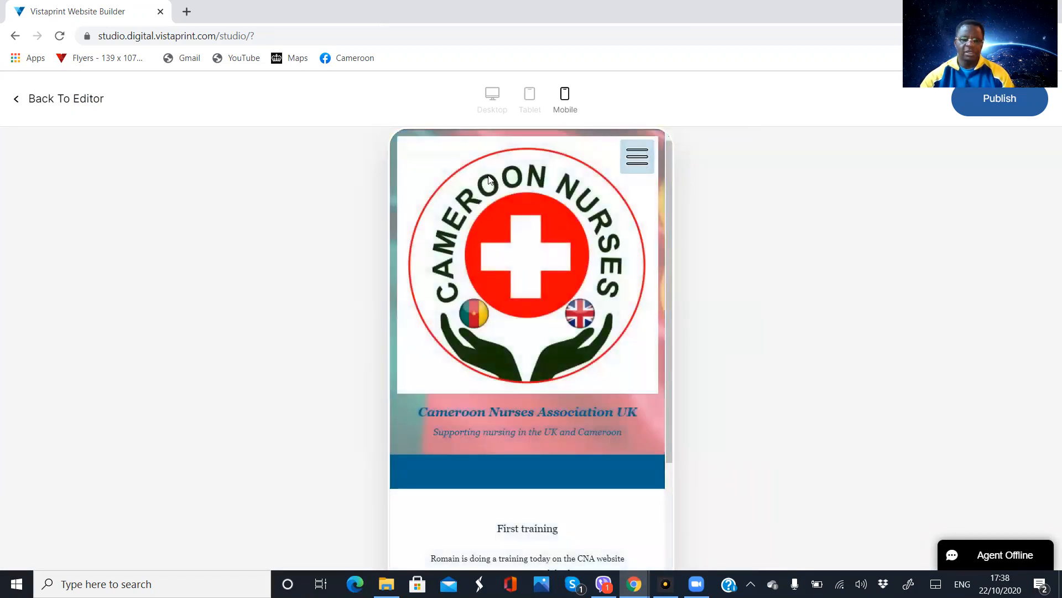
pyautogui.click(491, 95)
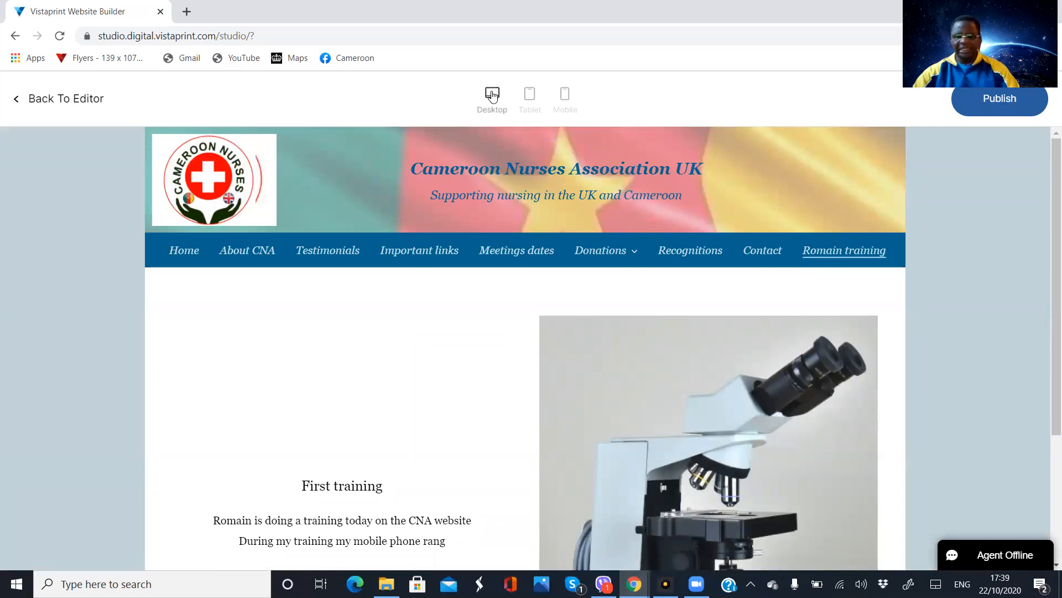
pyautogui.scroll(-3, 449, 360)
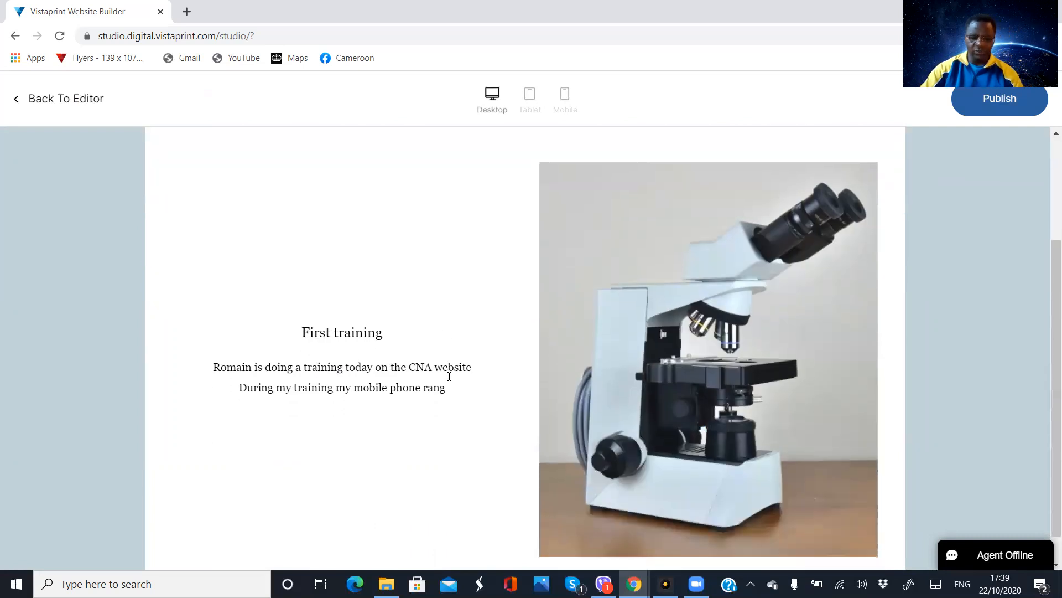
pyautogui.scroll(3, 459, 416)
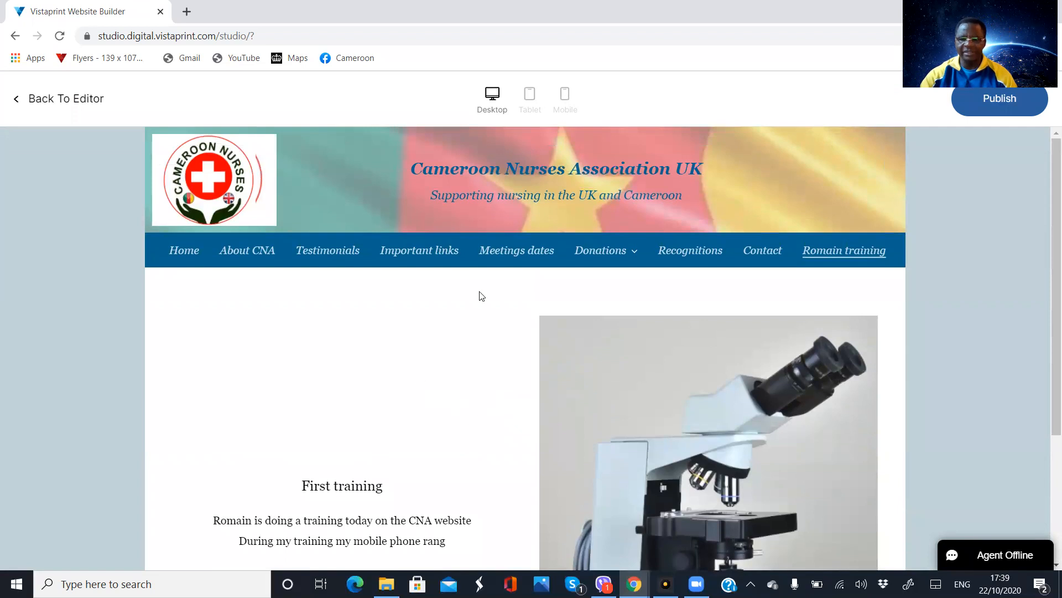
# Publish the website, dismiss the confirmation and return to the editor
pyautogui.click(991, 105)
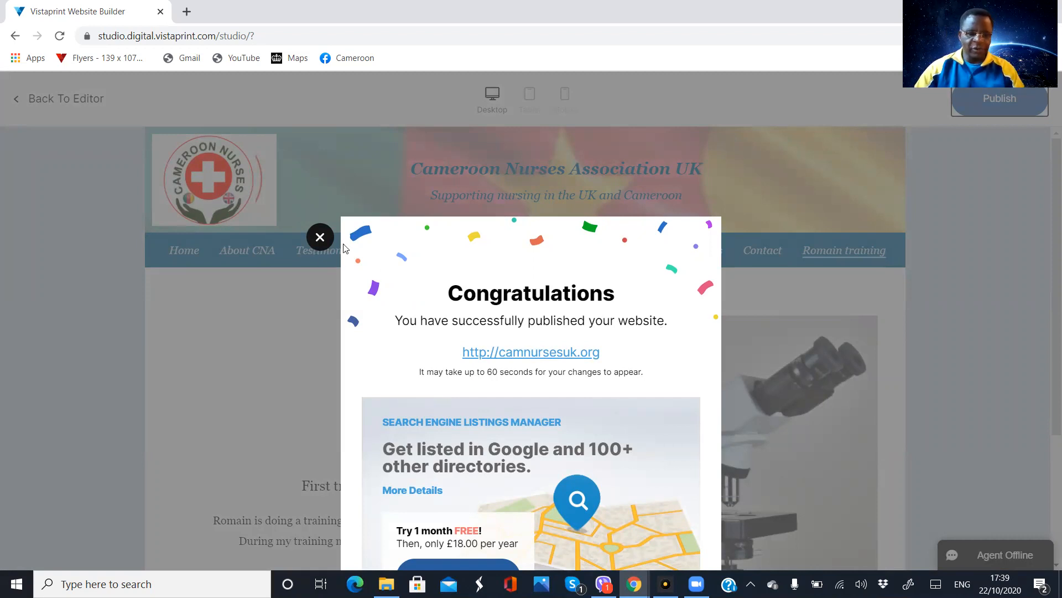
pyautogui.click(319, 237)
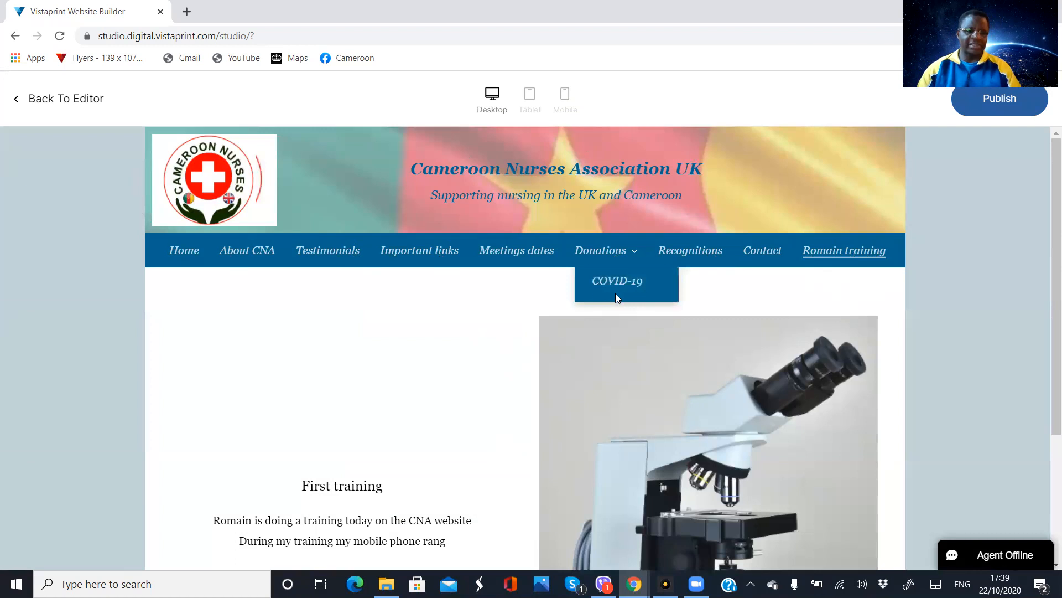
pyautogui.click(84, 99)
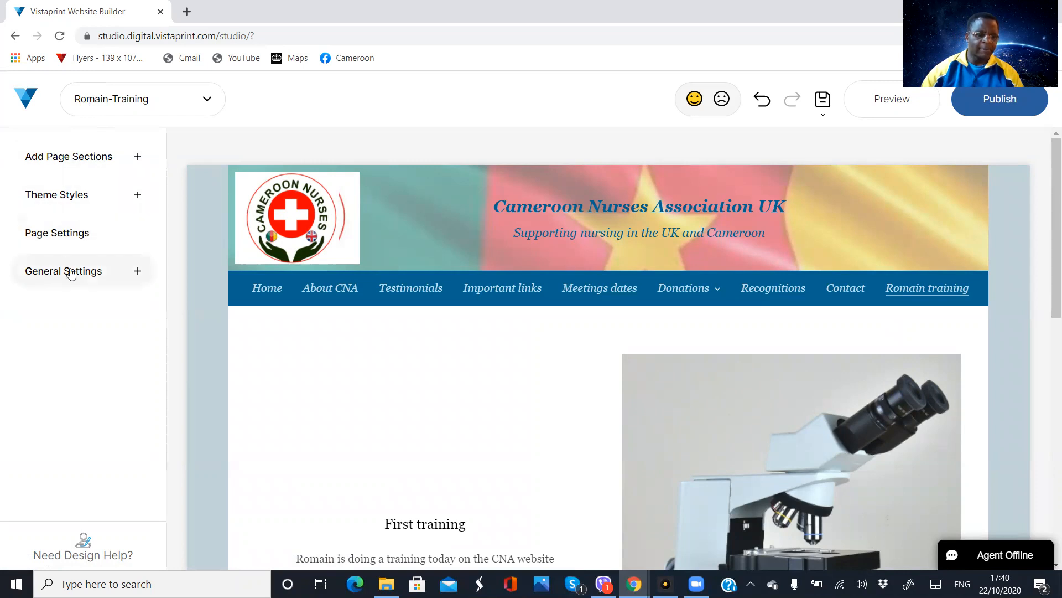
# Add a new contact page and name it with the trainee's first name followed by "Contact"
pyautogui.click(75, 240)
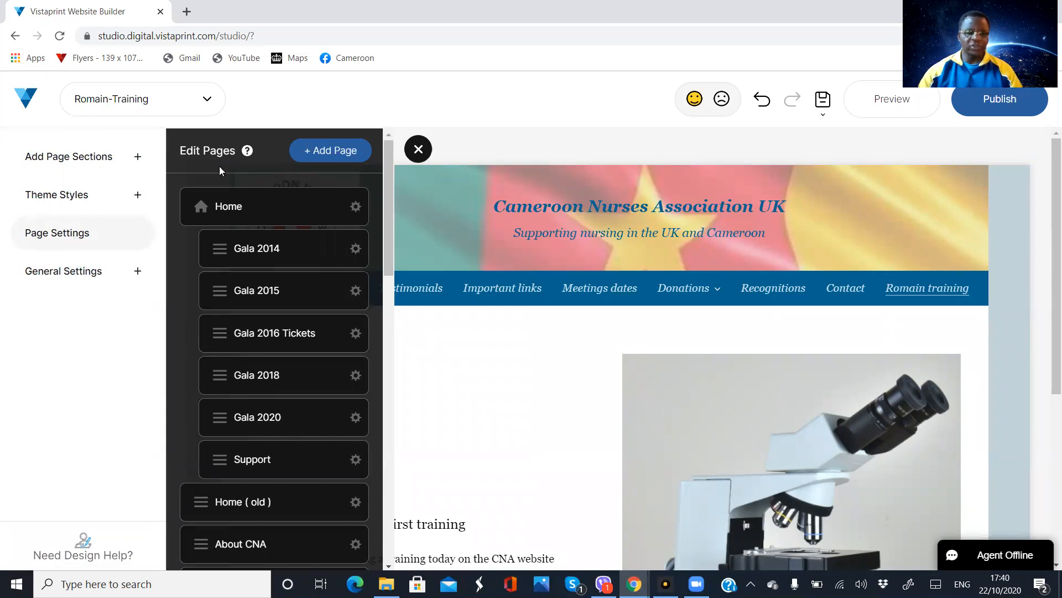
pyautogui.click(330, 153)
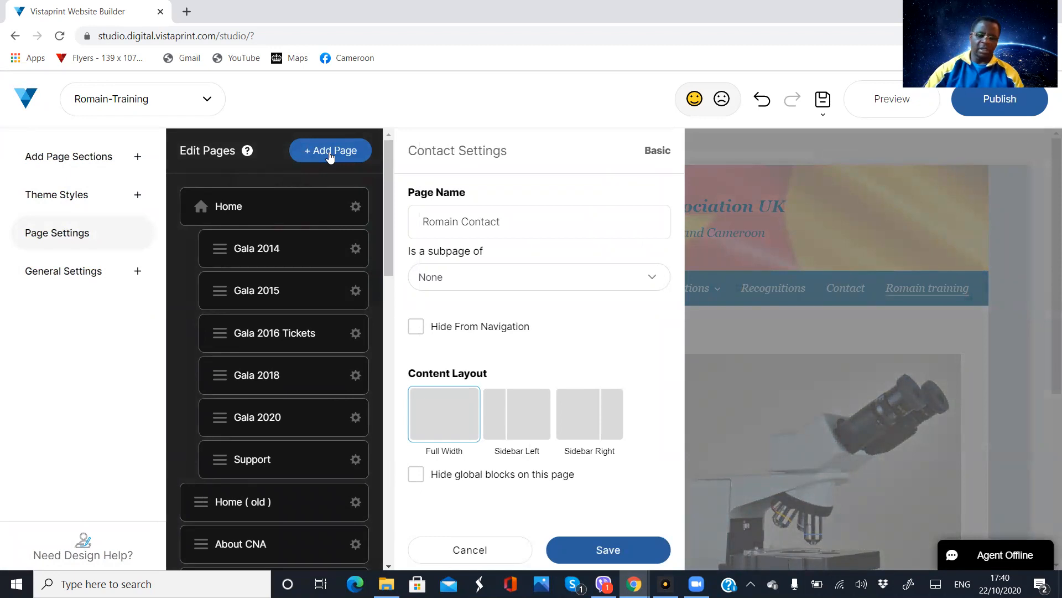
pyautogui.click(514, 224)
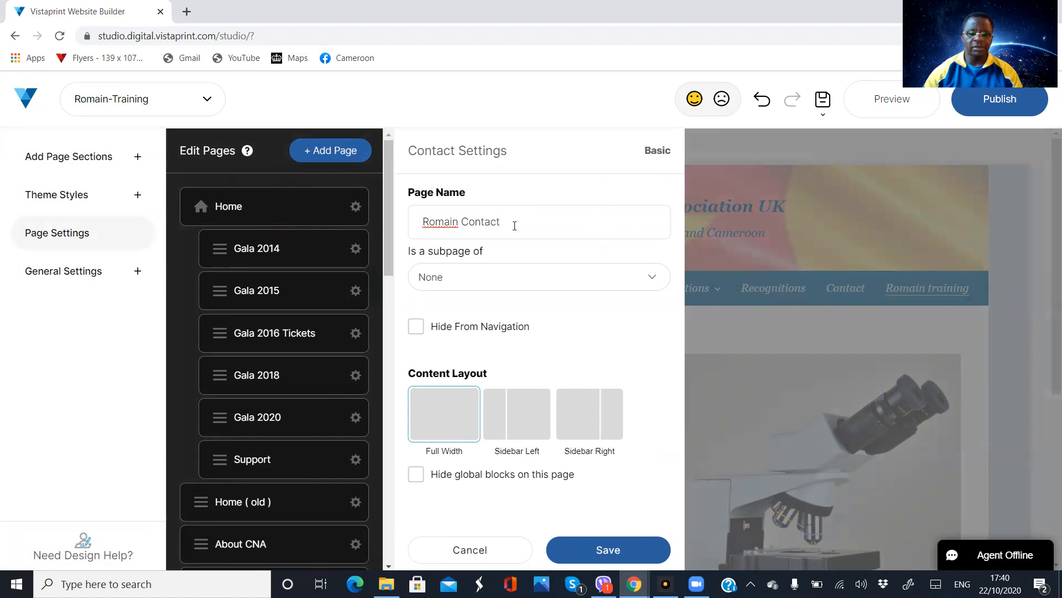
pyautogui.press('BackSpace')
pyautogui.press('BackSpace')
pyautogui.press('BackSpace')
pyautogui.press('BackSpace')
pyautogui.press('BackSpace')
pyautogui.press('BackSpace')
pyautogui.press('BackSpace')
pyautogui.press('BackSpace')
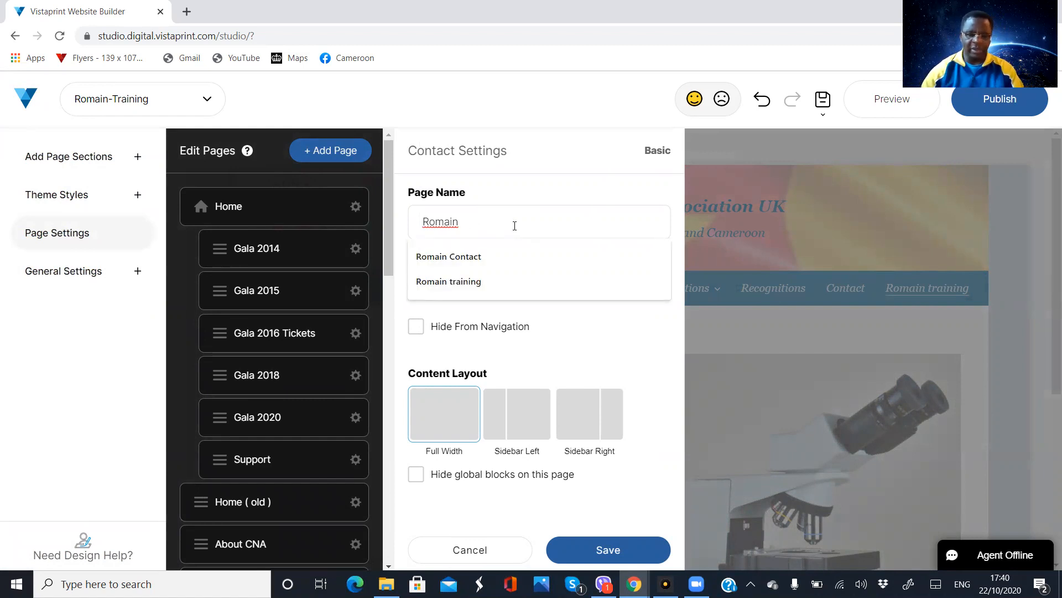
pyautogui.click(487, 256)
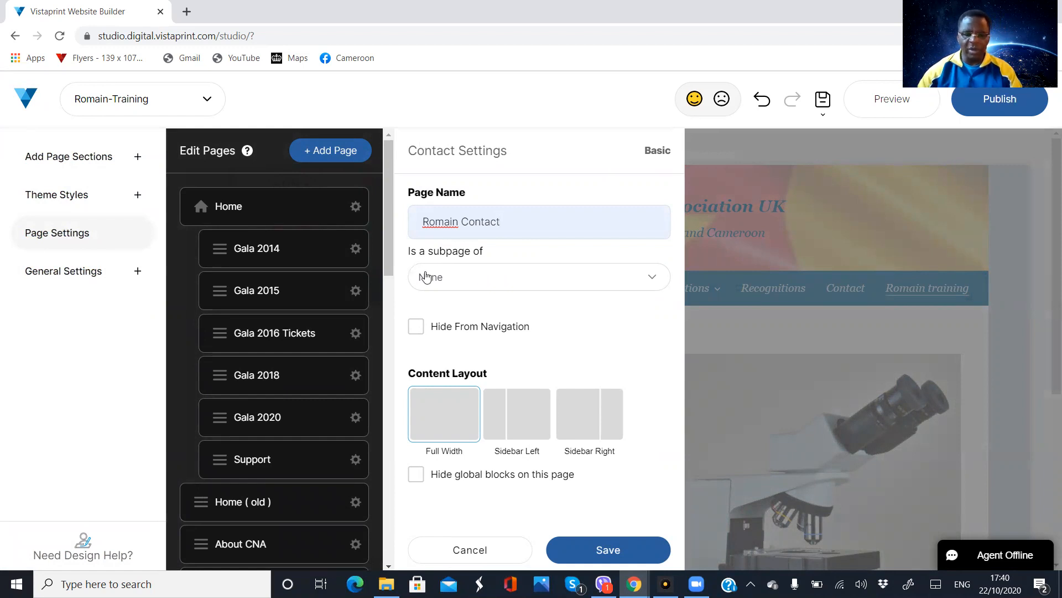
# Save the new contact page with None as its parent page and the Full Width content layout, and close the page list
pyautogui.click(656, 283)
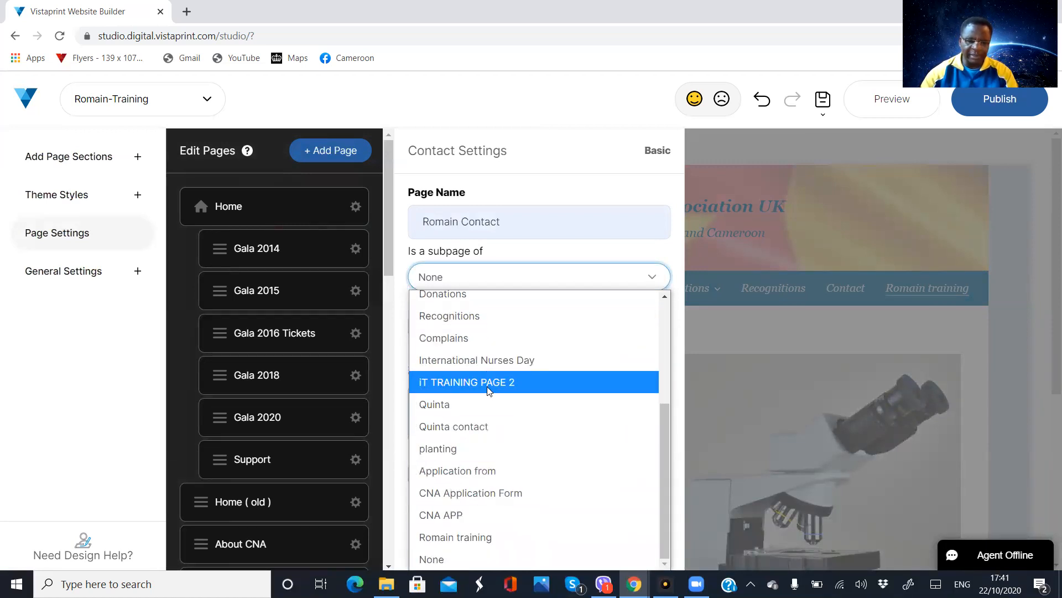
pyautogui.click(680, 254)
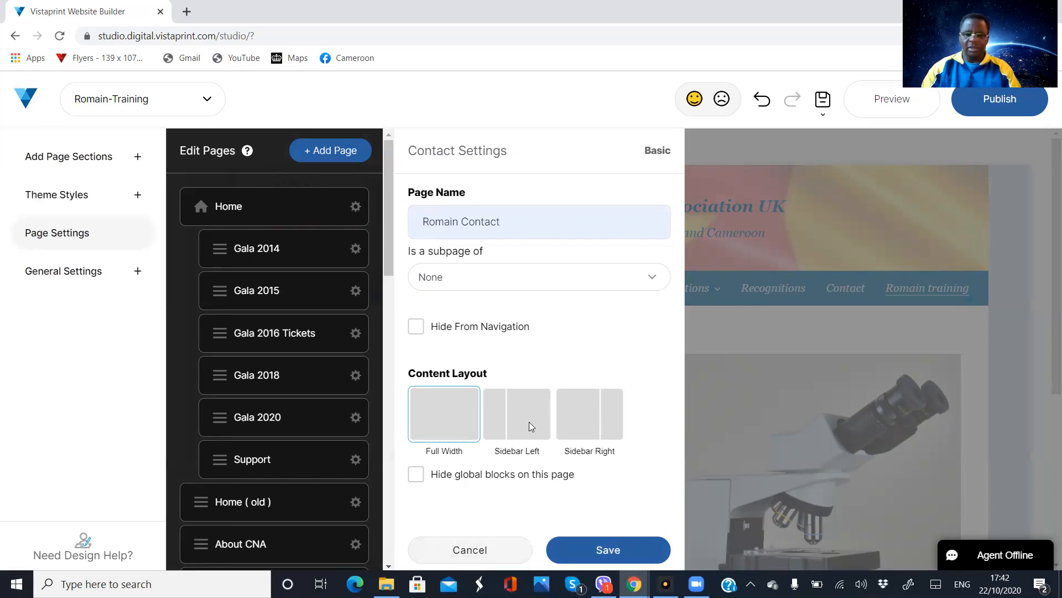
pyautogui.click(608, 551)
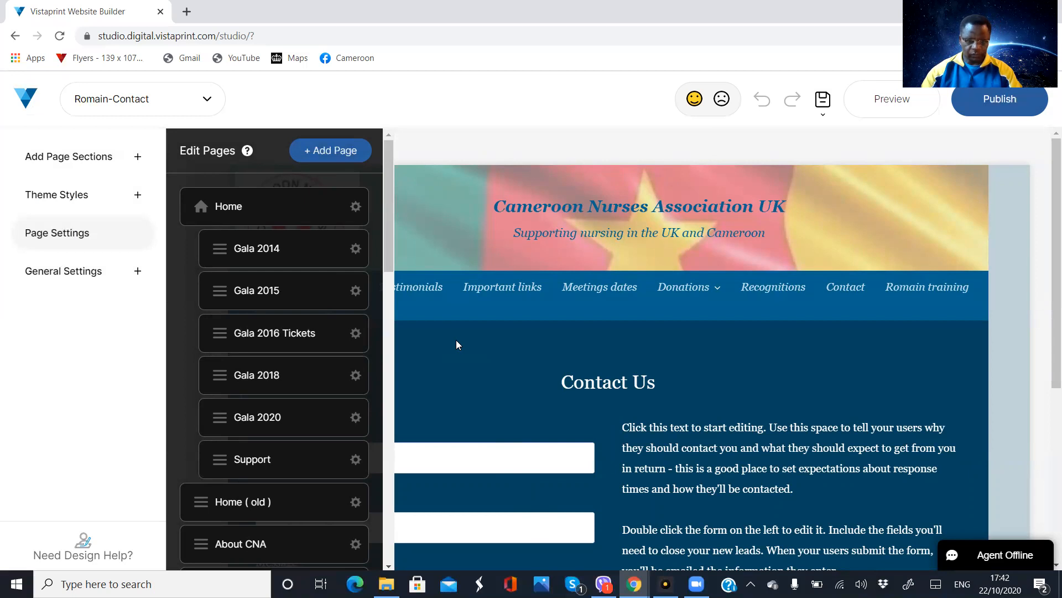
pyautogui.click(952, 346)
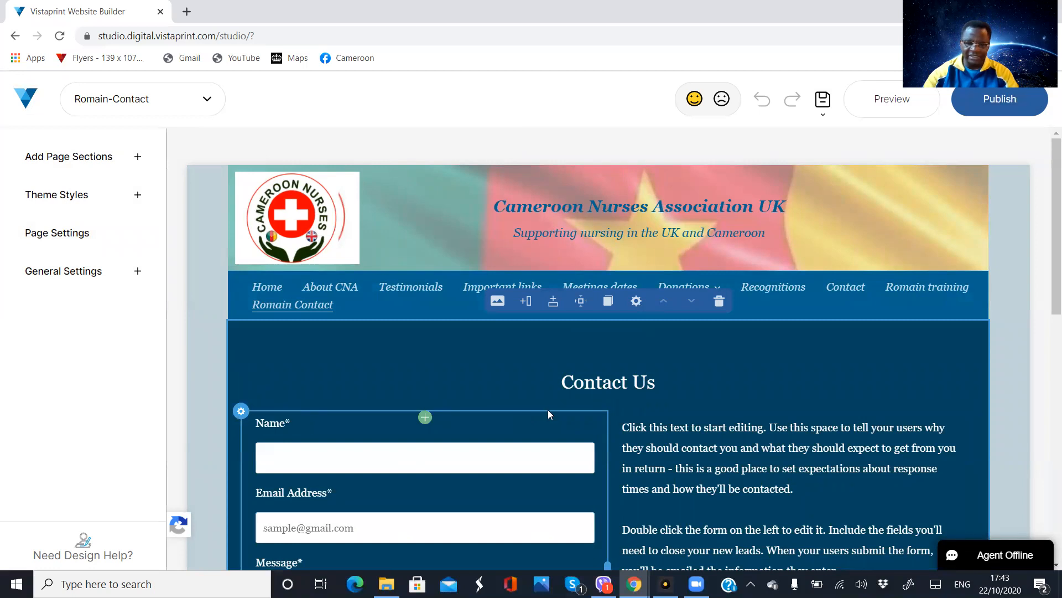
# Replace the "Contact Us" title above the contact form with "Joining CNA UK"
pyautogui.click(570, 388)
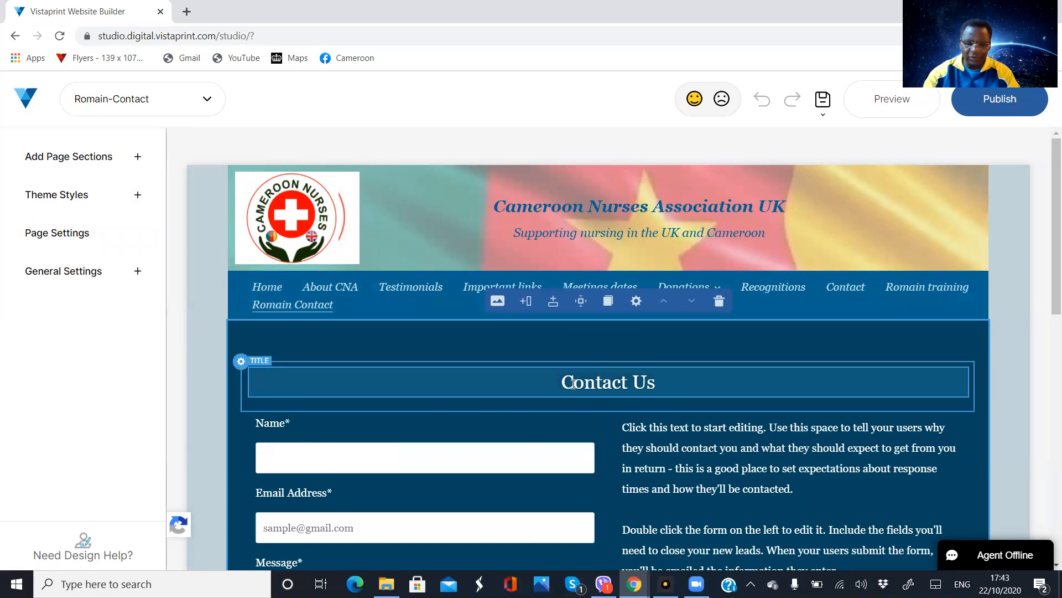
pyautogui.doubleClick(682, 380)
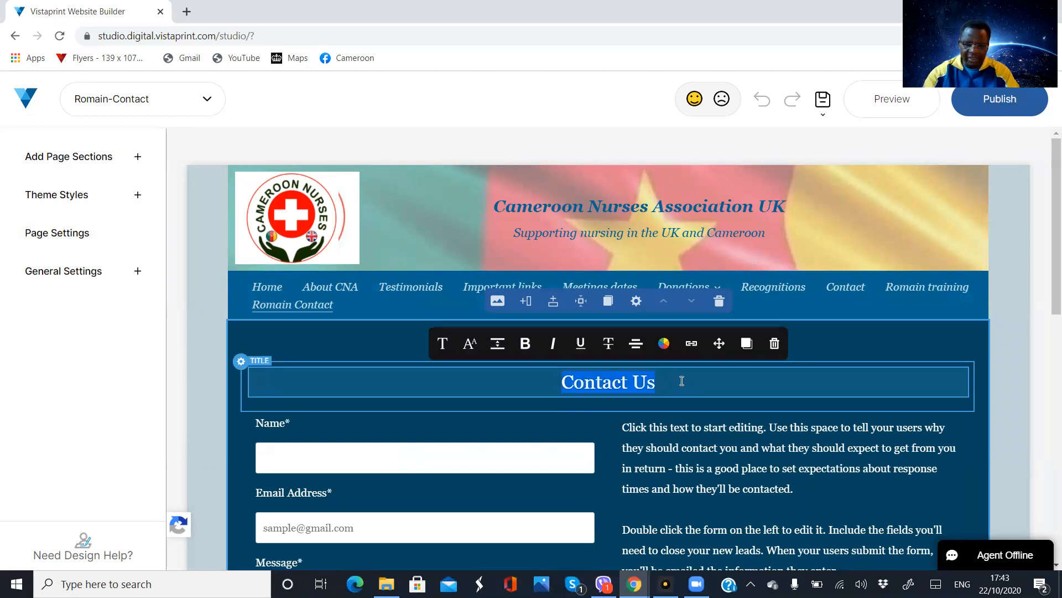
pyautogui.doubleClick(697, 466)
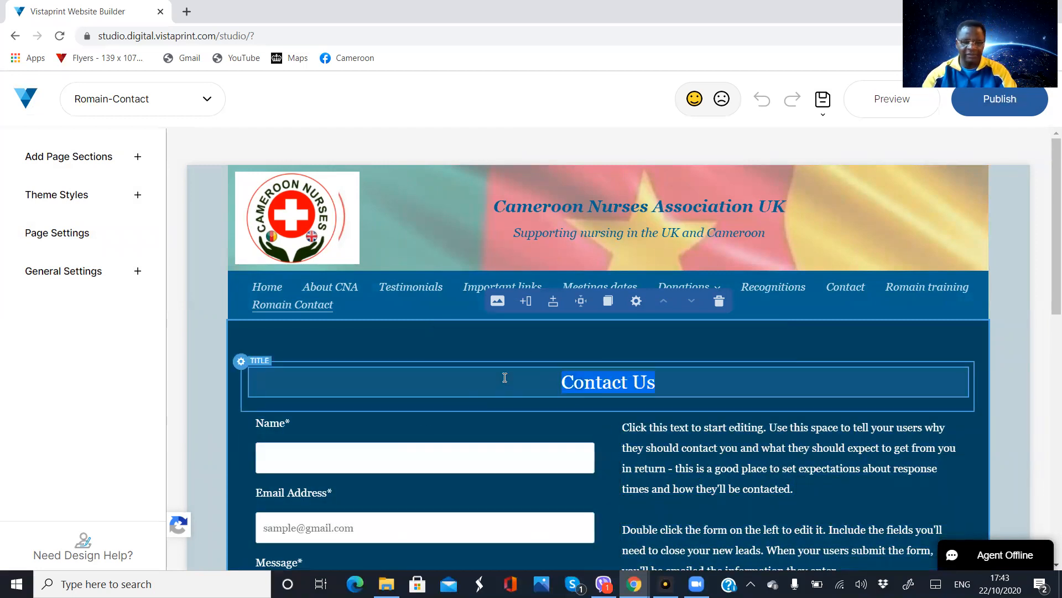
pyautogui.doubleClick(503, 375)
pyautogui.click(860, 340)
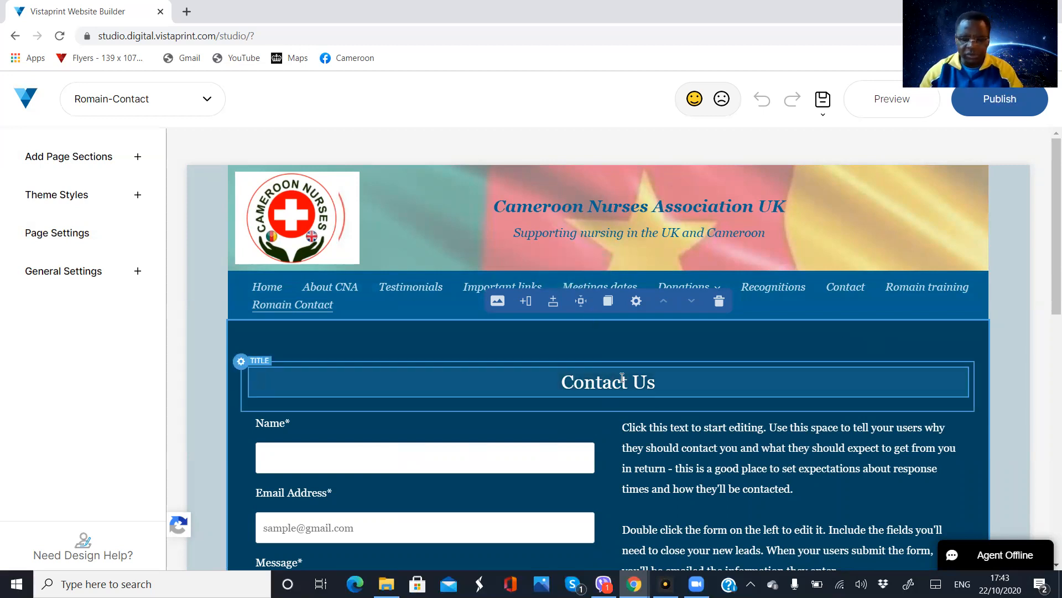
pyautogui.doubleClick(664, 385)
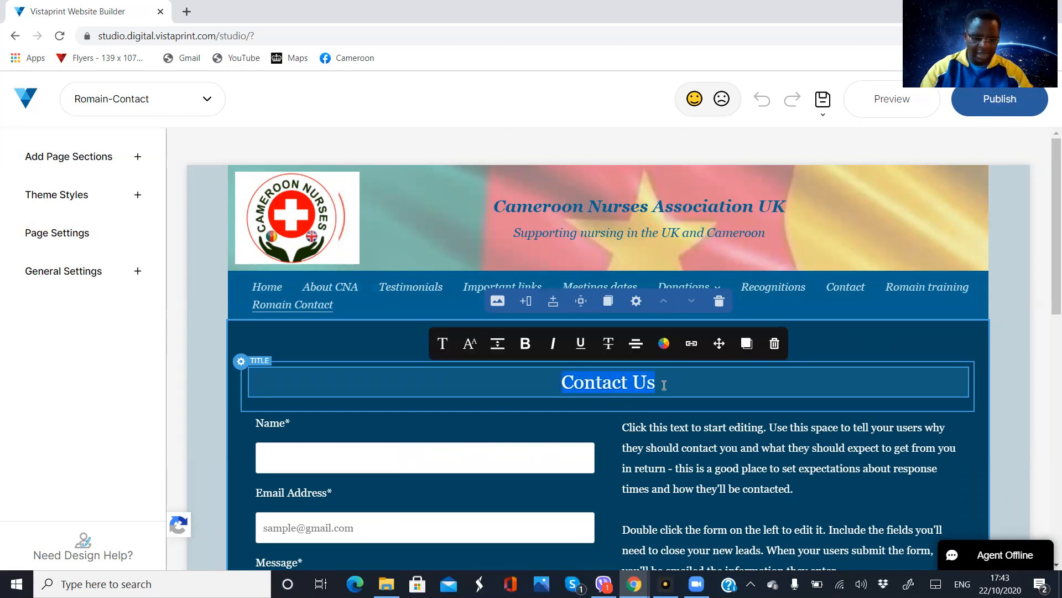
pyautogui.write('Joi')
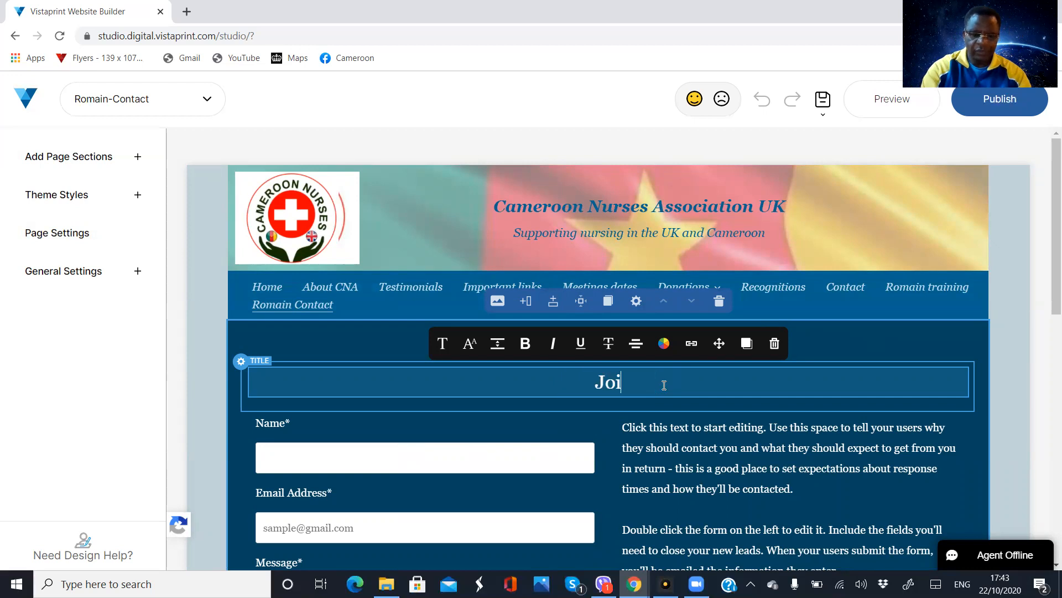
pyautogui.write('ning')
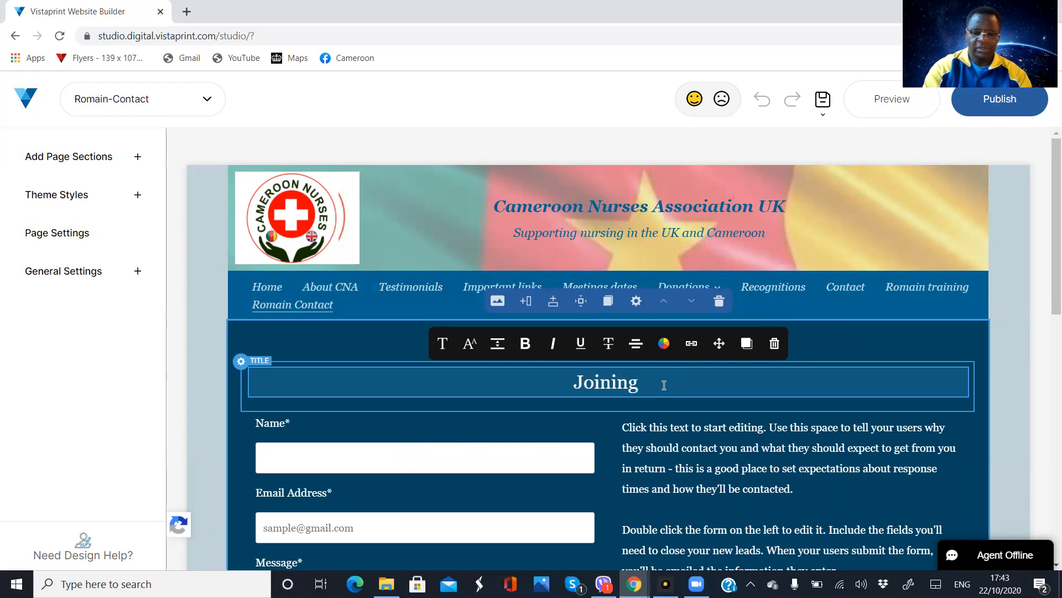
pyautogui.write(' CNA')
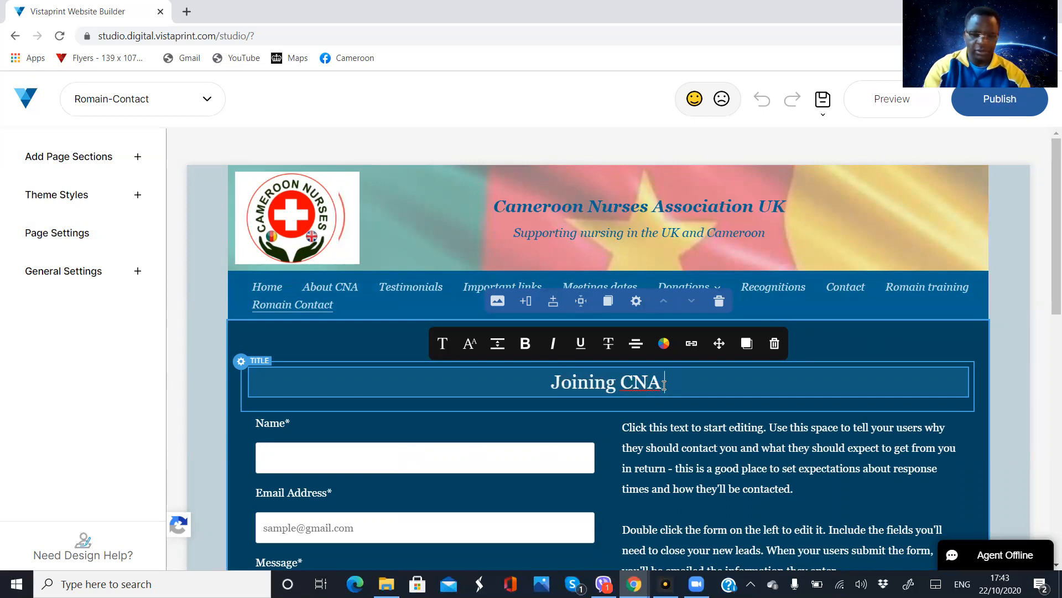
pyautogui.write(' UK')
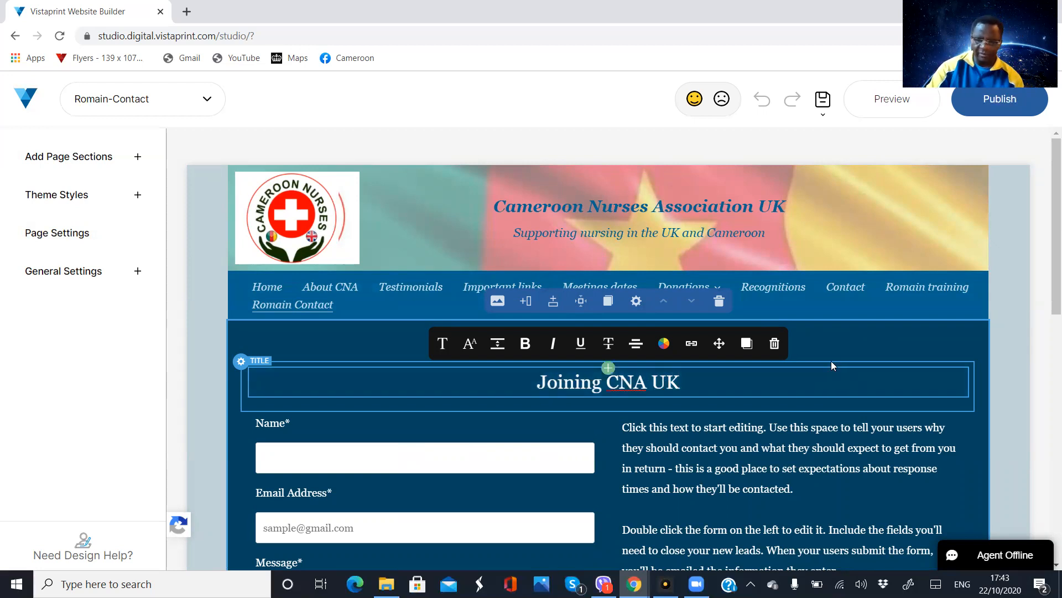
pyautogui.click(843, 349)
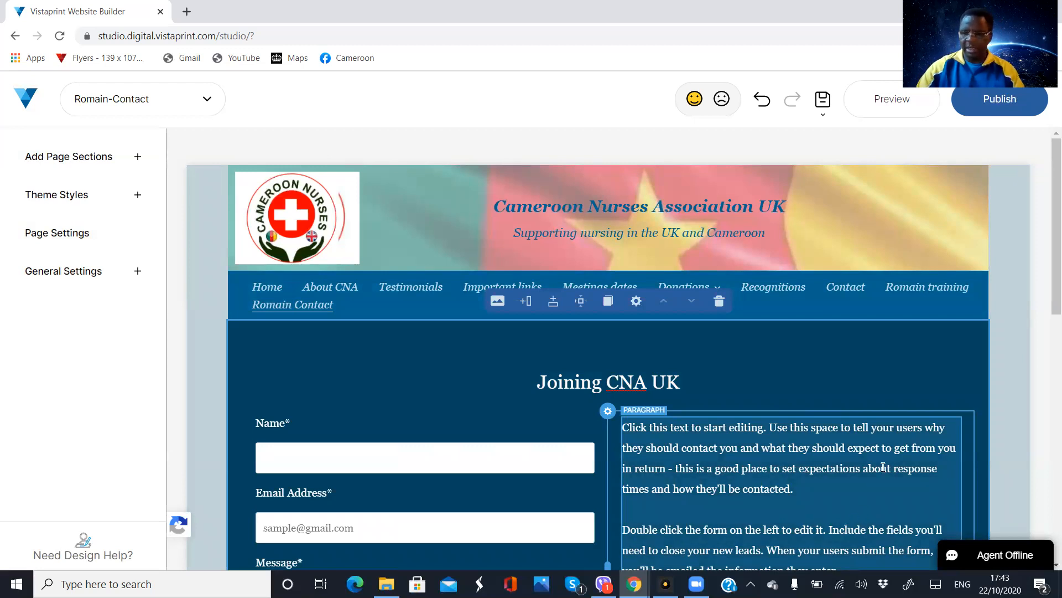
# Look over the new page and open the settings of the contact form under the "Joining CNA UK" title
pyautogui.scroll(-3, 1047, 276)
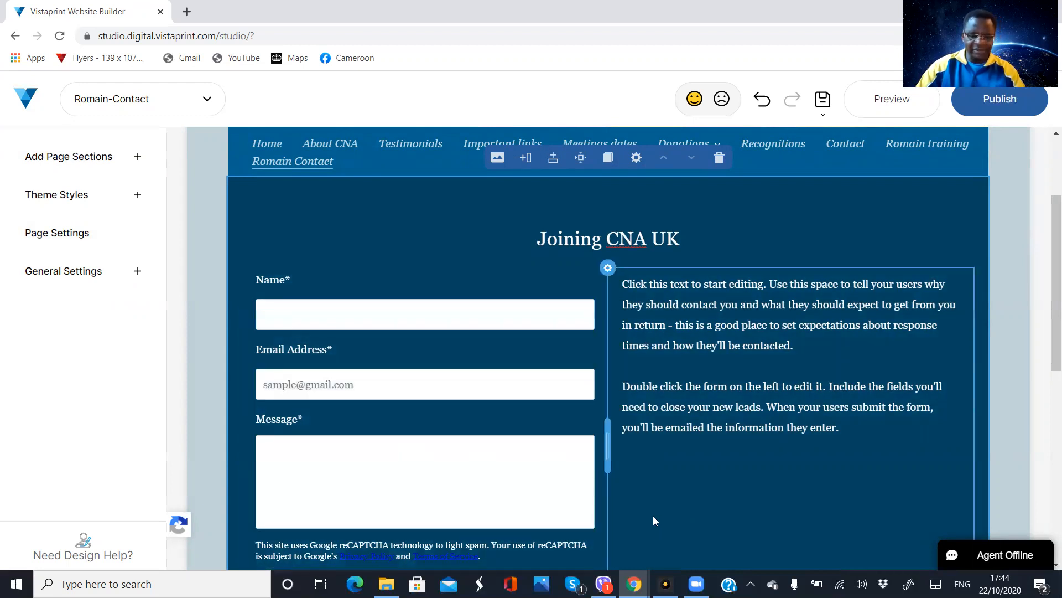
pyautogui.scroll(-3, 380, 449)
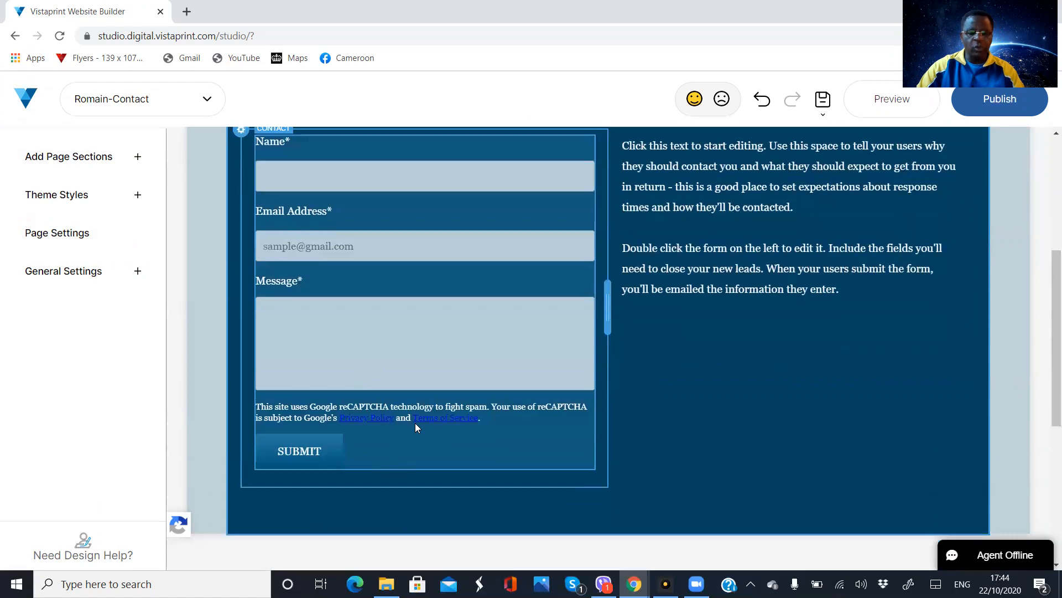
pyautogui.scroll(1, 415, 422)
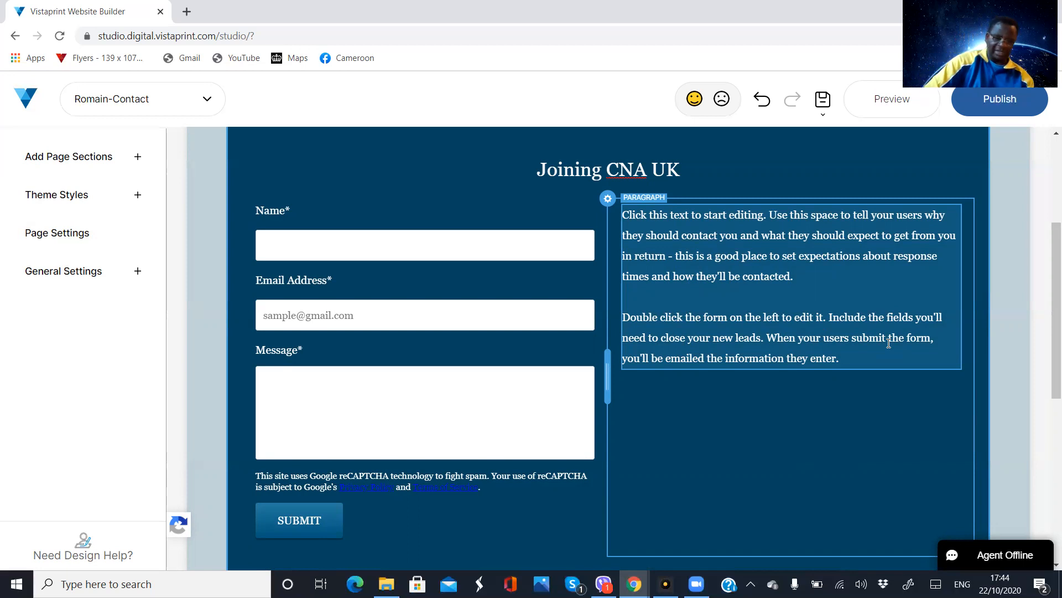
pyautogui.click(290, 227)
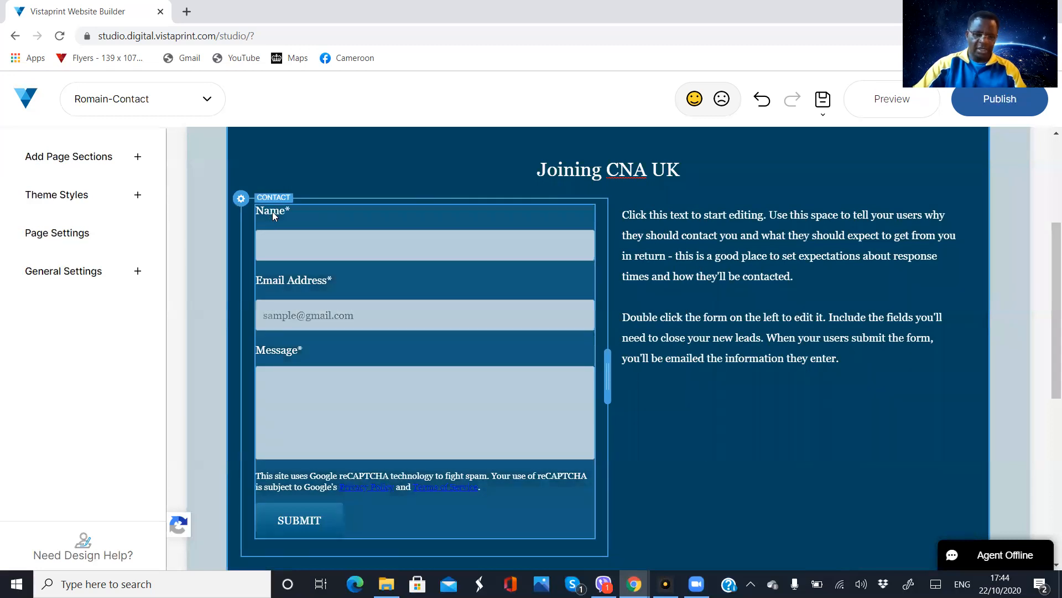
pyautogui.click(272, 211)
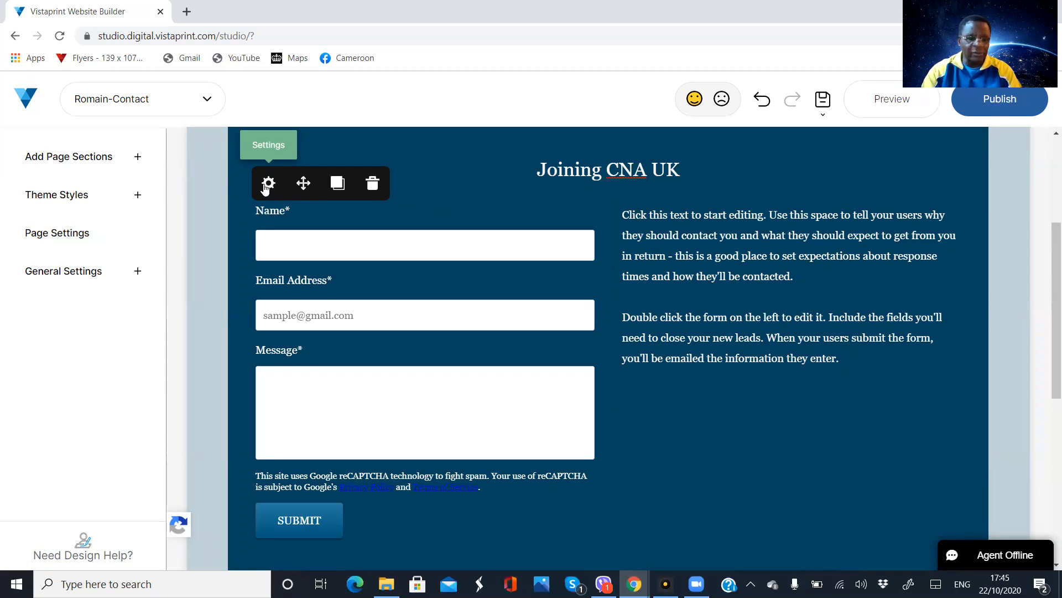
pyautogui.click(268, 185)
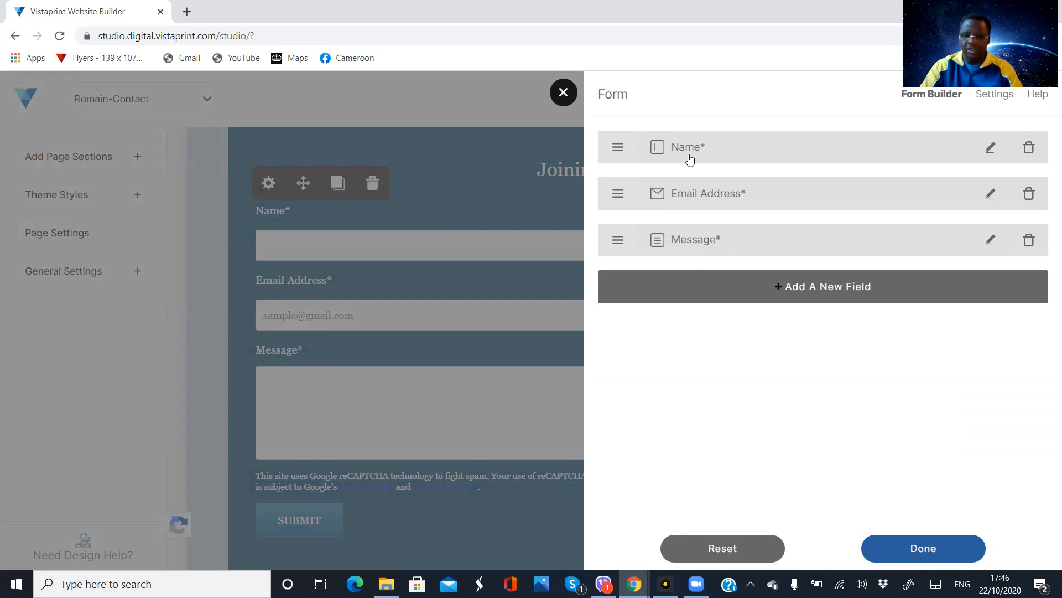
# Change the label of the form's Name field to "Surname" and apply the change
pyautogui.click(990, 157)
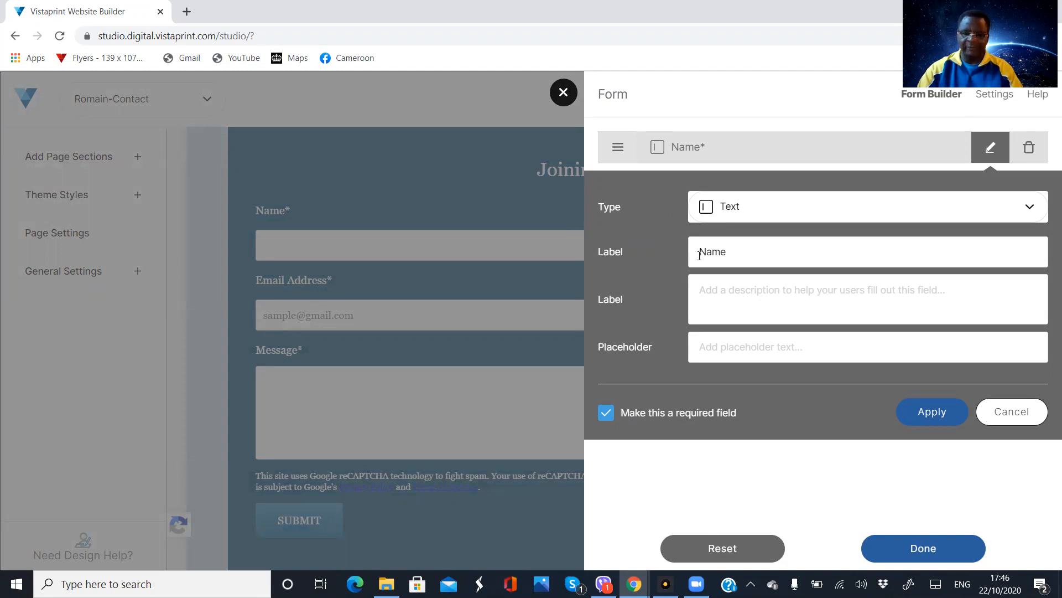
pyautogui.click(736, 251)
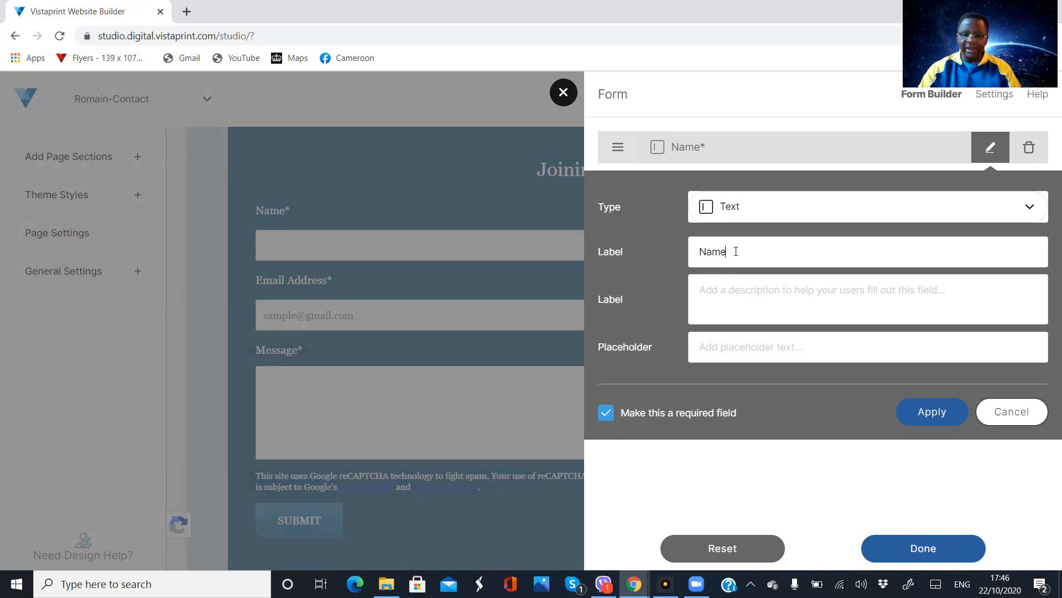
pyautogui.press('BackSpace')
pyautogui.press('BackSpace')
pyautogui.press('BackSpace')
pyautogui.press('BackSpace')
pyautogui.write('Surn')
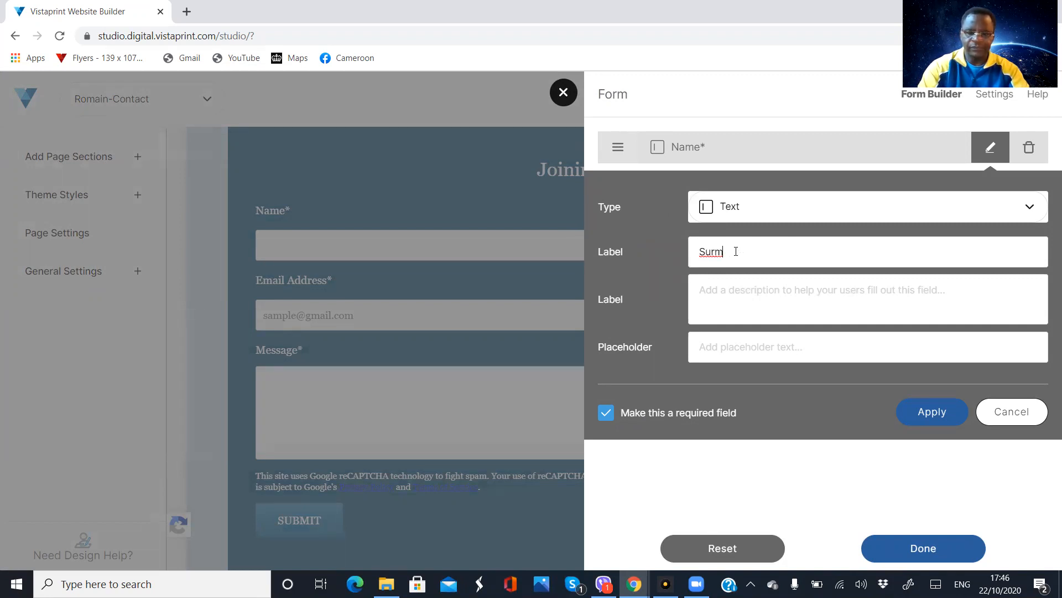
pyautogui.press('BackSpace')
pyautogui.write('name')
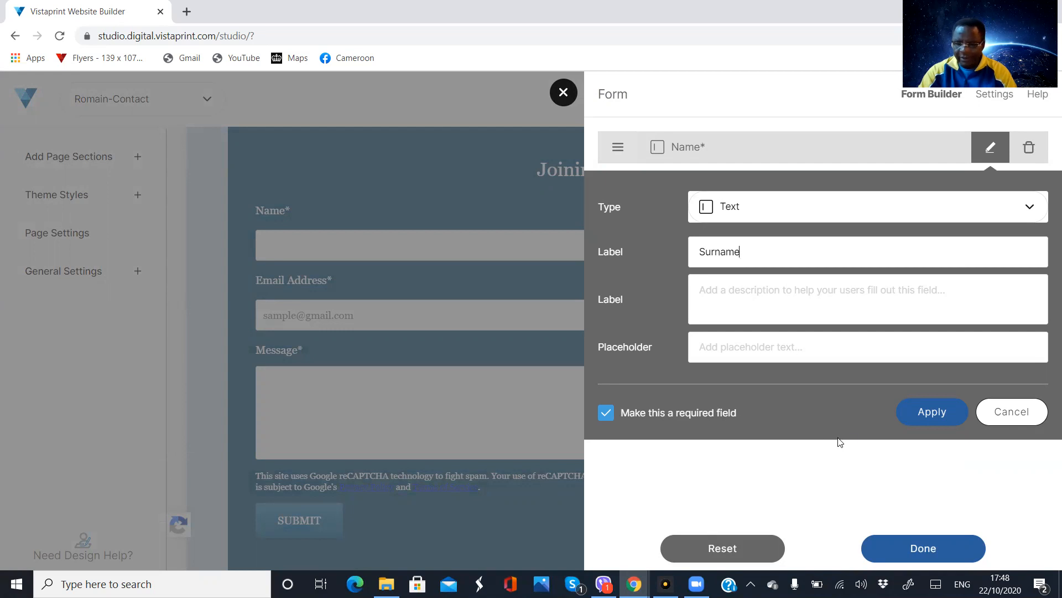
pyautogui.click(929, 416)
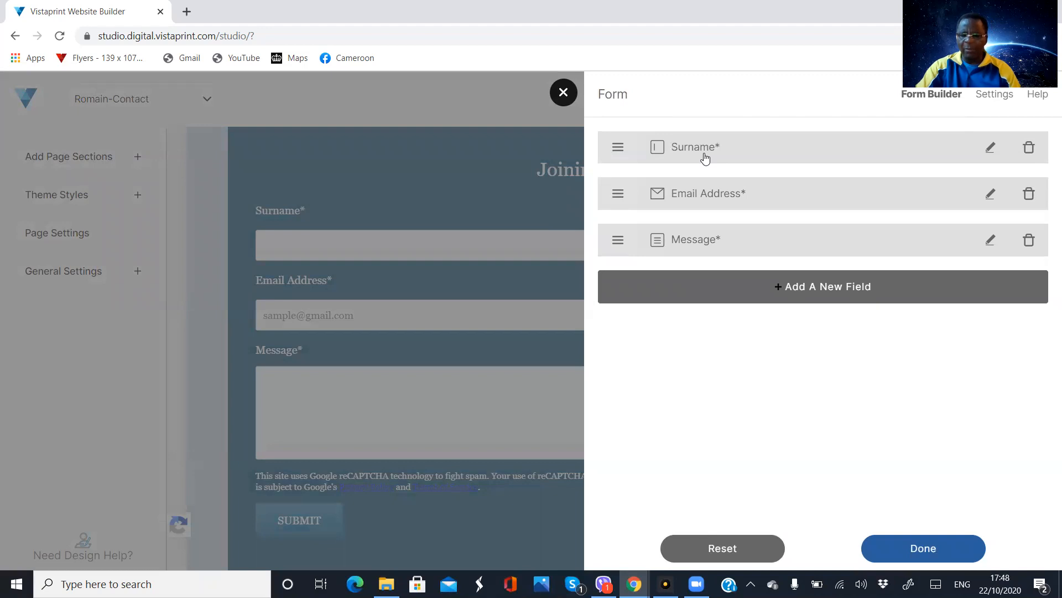
# Add a required text field labelled "First" to the form and move it directly below Surname
pyautogui.click(812, 294)
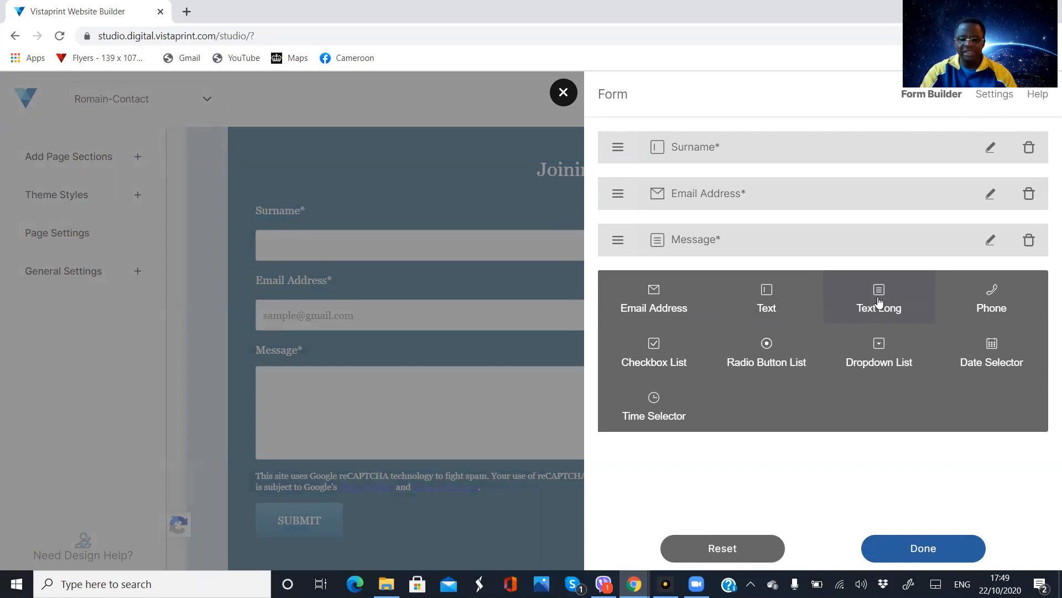
pyautogui.click(766, 302)
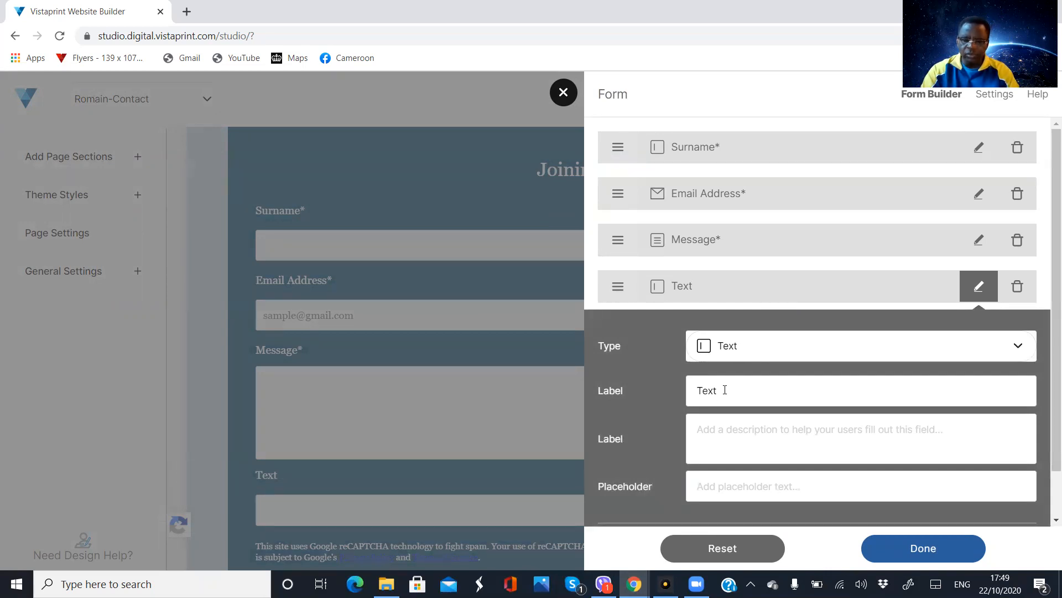
pyautogui.press('BackSpace')
pyautogui.press('BackSpace')
pyautogui.press('BackSpace')
pyautogui.press('BackSpace')
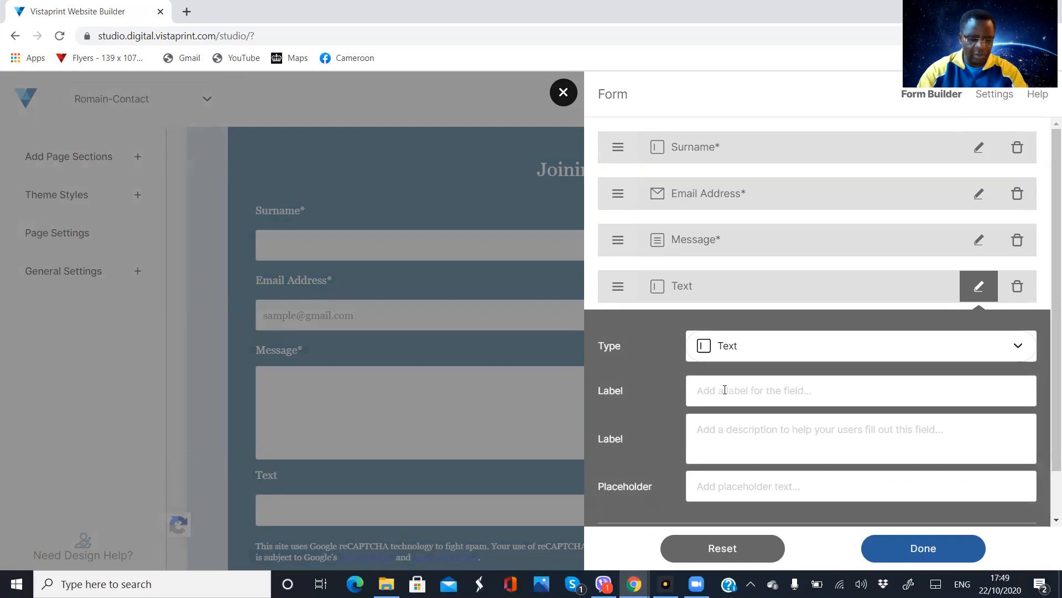
pyautogui.write('First')
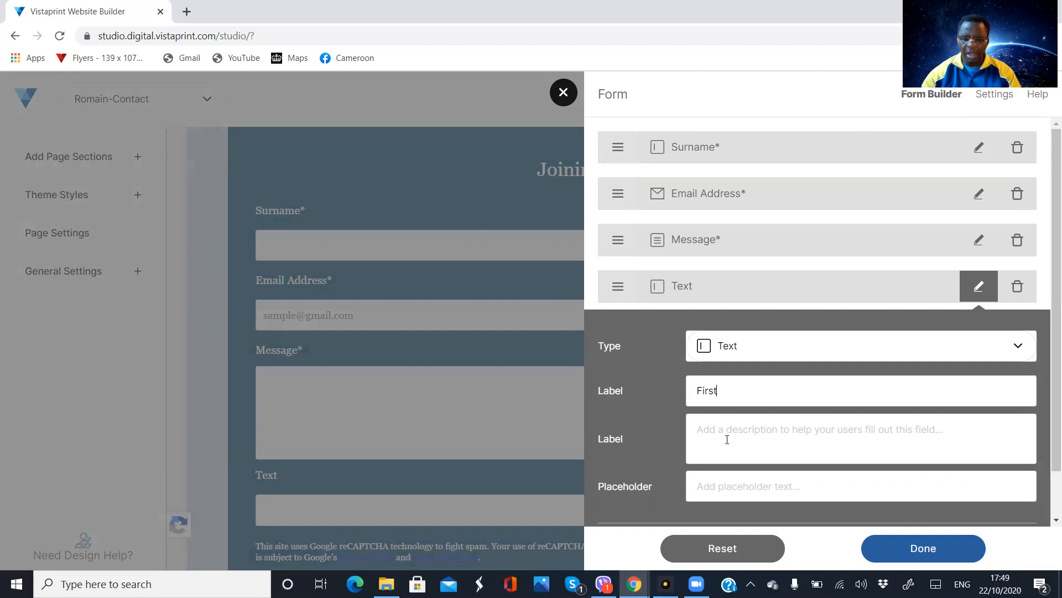
pyautogui.scroll(-1, 753, 434)
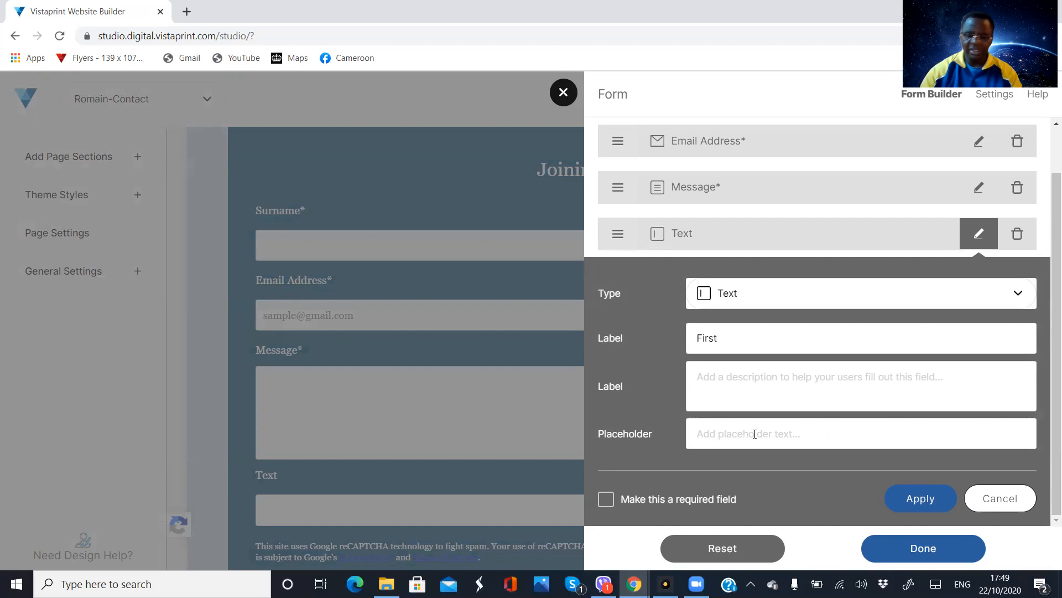
pyautogui.click(606, 500)
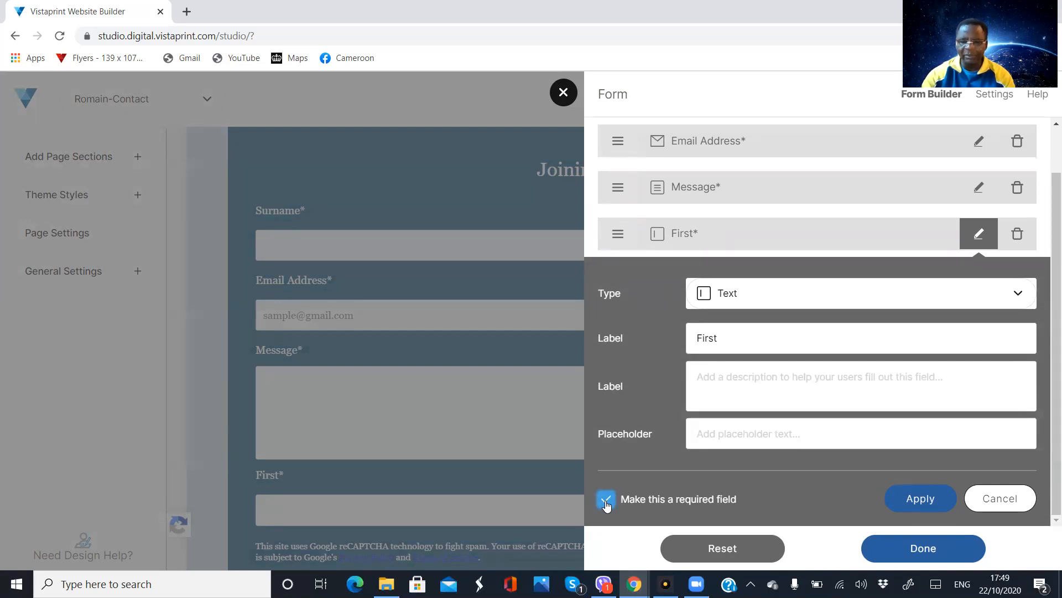
pyautogui.click(913, 504)
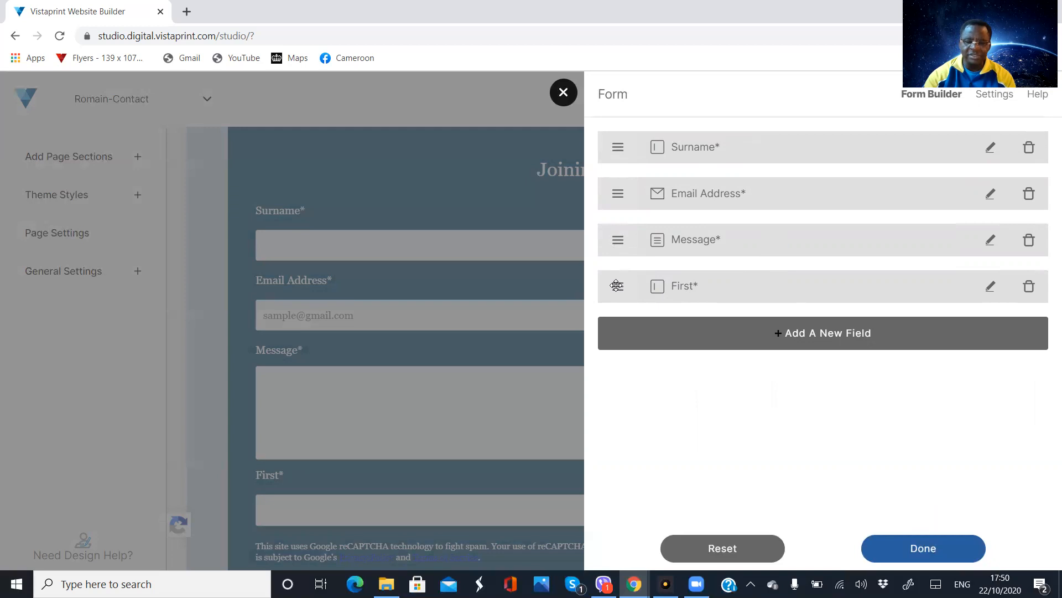
pyautogui.moveTo(616, 286); pyautogui.dragTo(609, 172)
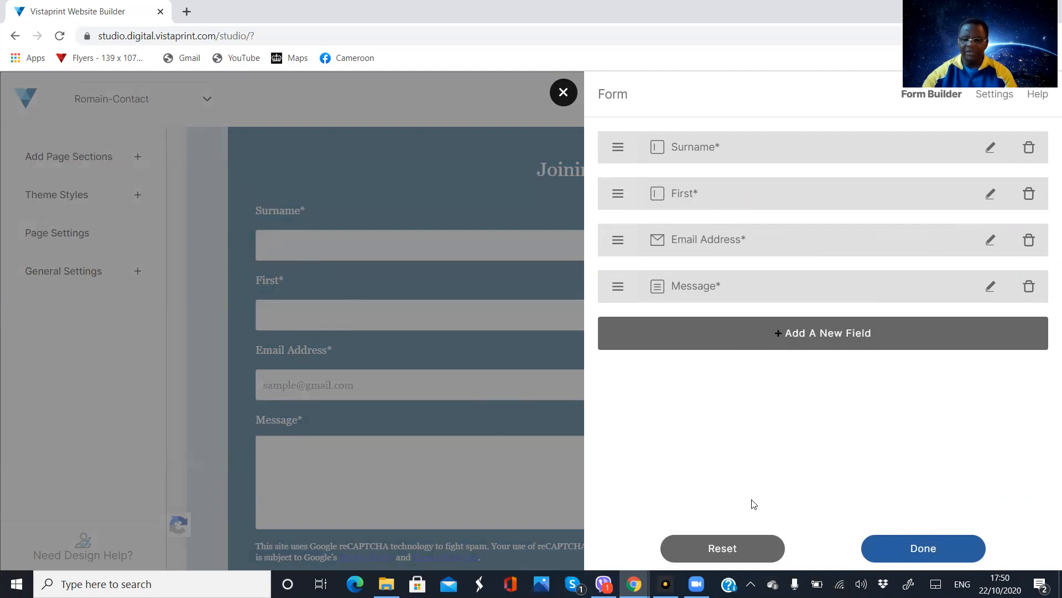
# Add a required Phone field to the form and move it between First and Email Address
pyautogui.click(827, 339)
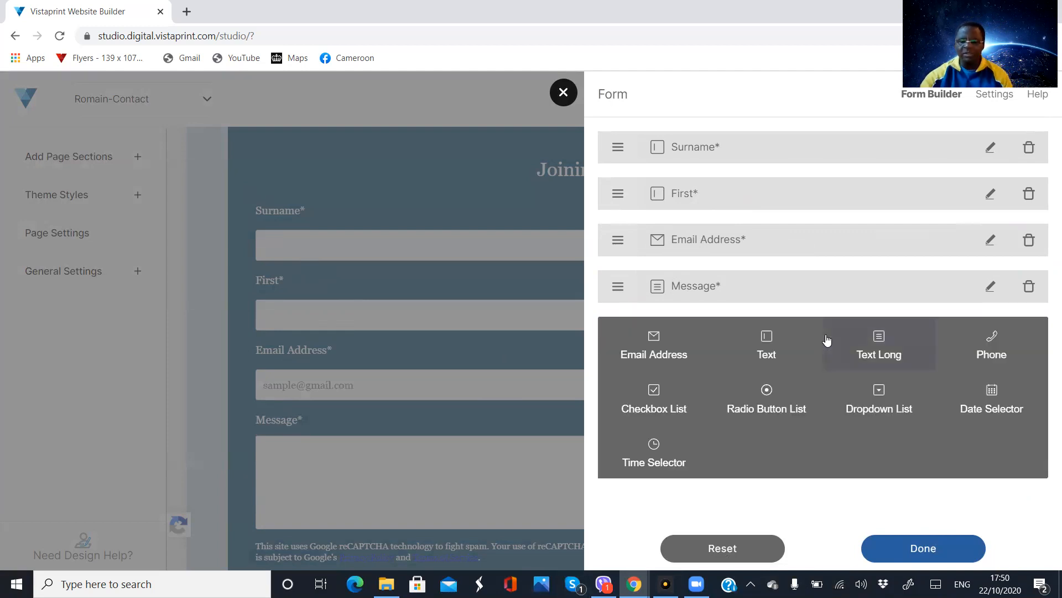
pyautogui.click(985, 354)
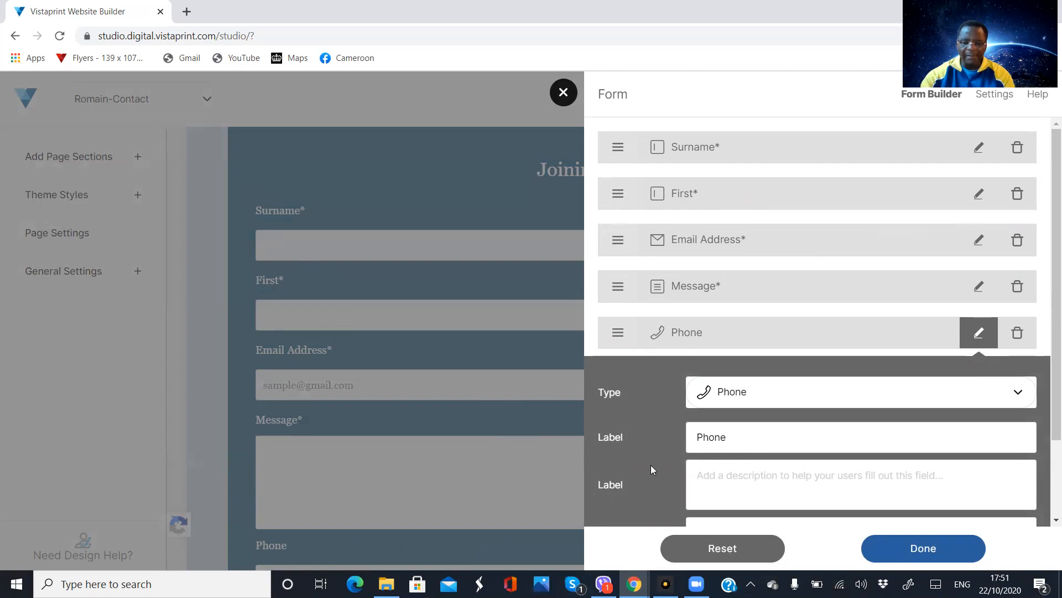
pyautogui.scroll(-2, 635, 462)
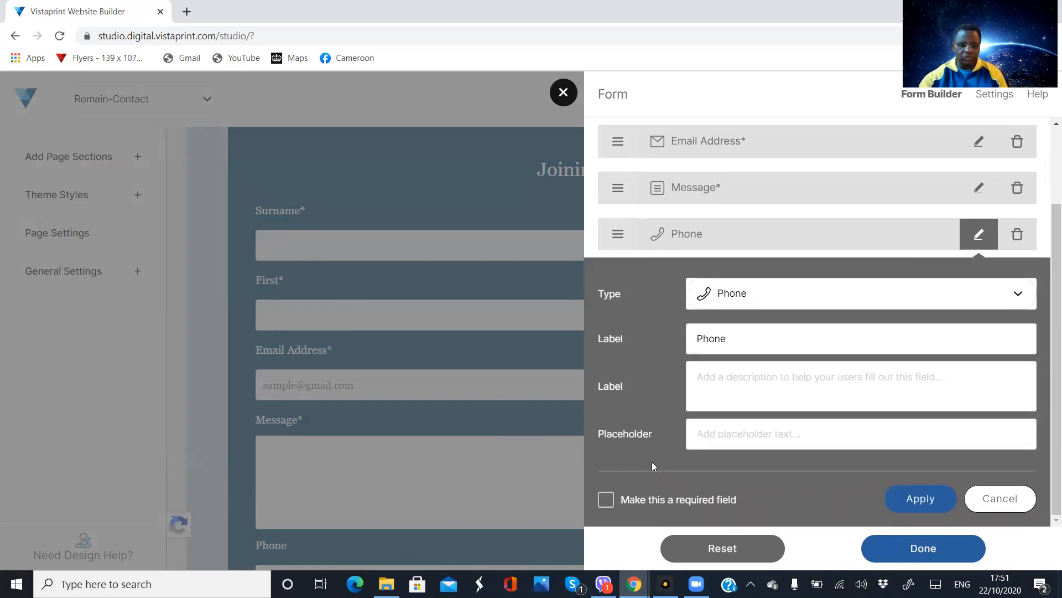
pyautogui.click(607, 501)
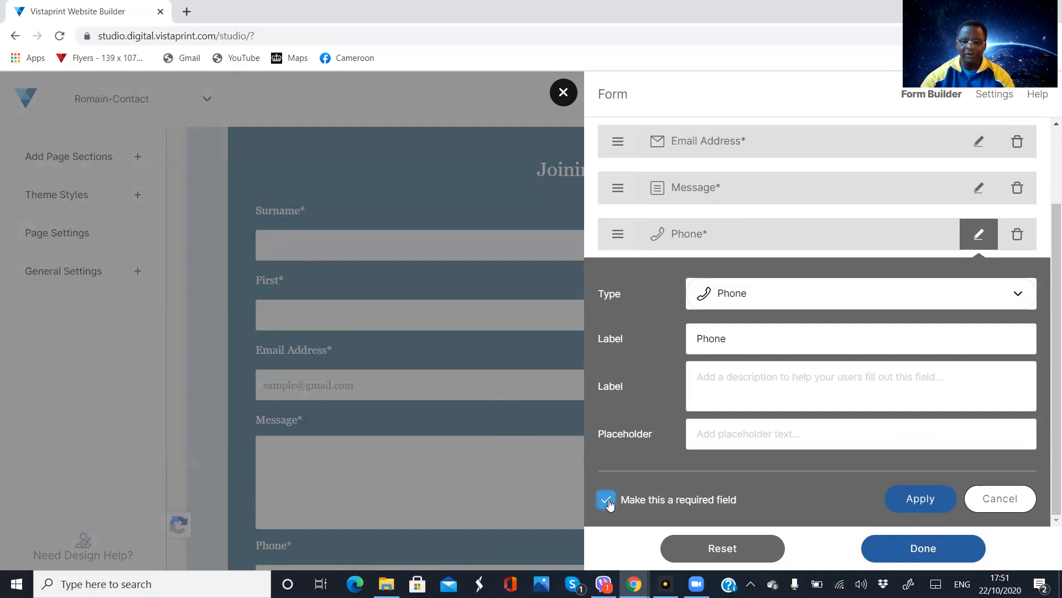
pyautogui.click(918, 500)
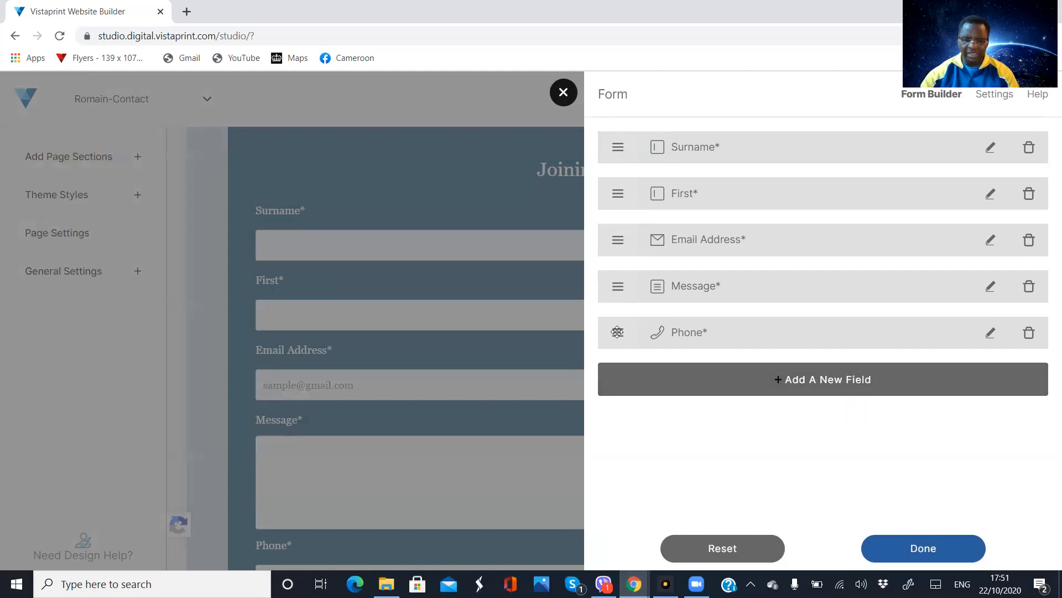
pyautogui.moveTo(618, 332); pyautogui.dragTo(610, 219)
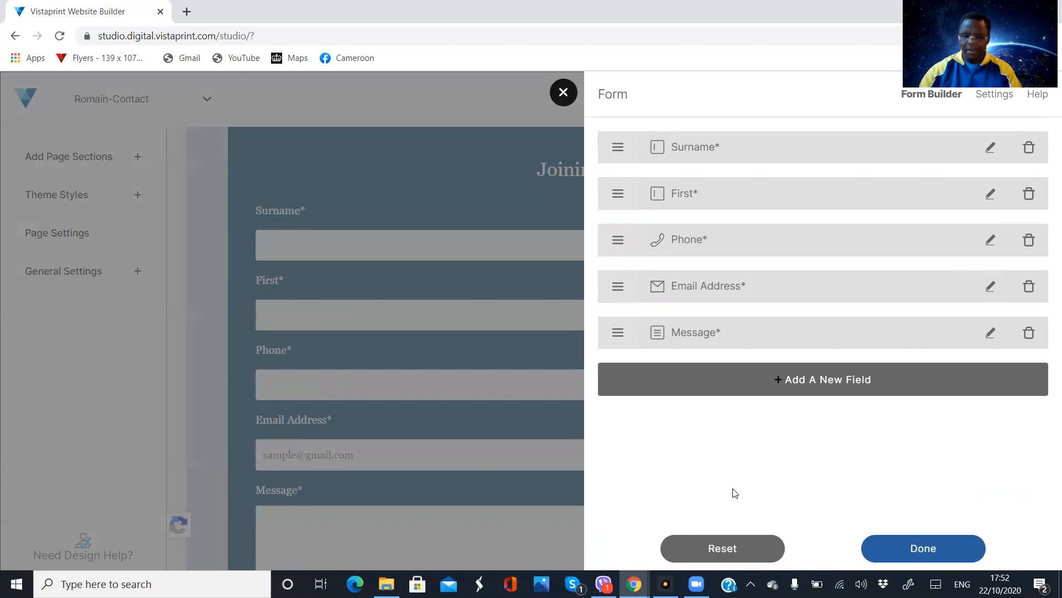
# Add a text field labelled "Gender" to the form and apply it without making it required
pyautogui.click(812, 379)
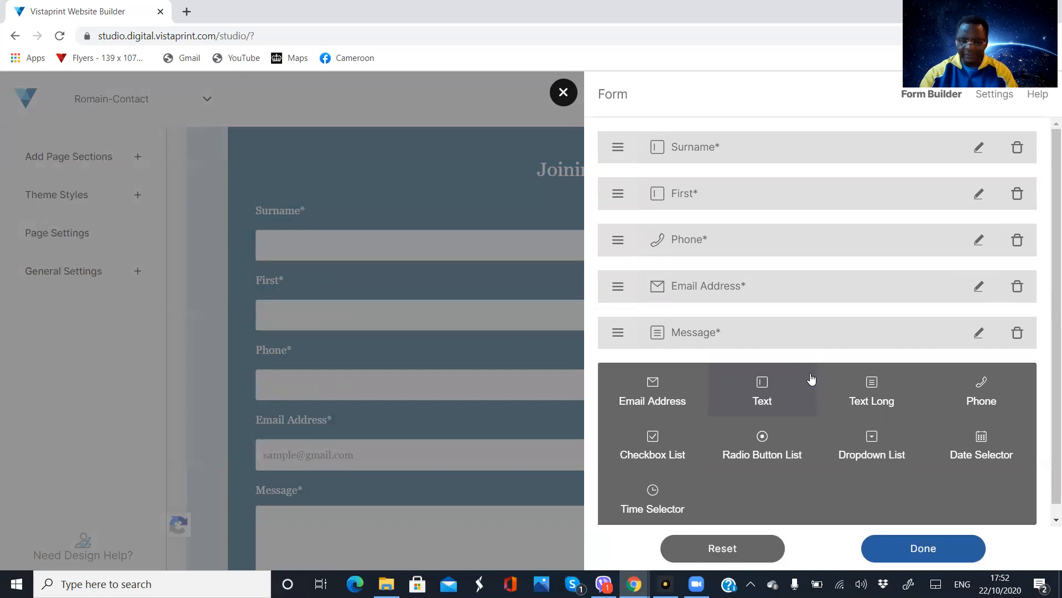
pyautogui.click(767, 392)
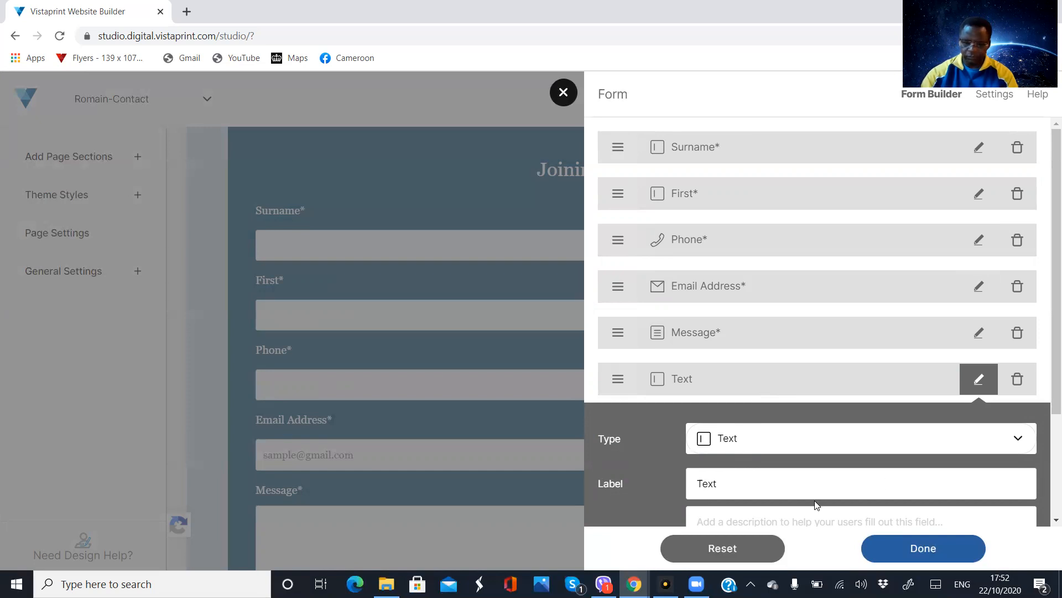
pyautogui.scroll(-3, 814, 503)
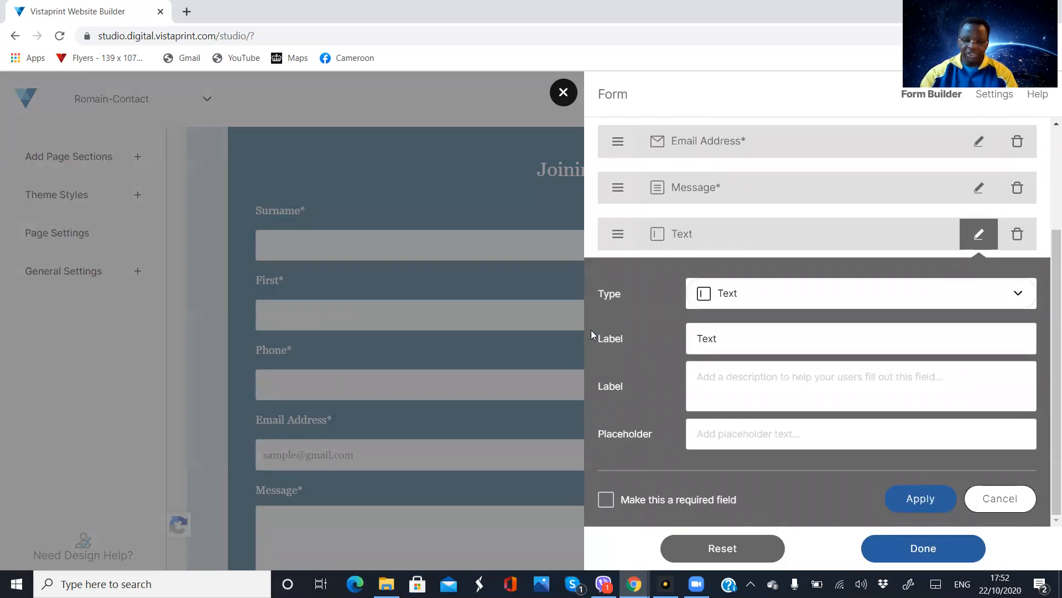
pyautogui.click(724, 339)
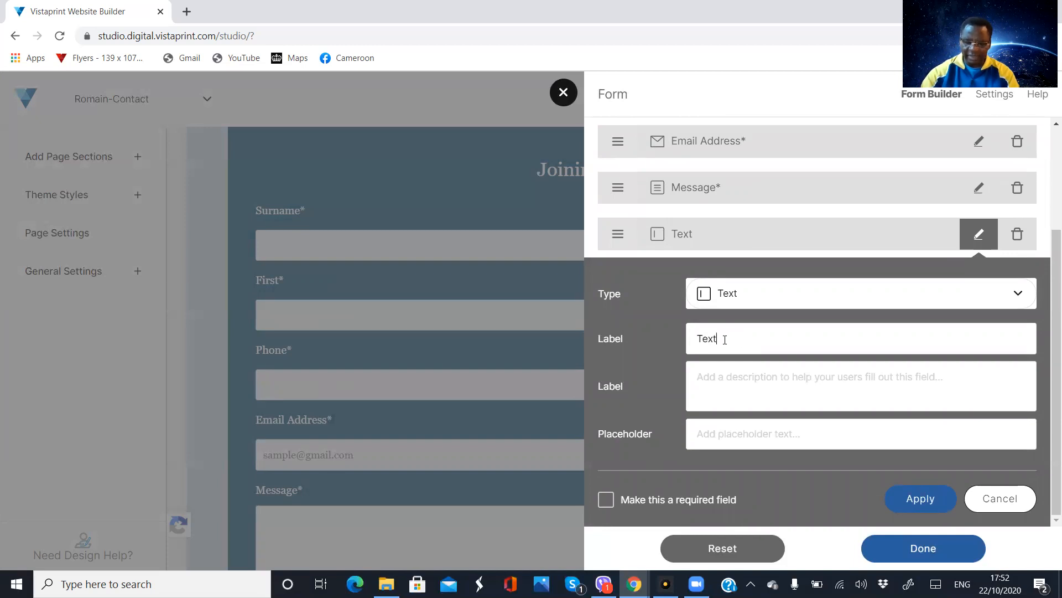
pyautogui.press('BackSpace')
pyautogui.press('BackSpace')
pyautogui.press('BackSpace')
pyautogui.press('BackSpace')
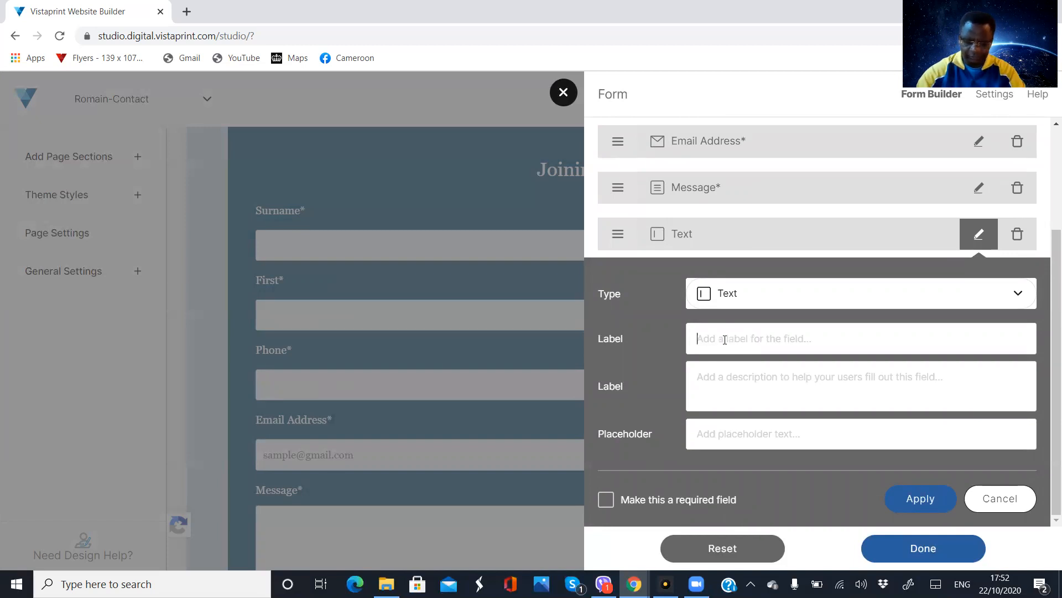
pyautogui.write('Gender')
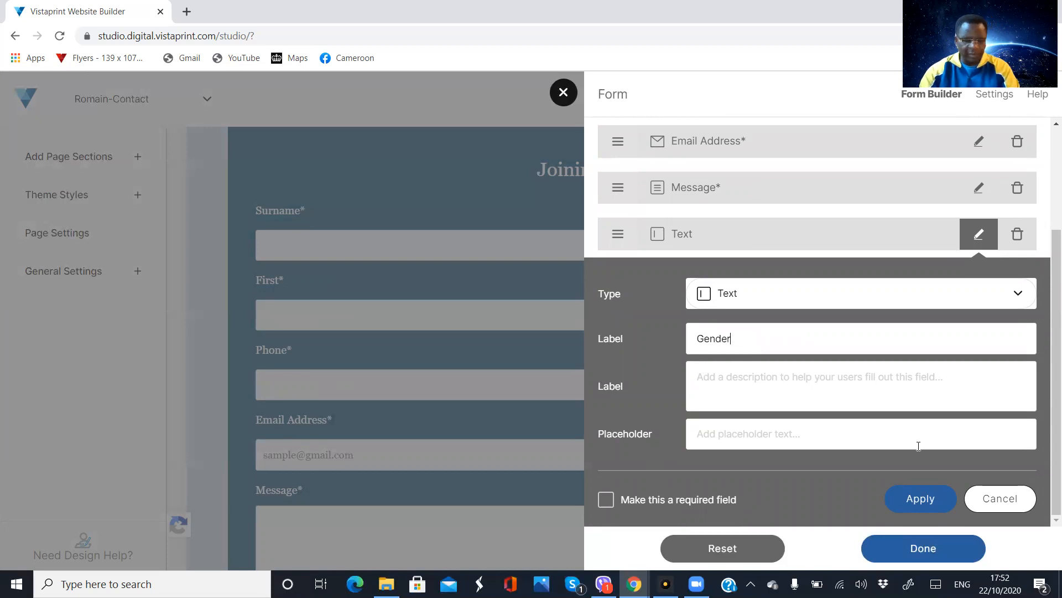
pyautogui.click(919, 502)
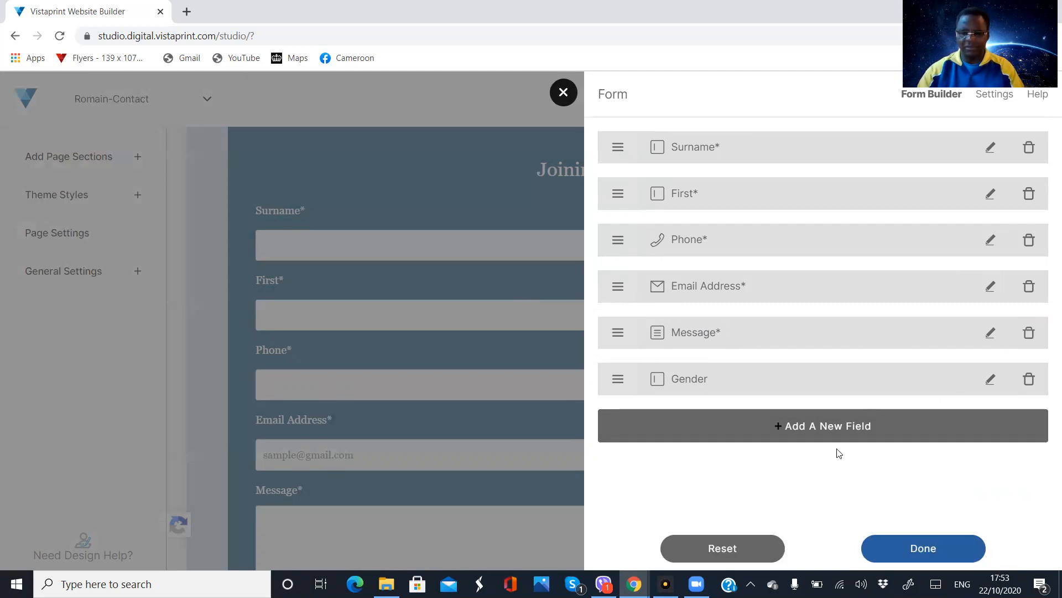
# Change the label of the form's Message field to "Address" and apply the change
pyautogui.click(989, 335)
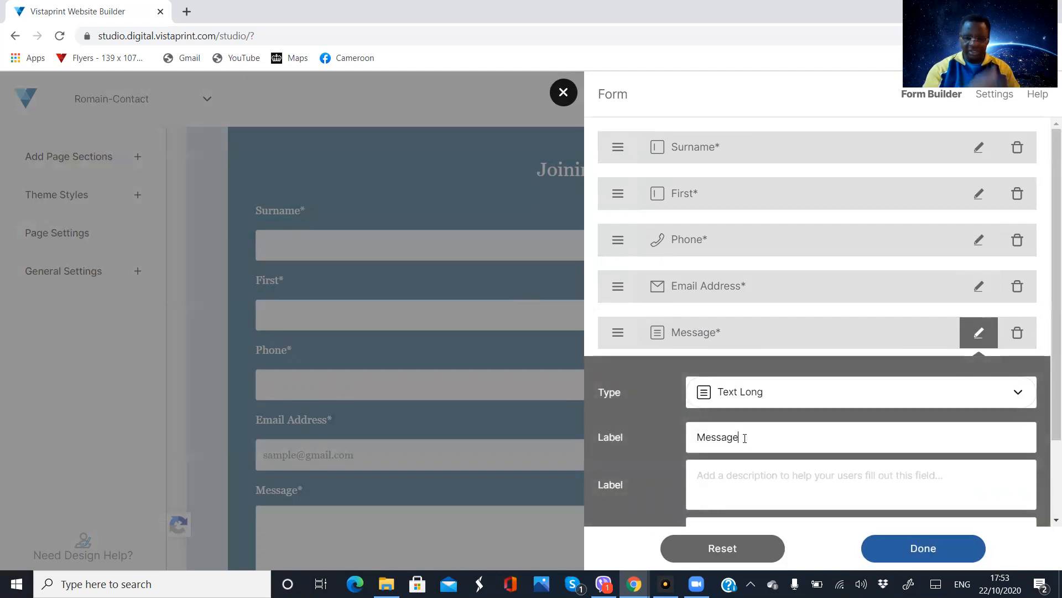
pyautogui.press('BackSpace')
pyautogui.press('BackSpace')
pyautogui.press('BackSpace')
pyautogui.press('BackSpace')
pyautogui.press('BackSpace')
pyautogui.press('BackSpace')
pyautogui.press('BackSpace')
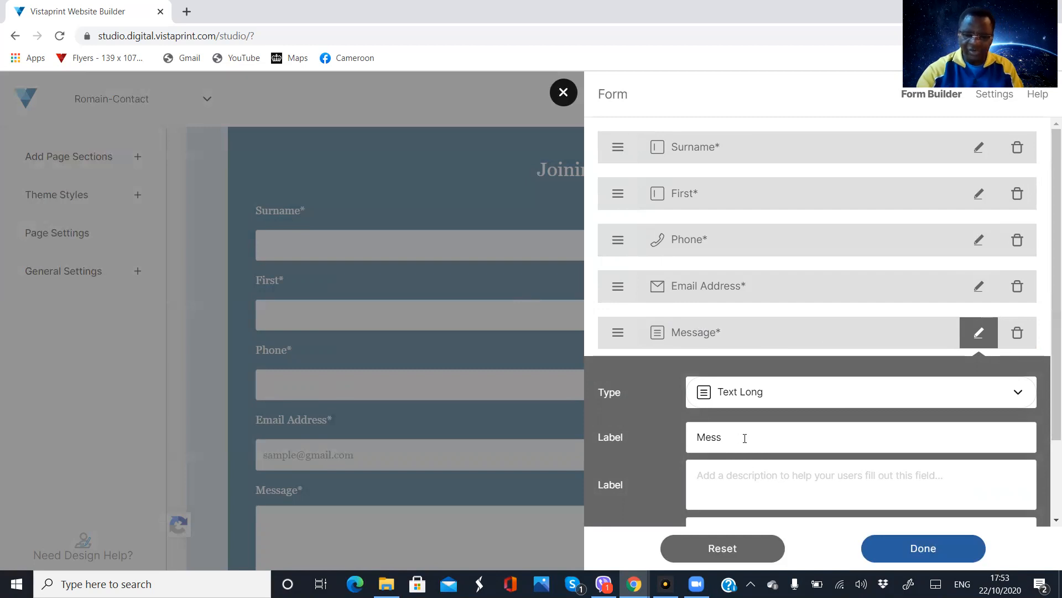
pyautogui.write('A')
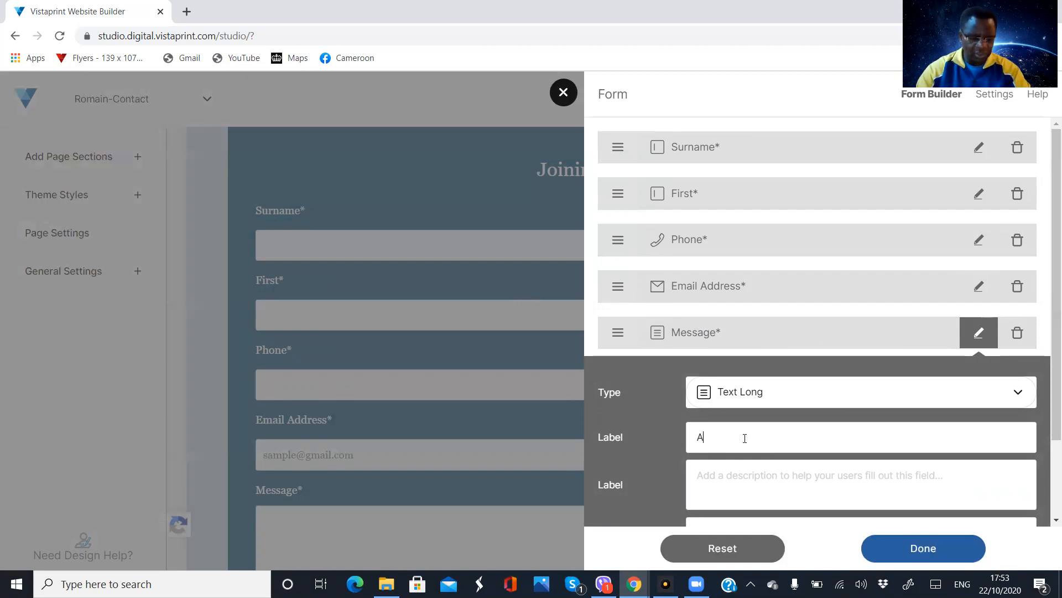
pyautogui.write('xddress')
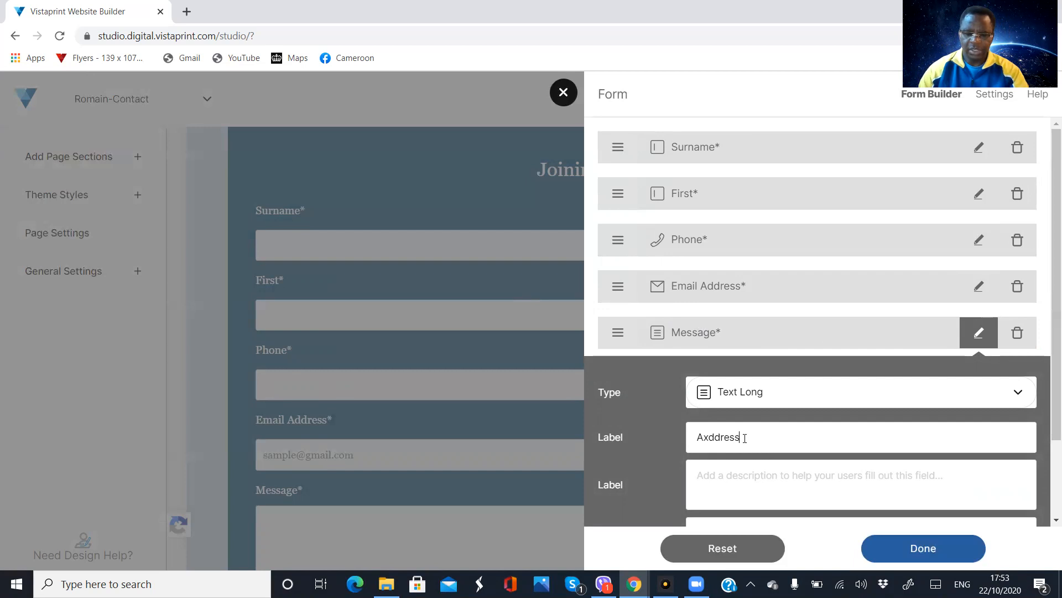
pyautogui.scroll(-2, 764, 437)
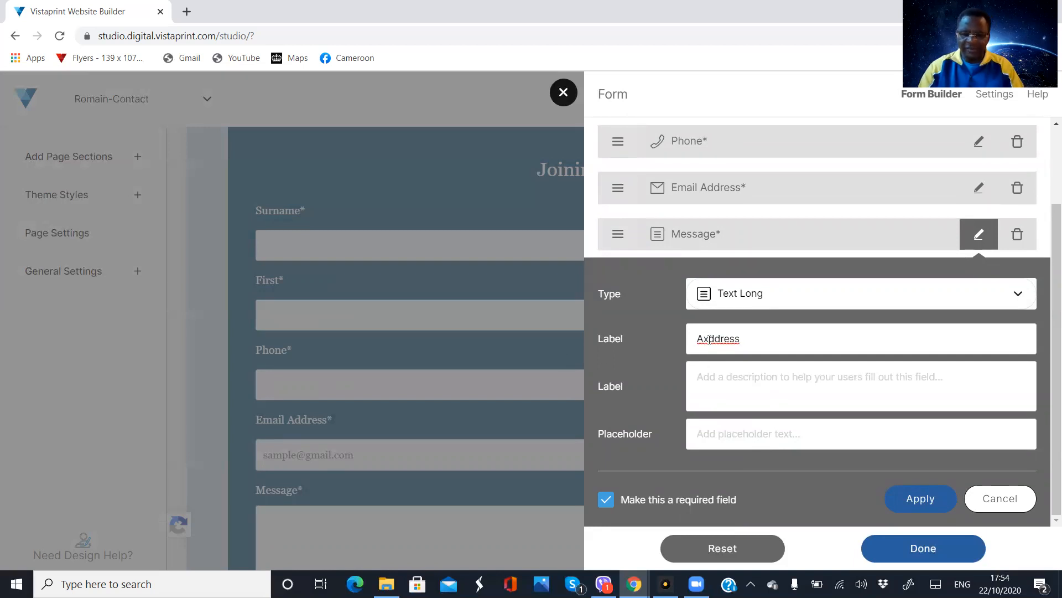
pyautogui.press('BackSpace')
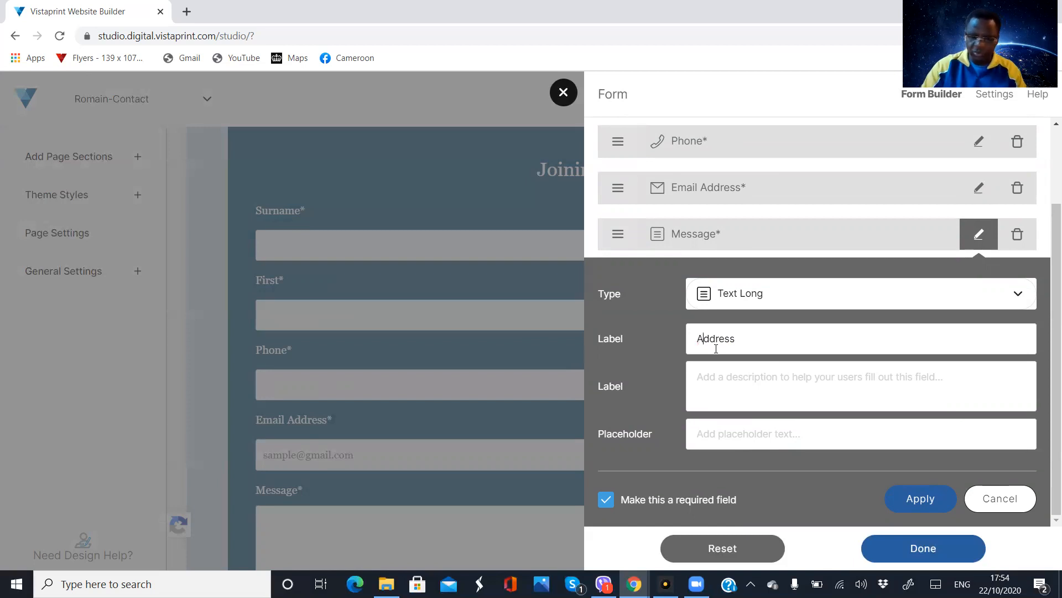
pyautogui.click(920, 499)
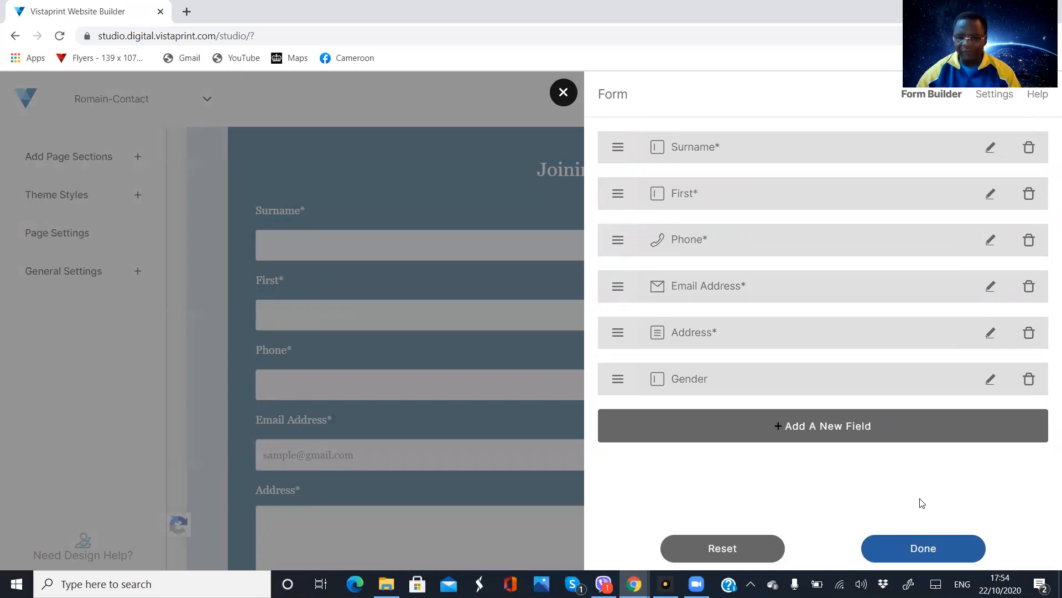
# Add a dropdown list field to the form and label it "Gender"
pyautogui.click(818, 429)
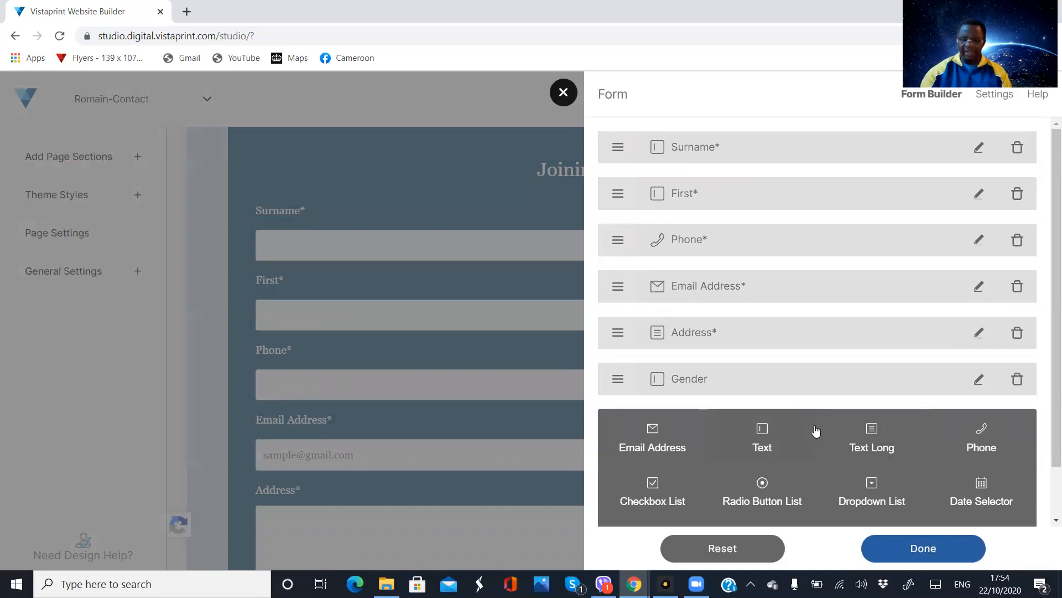
pyautogui.scroll(-1, 856, 424)
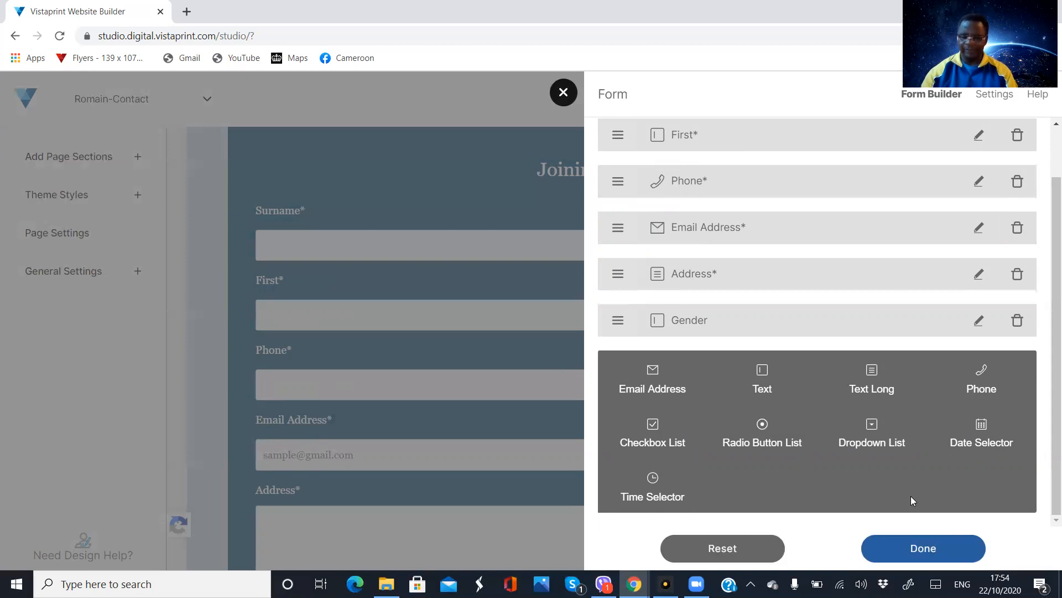
pyautogui.click(872, 432)
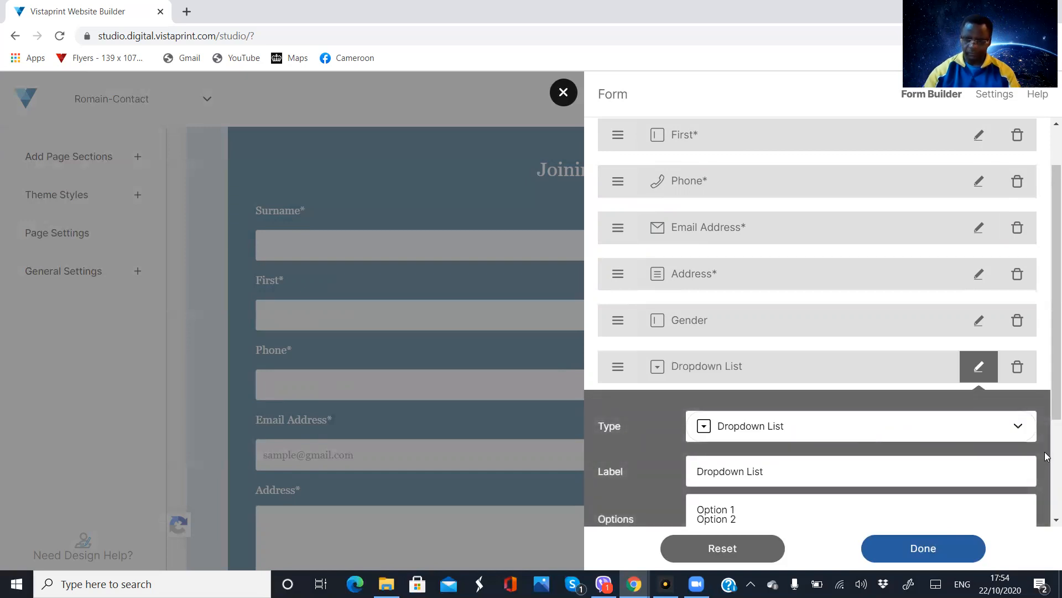
pyautogui.moveTo(1046, 407); pyautogui.dragTo(1047, 476)
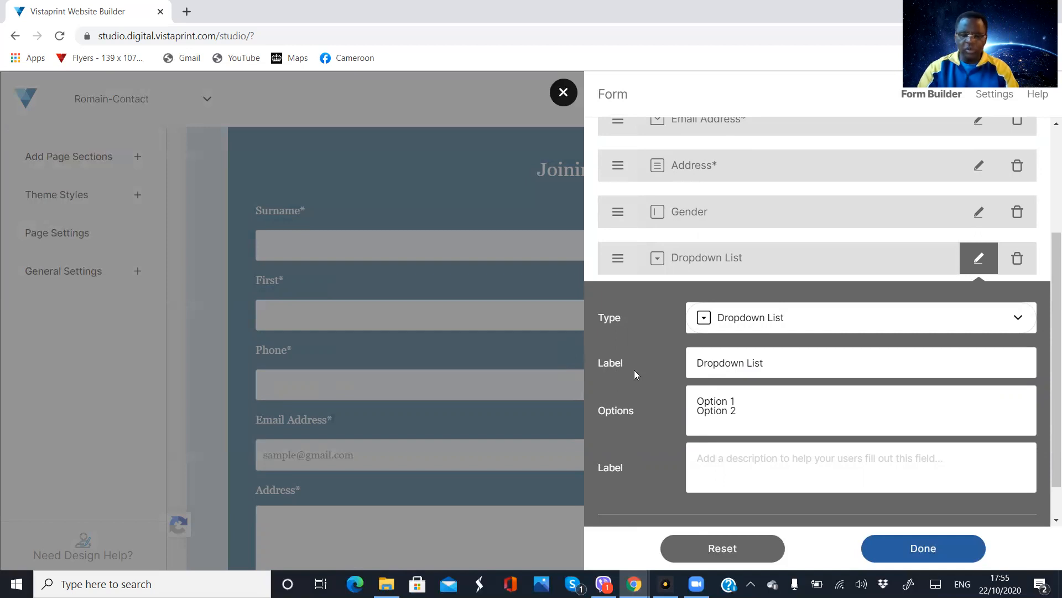
pyautogui.click(774, 364)
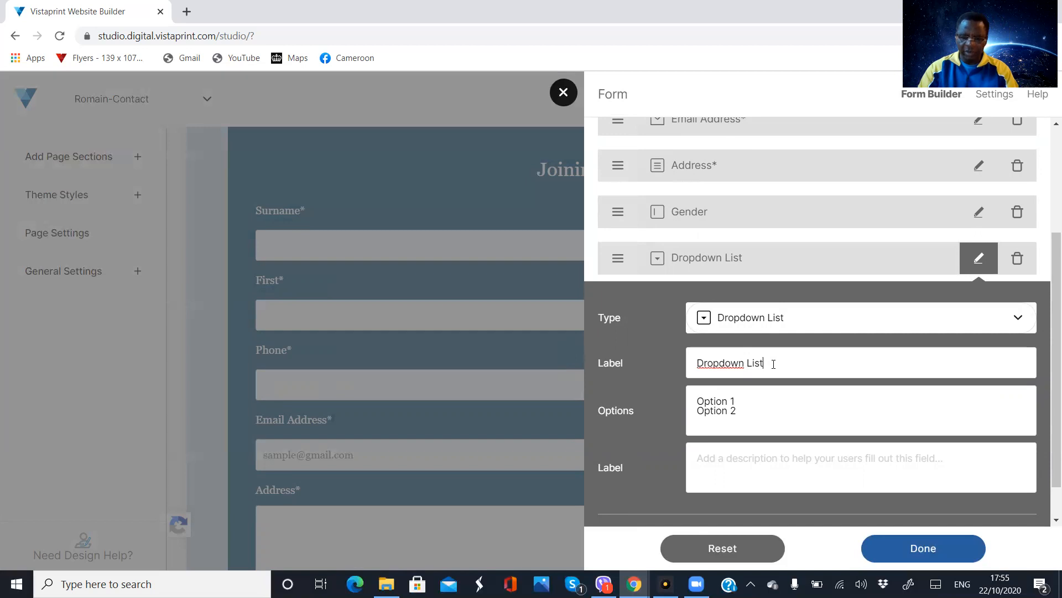
pyautogui.press('BackSpace')
pyautogui.press('BackSpace')
pyautogui.press('BackSpace')
pyautogui.press('BackSpace')
pyautogui.press('BackSpace')
pyautogui.press('BackSpace')
pyautogui.press('BackSpace')
pyautogui.press('BackSpace')
pyautogui.press('BackSpace')
pyautogui.press('BackSpace')
pyautogui.press('BackSpace')
pyautogui.press('BackSpace')
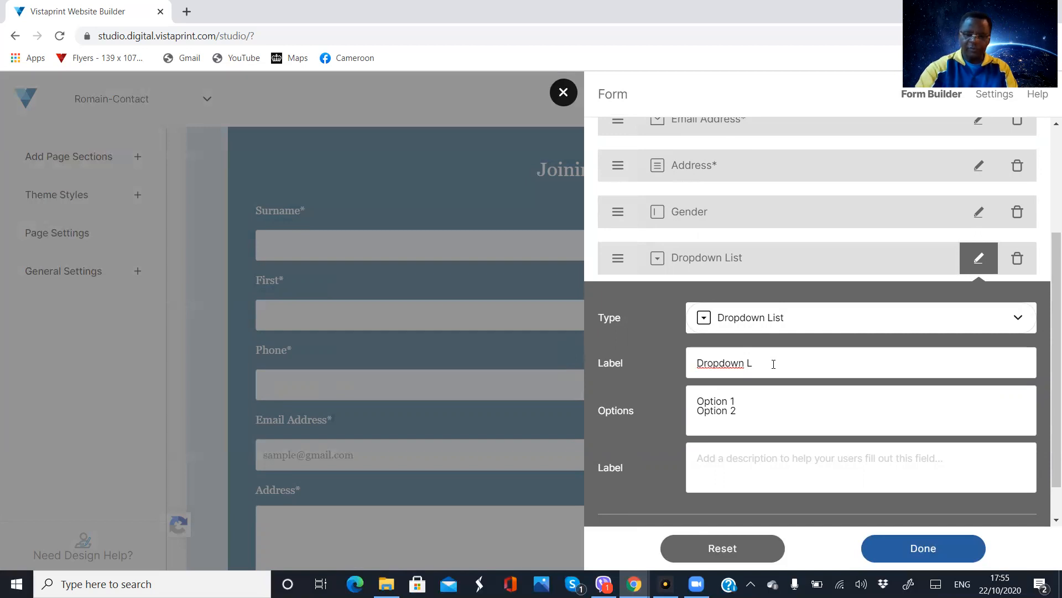
pyautogui.press('BackSpace')
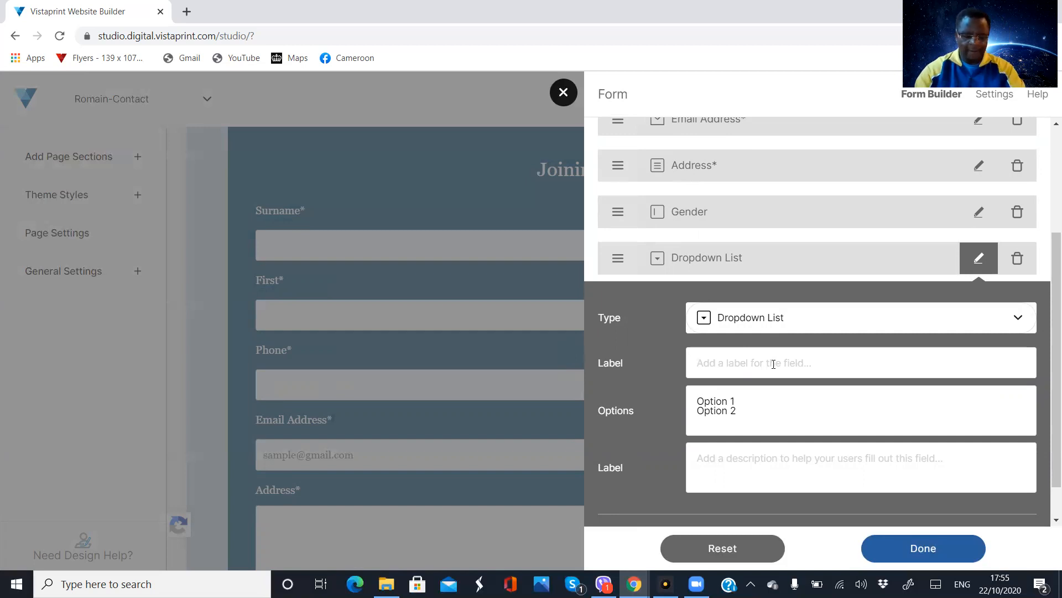
pyautogui.write('G')
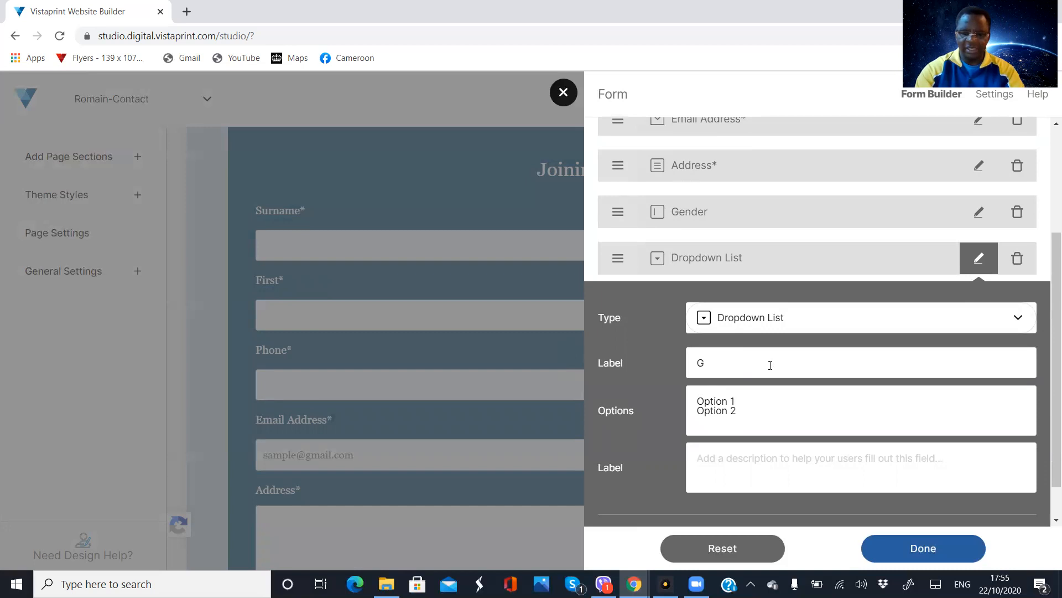
pyautogui.write('ender')
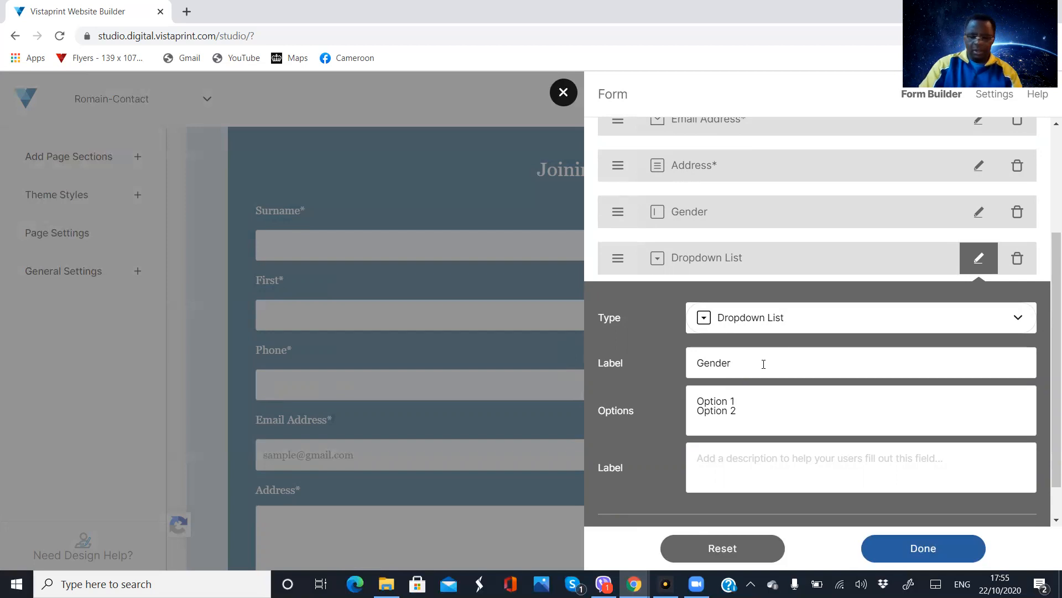
# Replace the two default options of the Gender dropdown with "Male" and "Female"
pyautogui.click(736, 401)
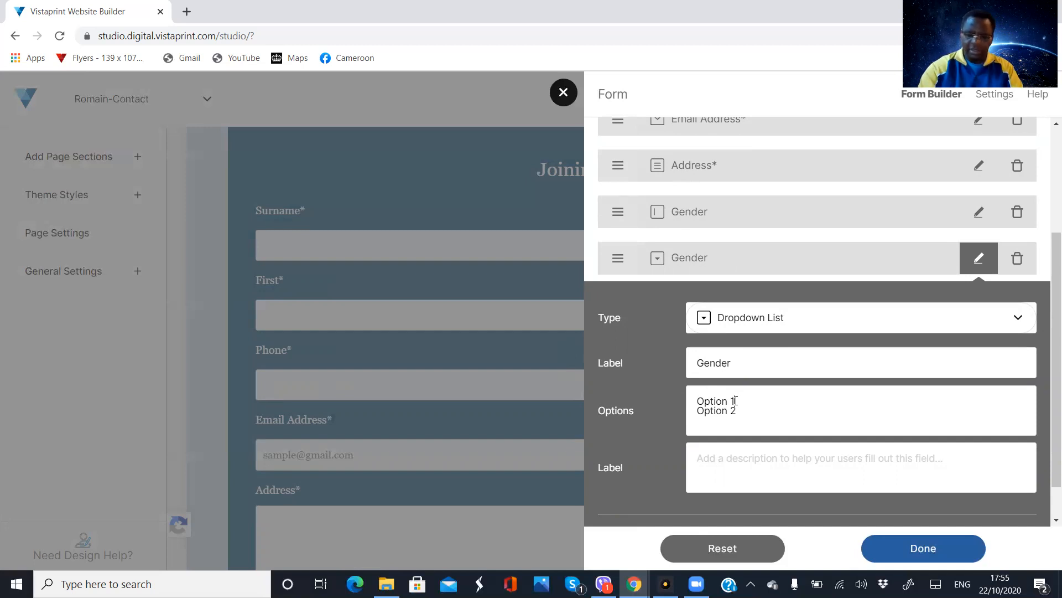
pyautogui.press('BackSpace')
pyautogui.press('BackSpace')
pyautogui.press('BackSpace')
pyautogui.press('BackSpace')
pyautogui.press('BackSpace')
pyautogui.press('BackSpace')
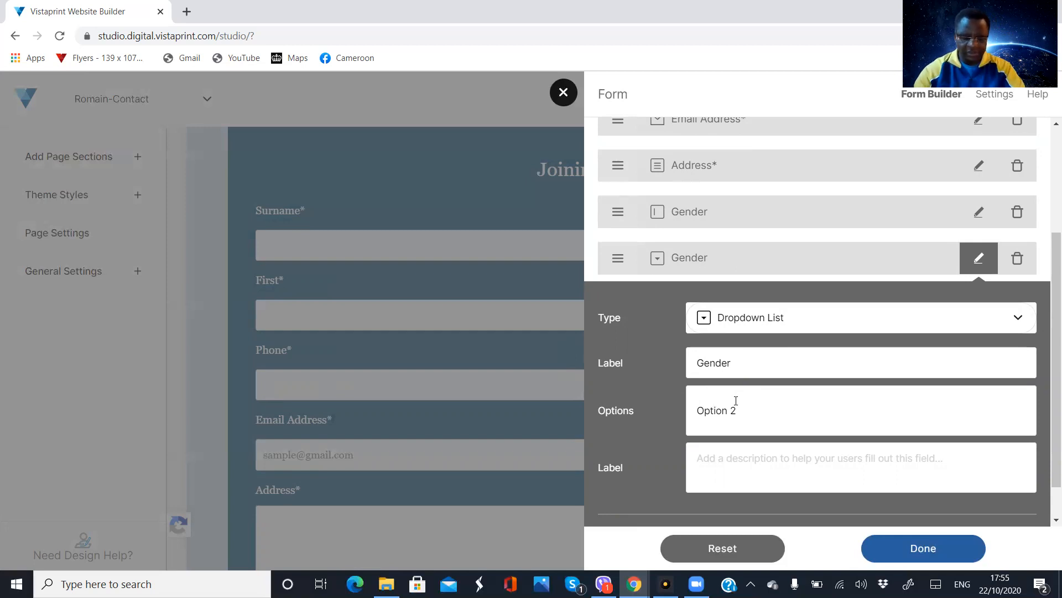
pyautogui.write('Male')
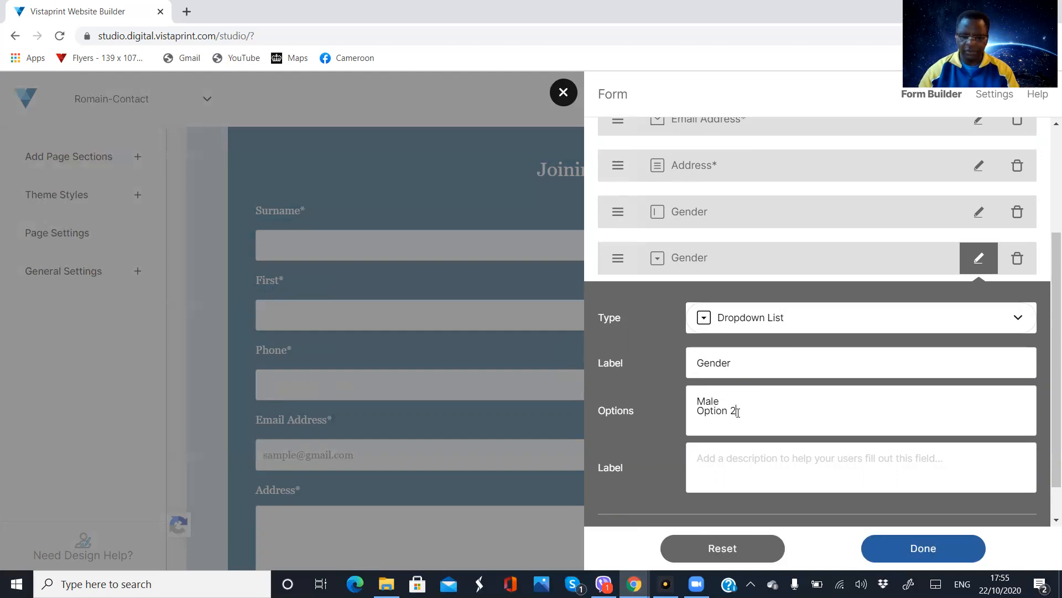
pyautogui.press('BackSpace')
pyautogui.press('BackSpace')
pyautogui.press('BackSpace')
pyautogui.press('BackSpace')
pyautogui.press('BackSpace')
pyautogui.press('BackSpace')
pyautogui.press('BackSpace')
pyautogui.press('BackSpace')
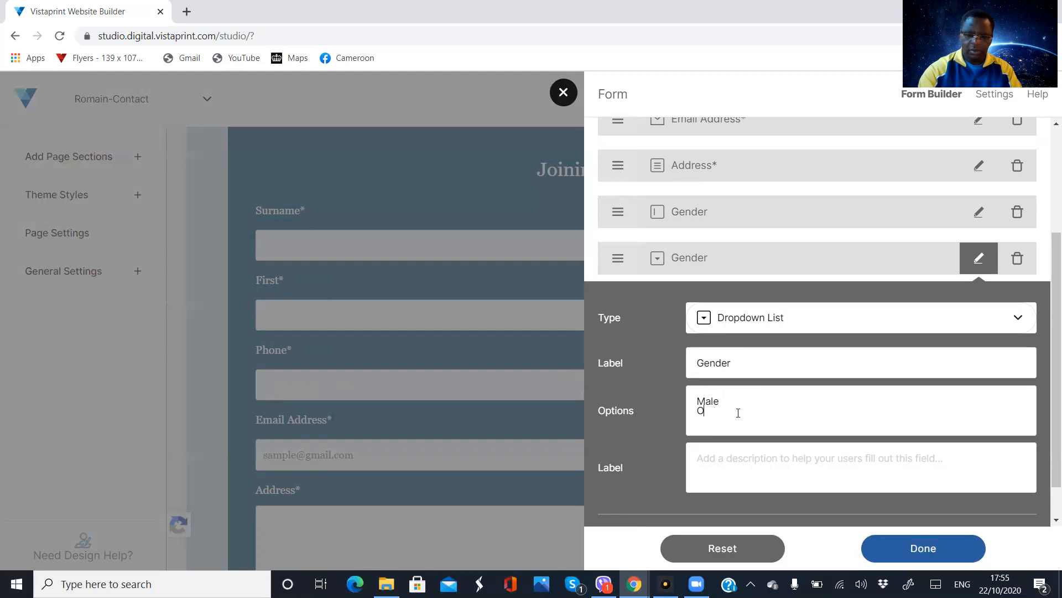
pyautogui.write('F')
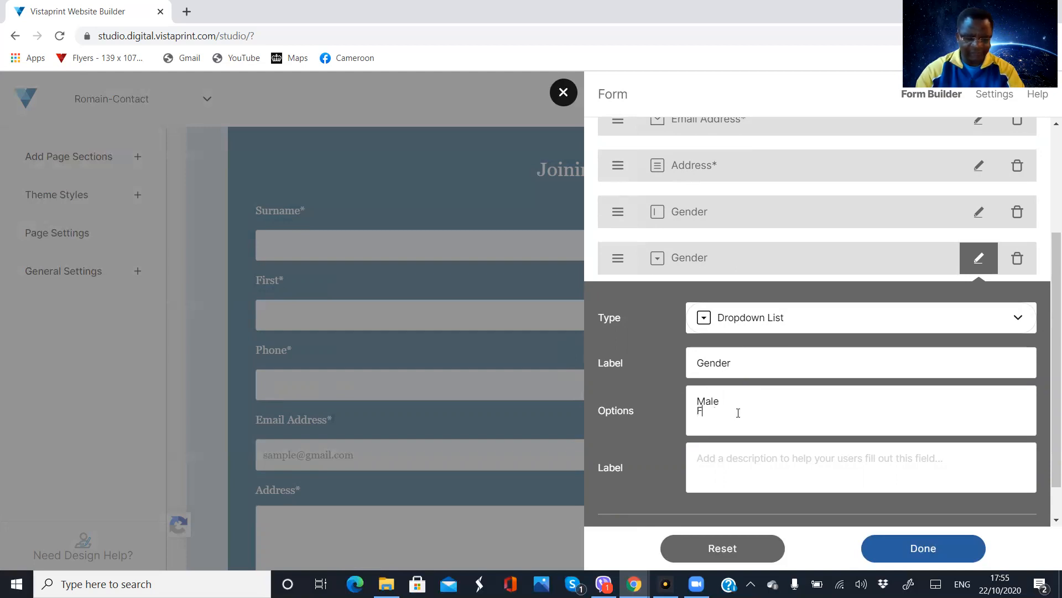
pyautogui.write('emale')
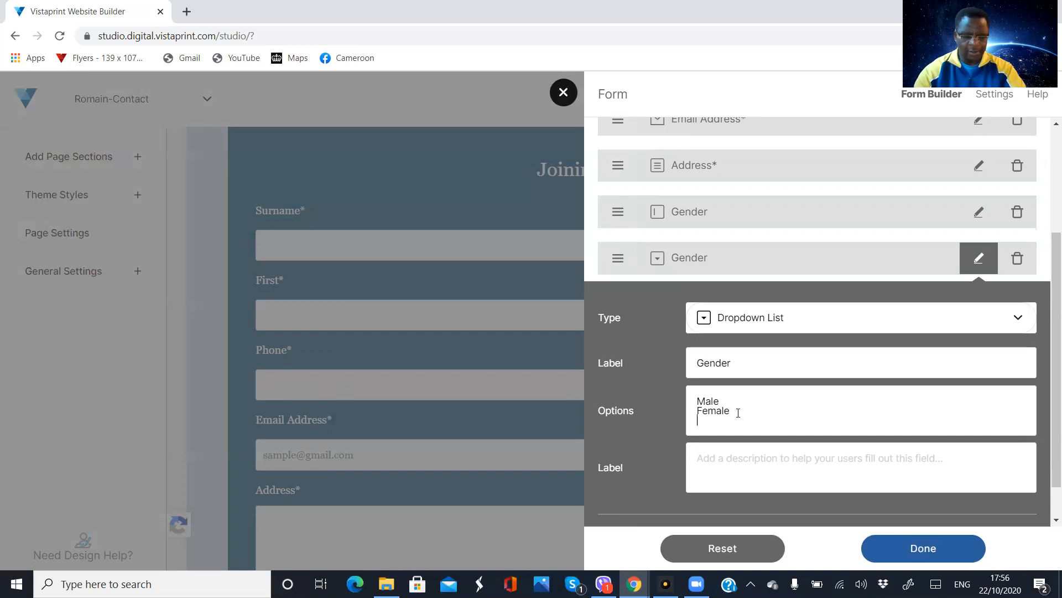
# Add "Not stated" as a third option of the Gender dropdown
pyautogui.write('No')
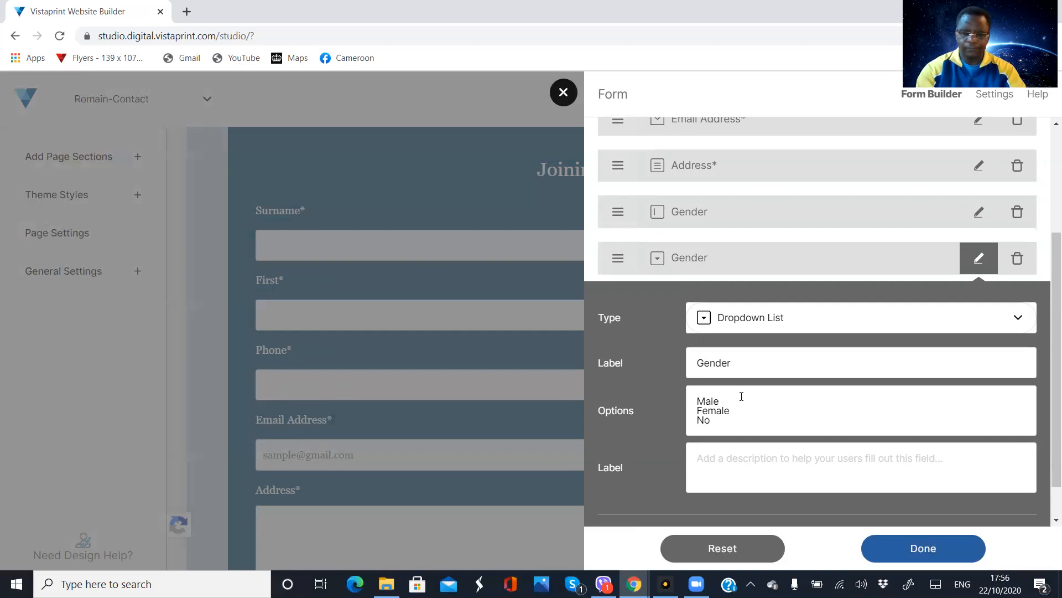
pyautogui.write('t st')
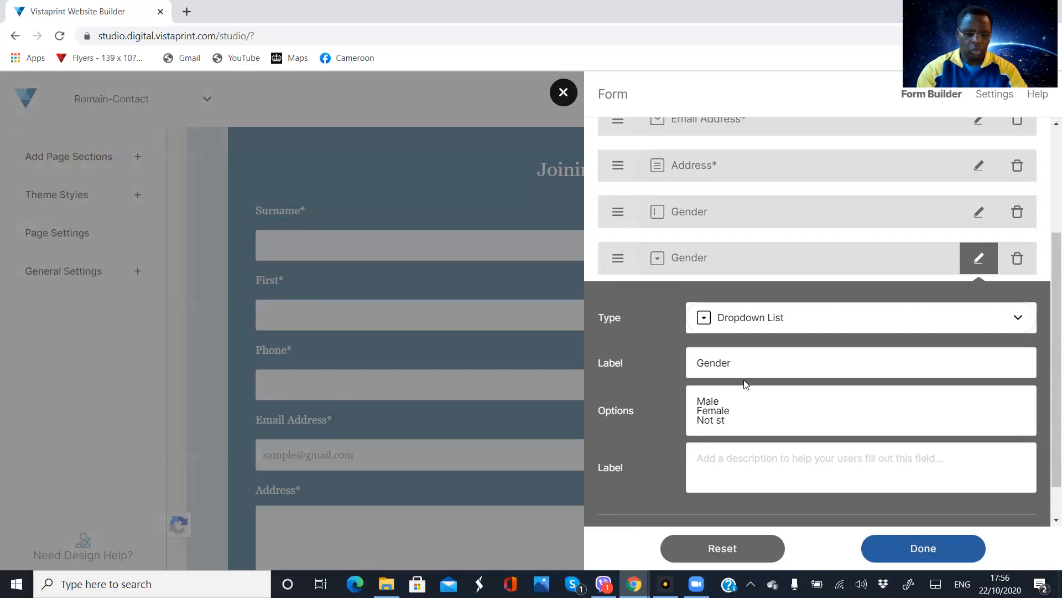
pyautogui.write('a')
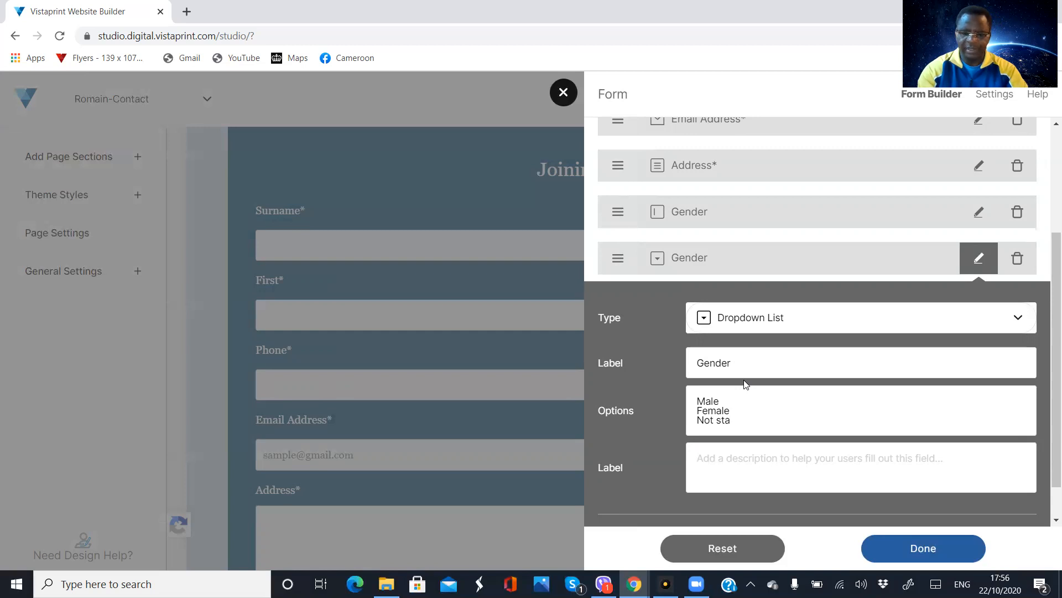
pyautogui.write('te')
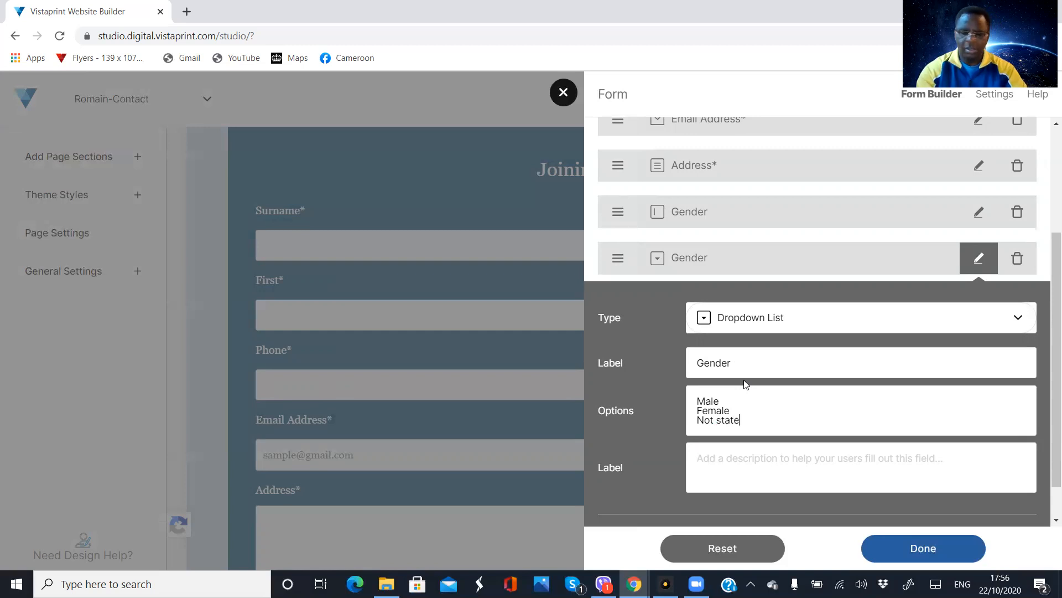
pyautogui.write('d')
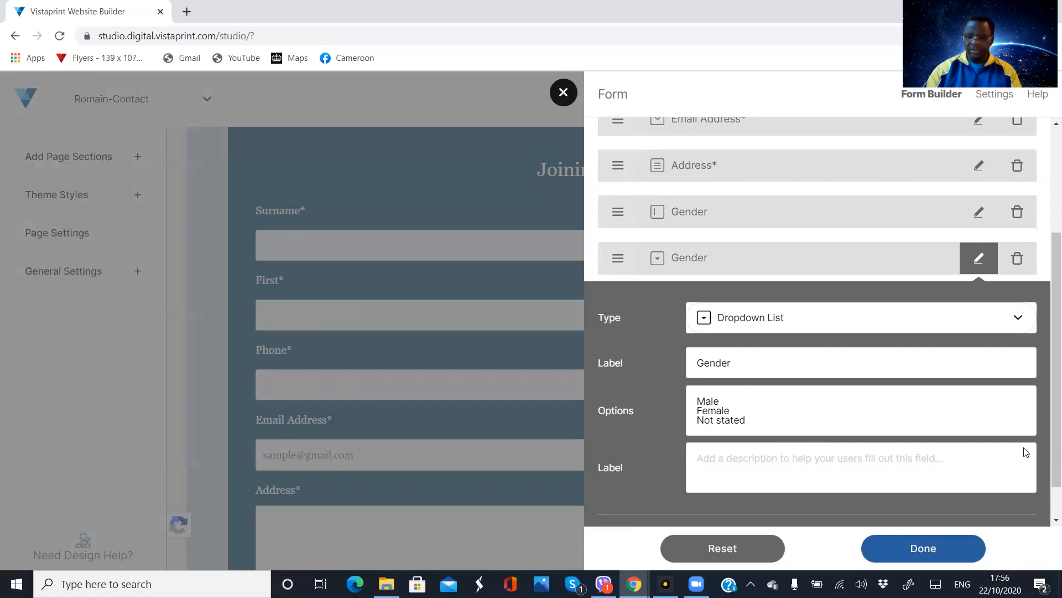
# Make the Gender dropdown a required field and apply its settings
pyautogui.scroll(-1, 1048, 482)
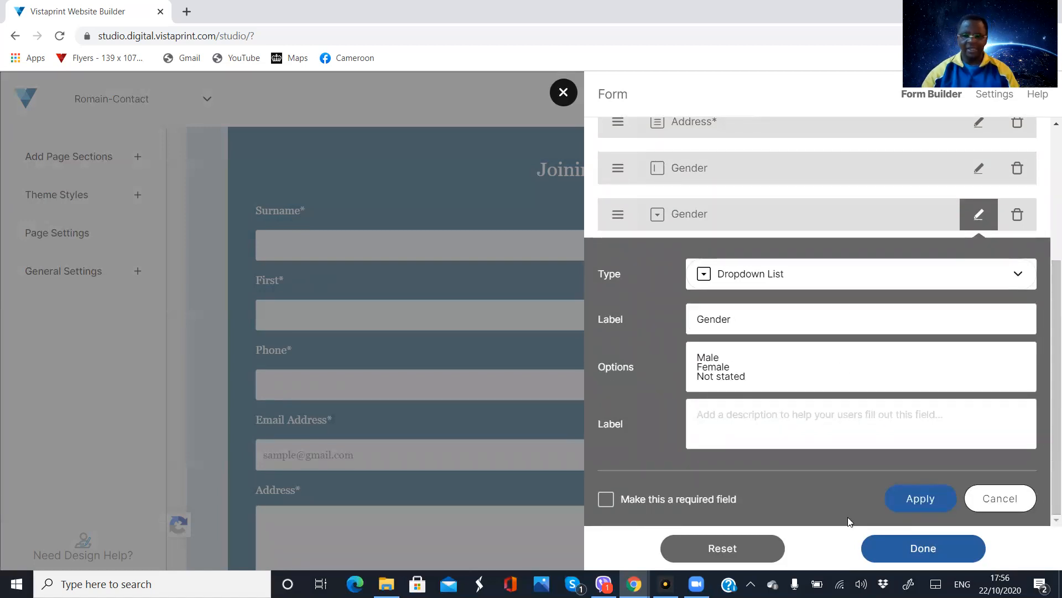
pyautogui.click(606, 499)
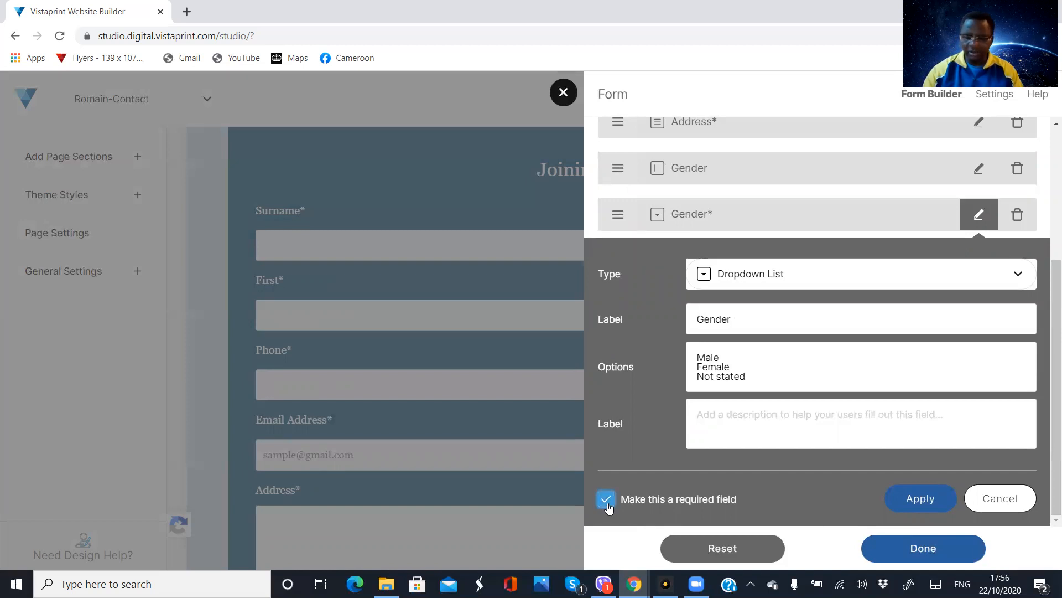
pyautogui.click(917, 504)
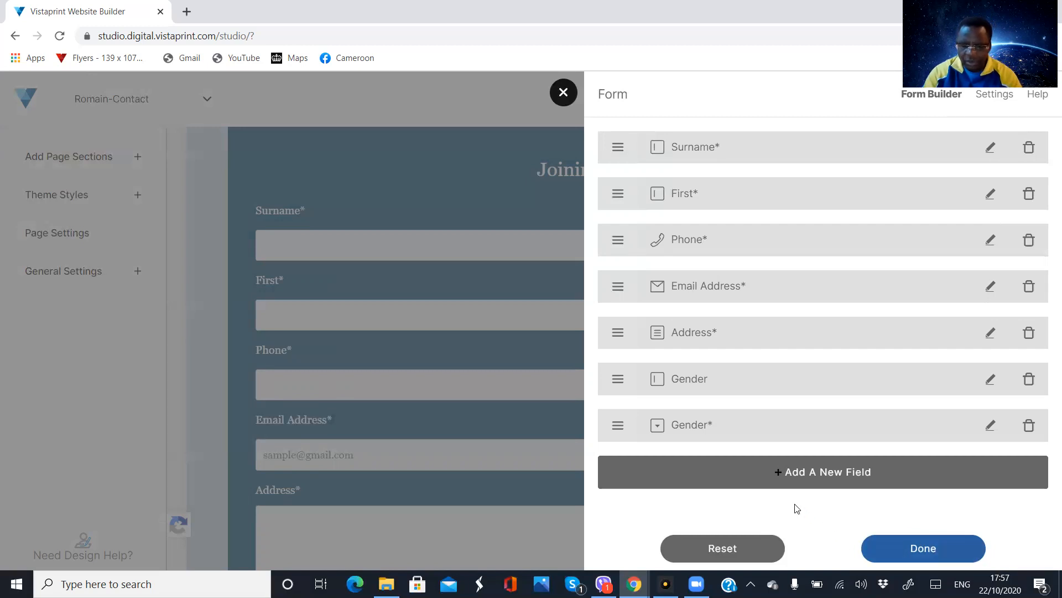
# Add a checkbox list field to the form below the Gender dropdown
pyautogui.click(813, 472)
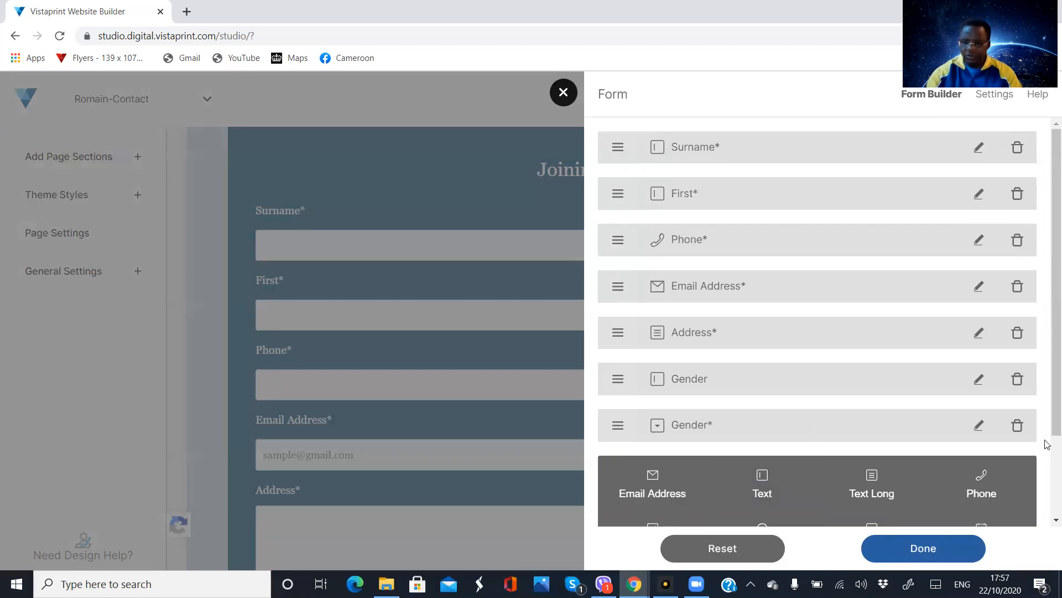
pyautogui.moveTo(1048, 427); pyautogui.dragTo(1047, 504)
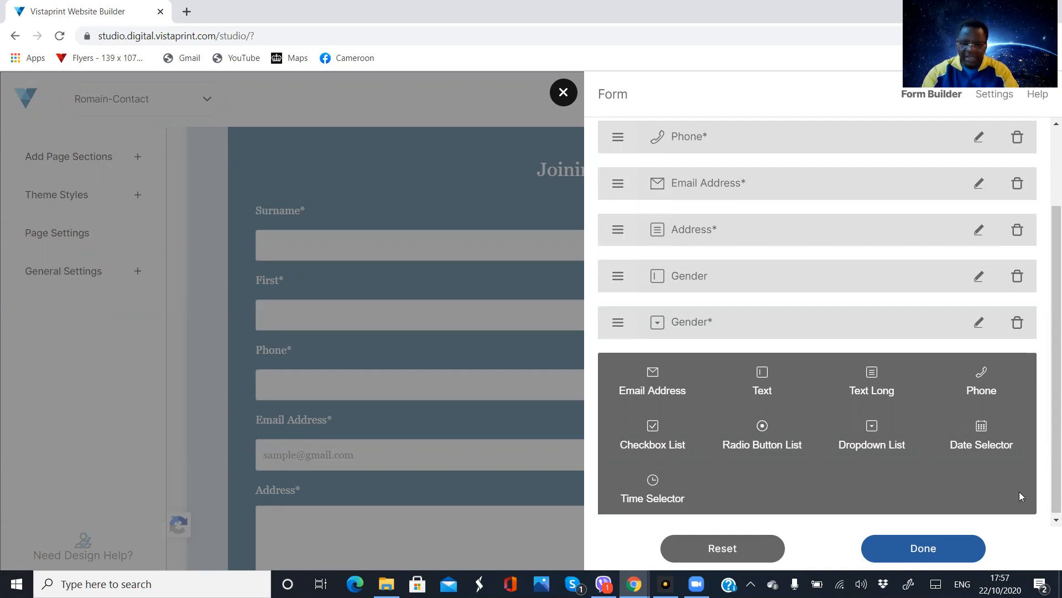
pyautogui.click(652, 445)
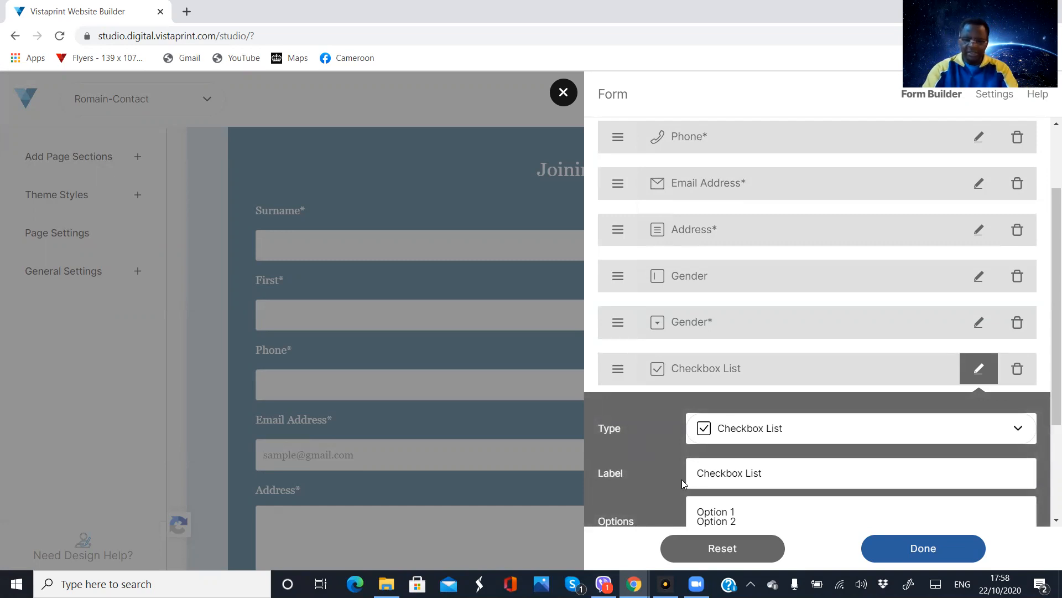
pyautogui.scroll(-1, 682, 484)
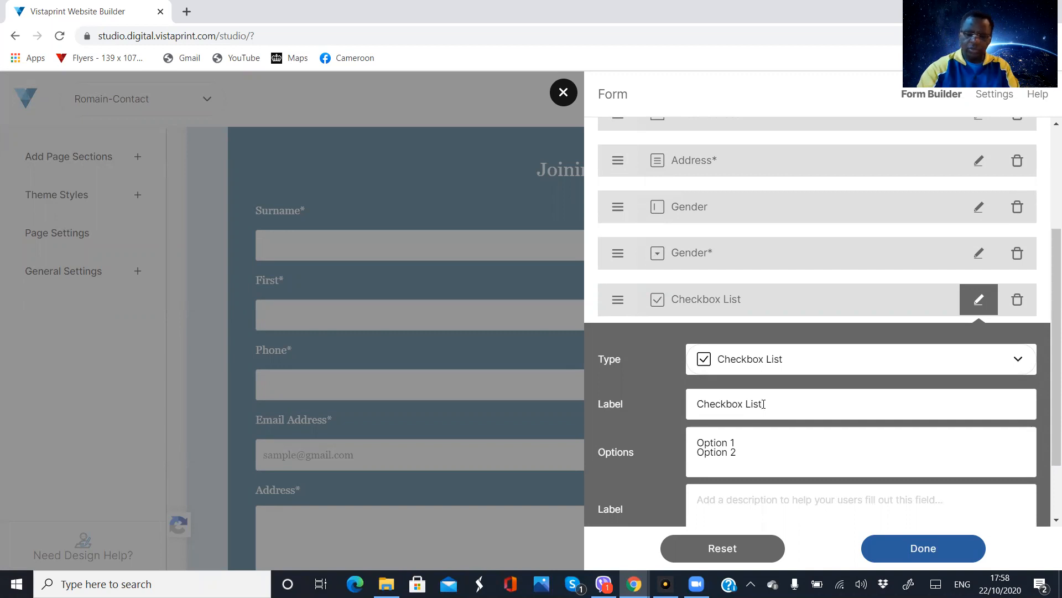
# Change the checkbox list's label to "Select your ticket from the list below"
pyautogui.press('BackSpace')
pyautogui.press('BackSpace')
pyautogui.press('BackSpace')
pyautogui.press('BackSpace')
pyautogui.press('BackSpace')
pyautogui.press('BackSpace')
pyautogui.press('BackSpace')
pyautogui.press('BackSpace')
pyautogui.press('BackSpace')
pyautogui.press('BackSpace')
pyautogui.press('BackSpace')
pyautogui.press('BackSpace')
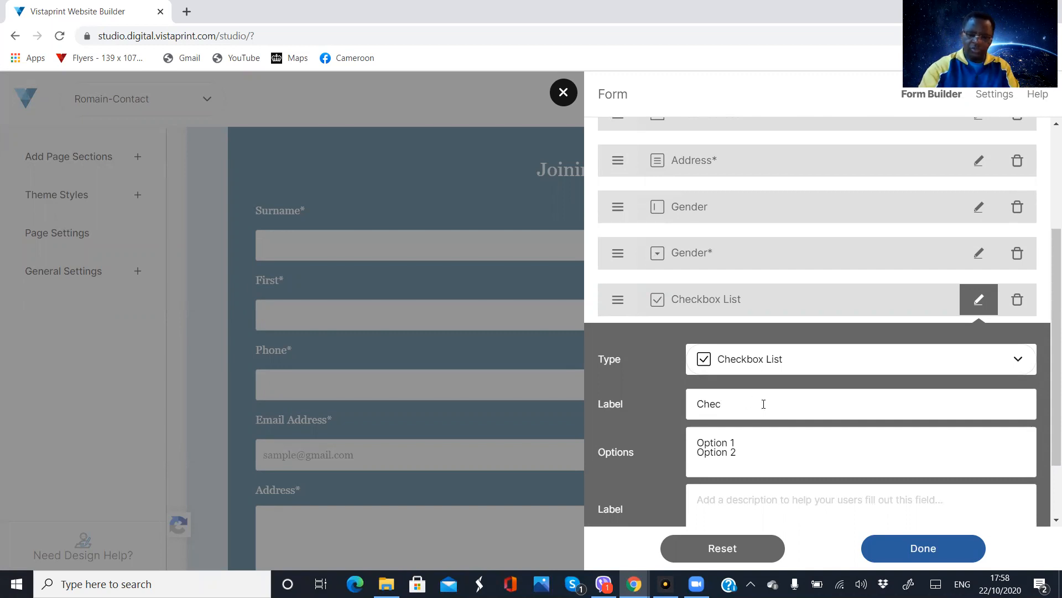
pyautogui.press('BackSpace')
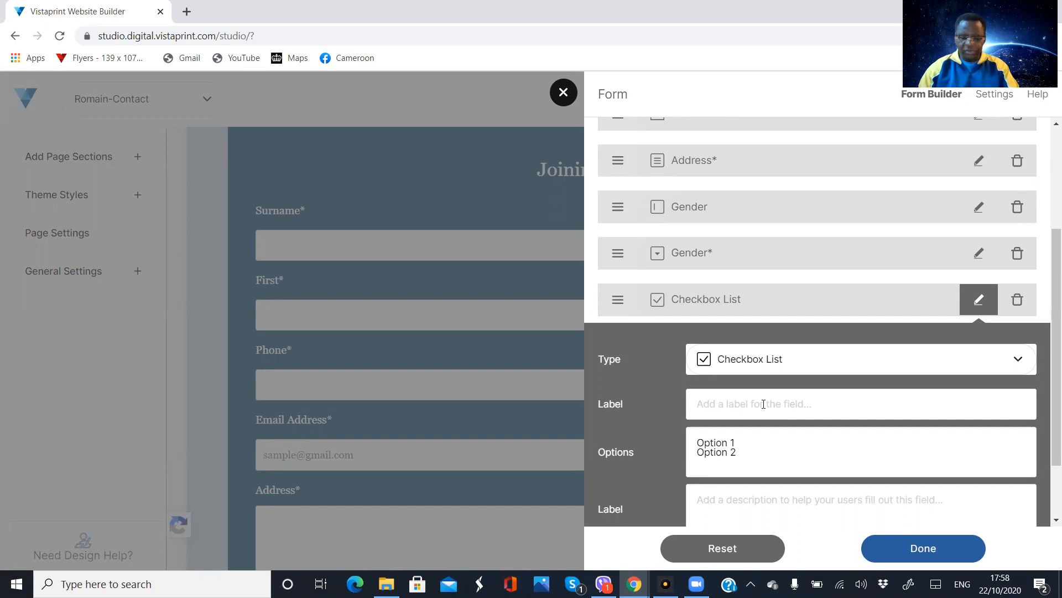
pyautogui.write('Select')
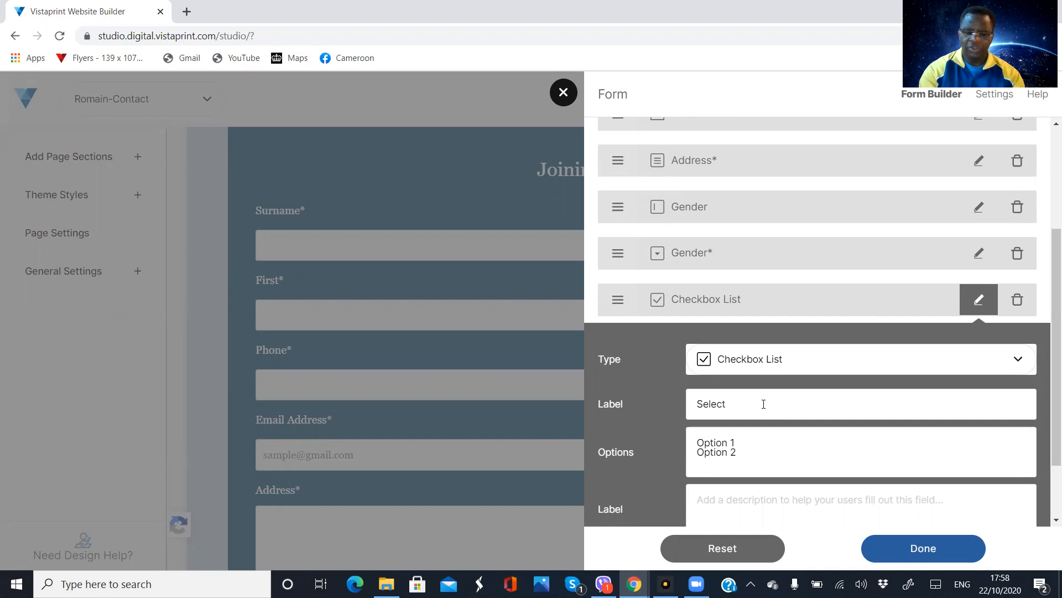
pyautogui.write(' your tic')
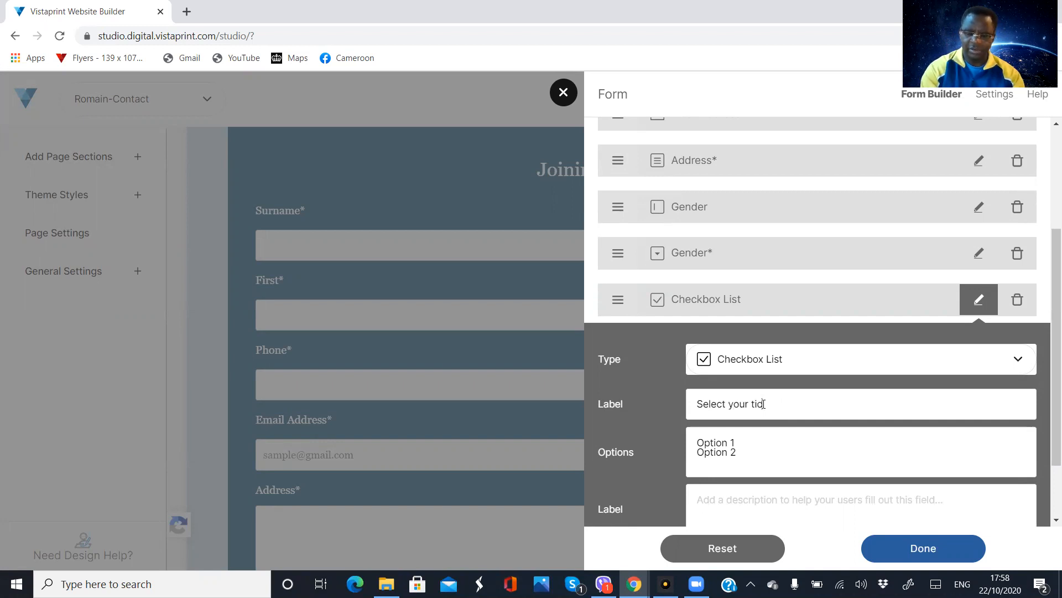
pyautogui.write('ket fro')
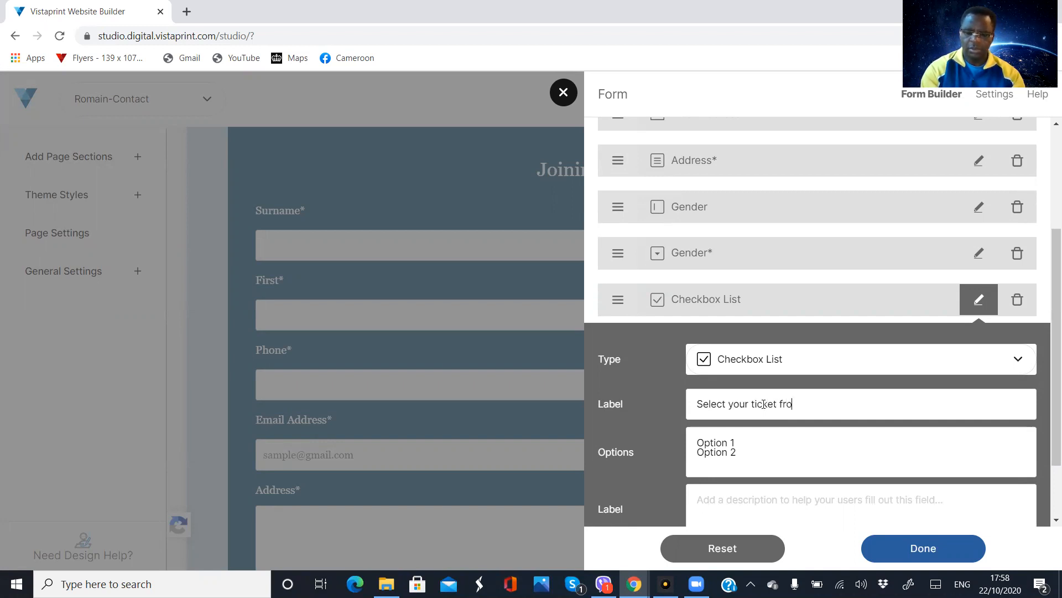
pyautogui.write('m the list ')
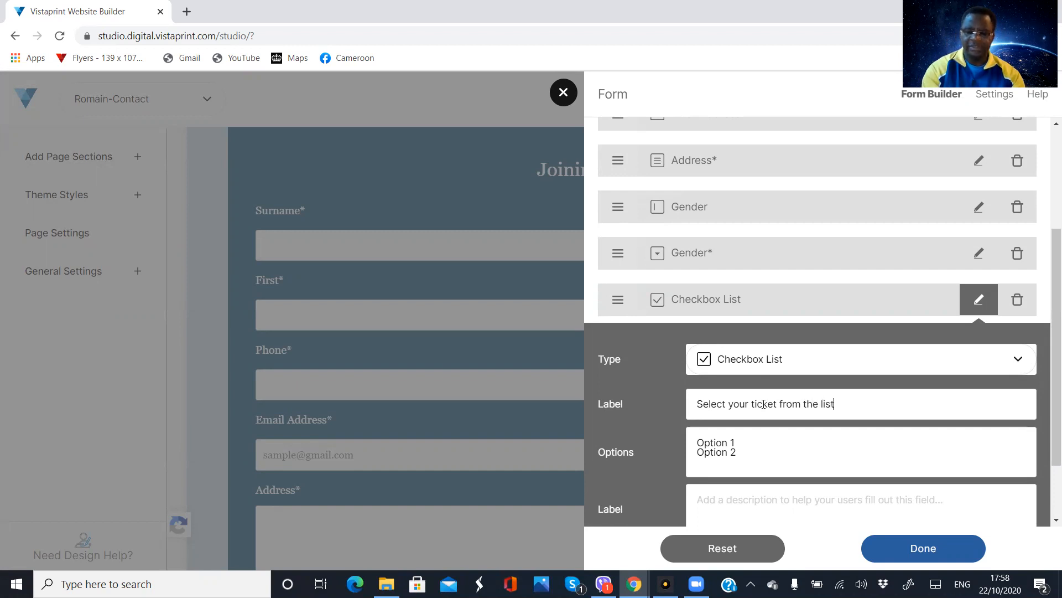
pyautogui.write('bwl')
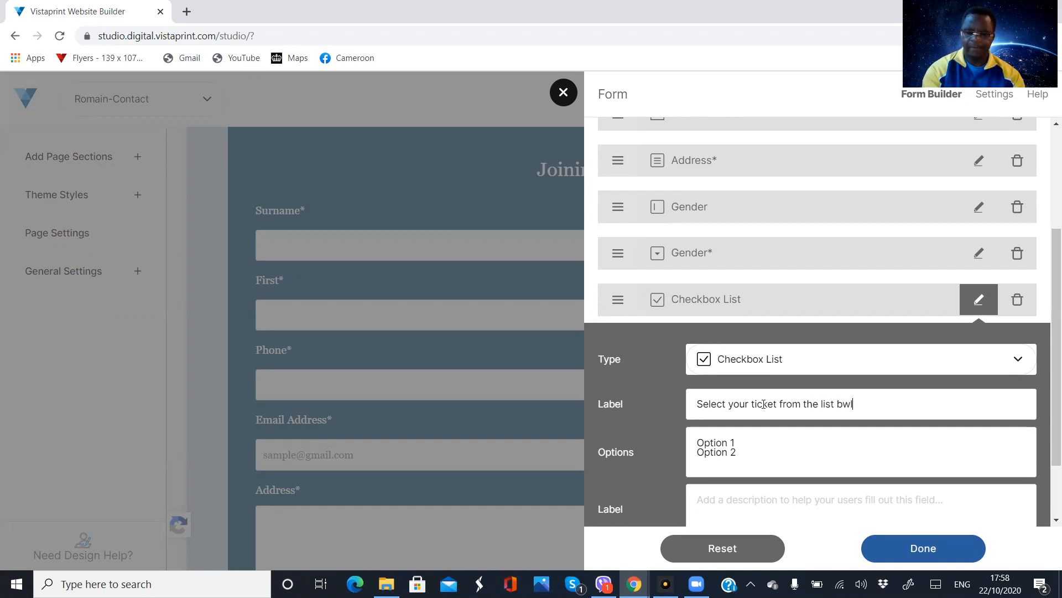
pyautogui.press('BackSpace')
pyautogui.write('elow')
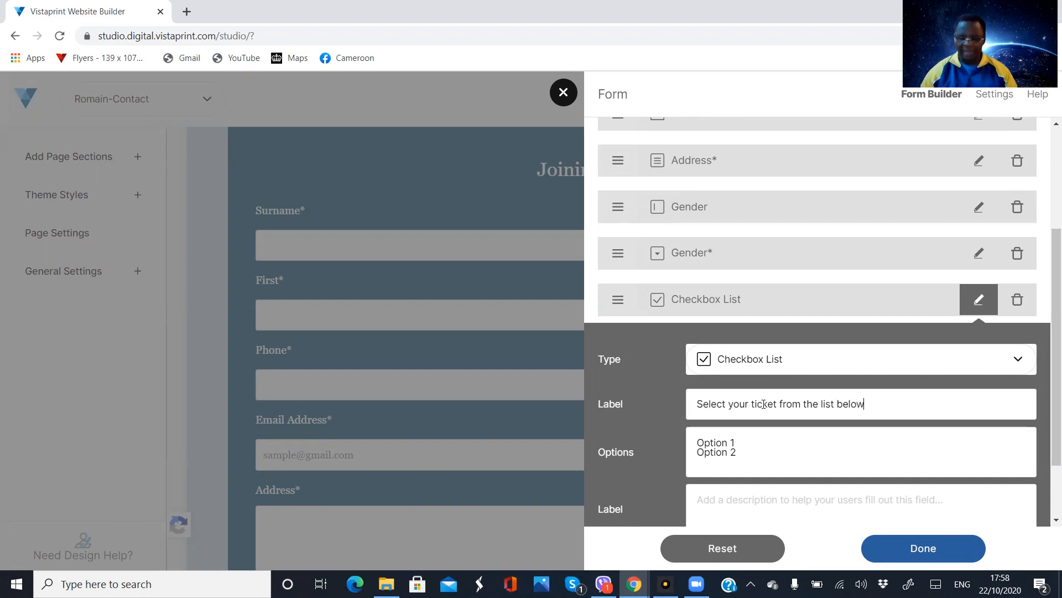
# Replace the first default option of the ticket checkbox list with "Standard" and clear the text of the second option
pyautogui.click(738, 441)
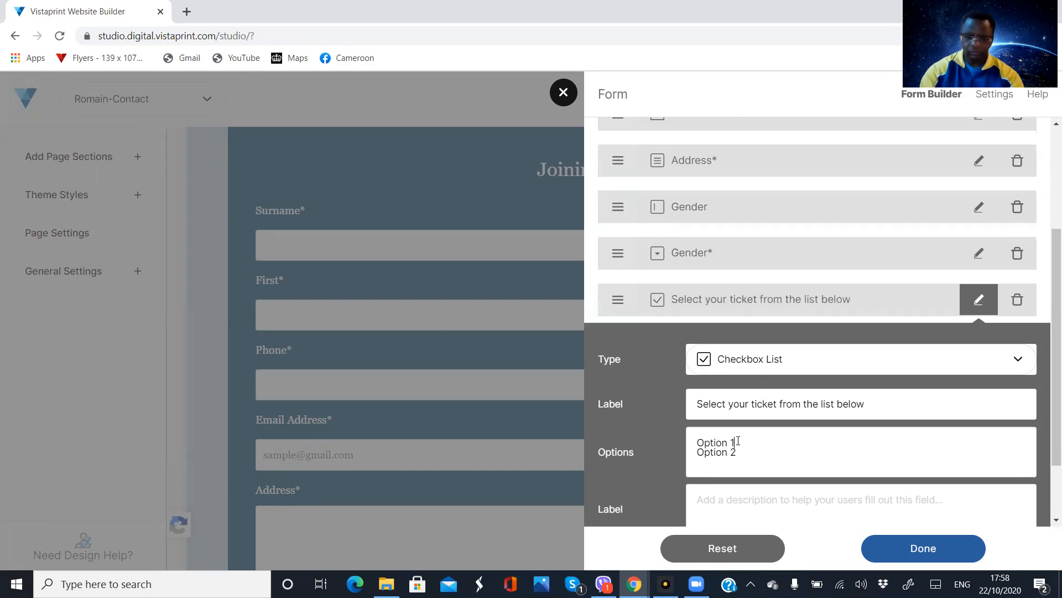
pyautogui.press('BackSpace')
pyautogui.press('BackSpace')
pyautogui.press('BackSpace')
pyautogui.press('BackSpace')
pyautogui.press('BackSpace')
pyautogui.press('BackSpace')
pyautogui.press('BackSpace')
pyautogui.press('BackSpace')
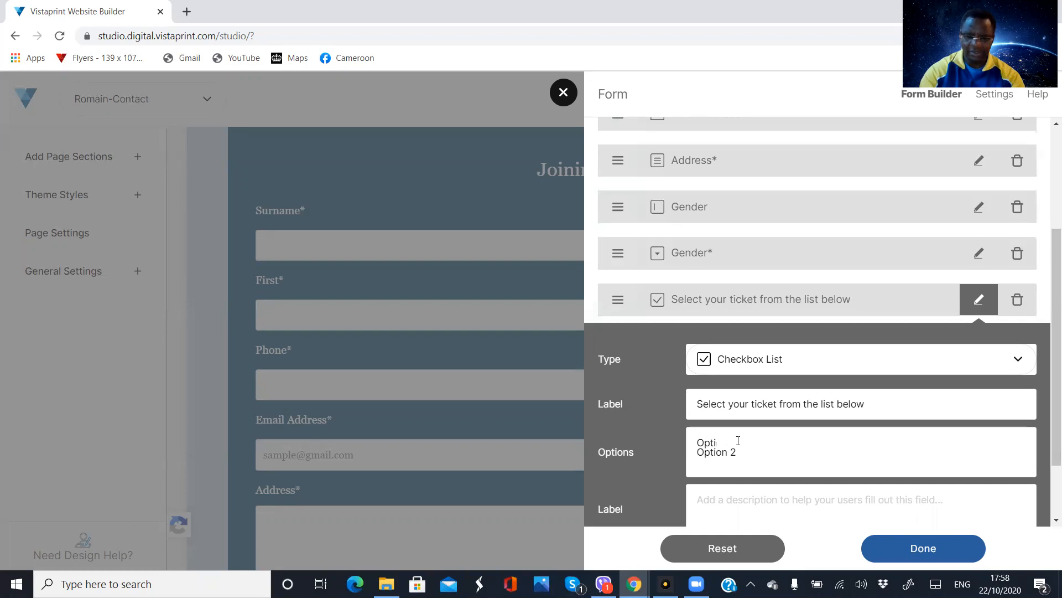
pyautogui.write('S')
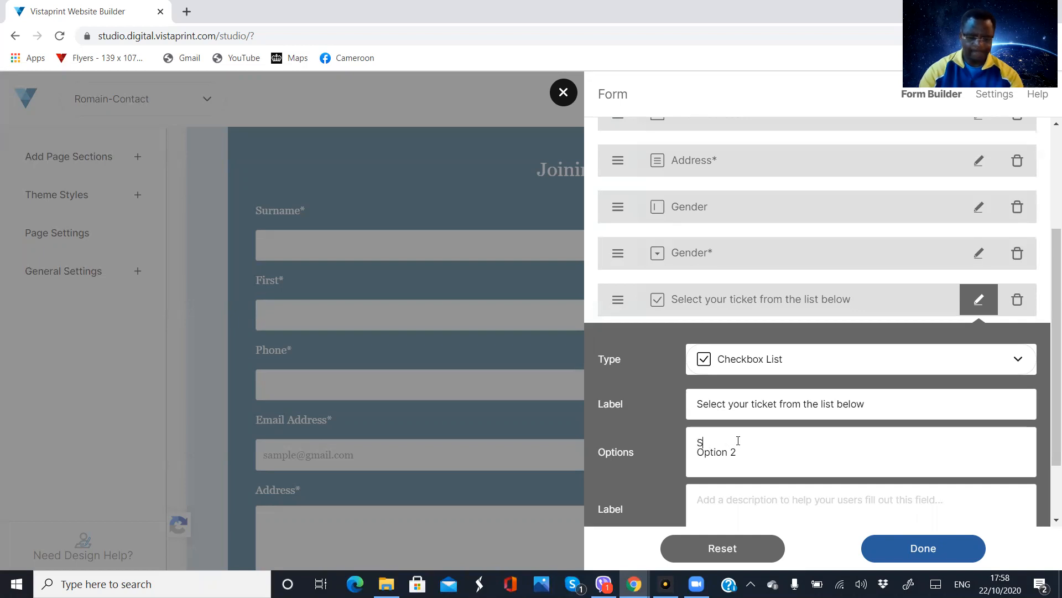
pyautogui.write('andard')
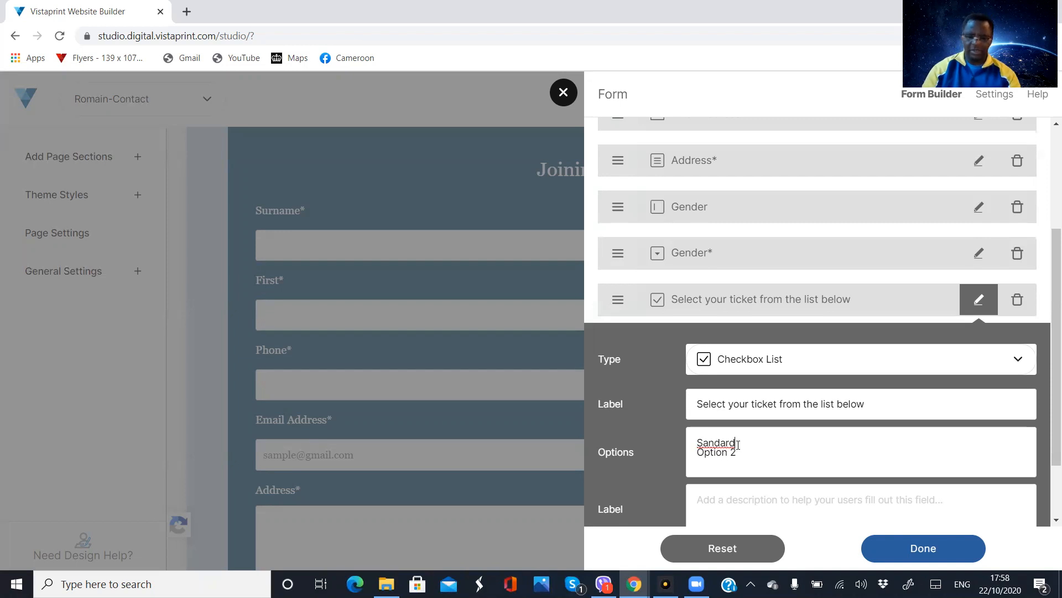
pyautogui.press('BackSpace')
pyautogui.press('BackSpace')
pyautogui.press('BackSpace')
pyautogui.press('BackSpace')
pyautogui.press('BackSpace')
pyautogui.press('BackSpace')
pyautogui.press('BackSpace')
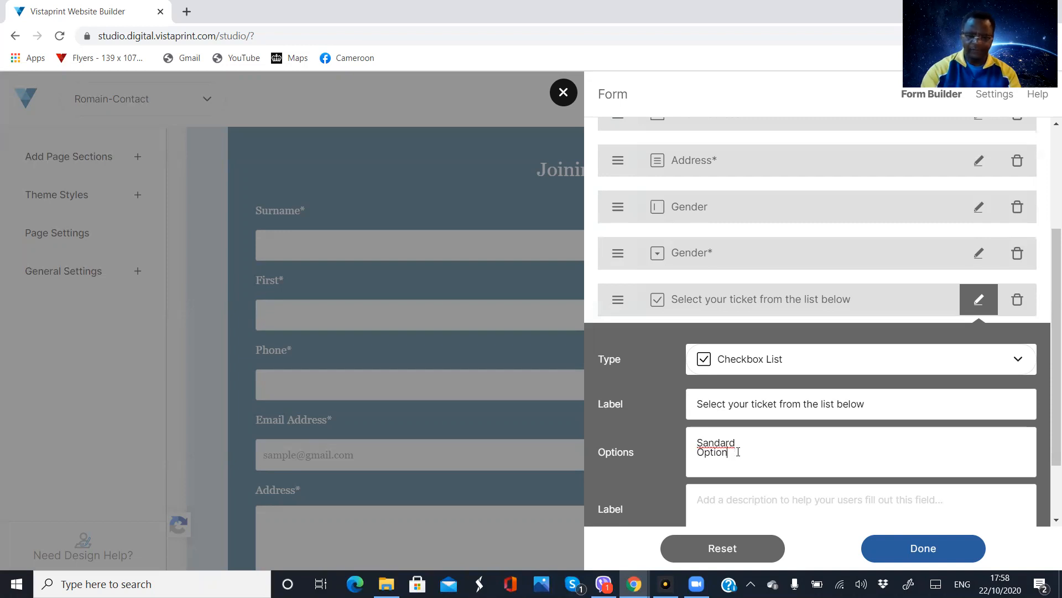
pyautogui.press('BackSpace')
pyautogui.click(701, 442)
pyautogui.write('t')
pyautogui.click(742, 444)
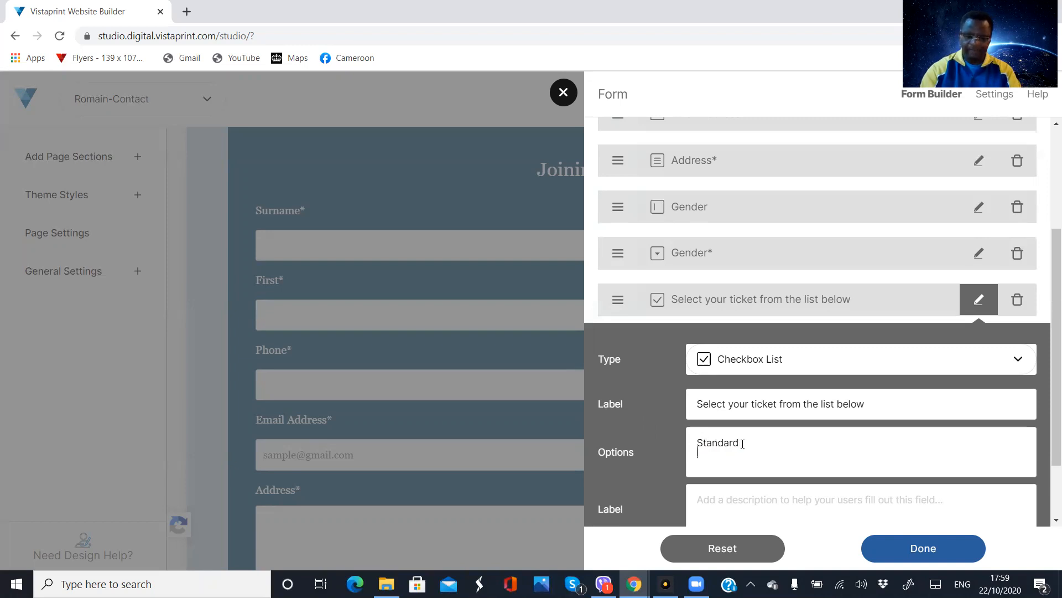
# Enter "VI[P" as the second option and "Couple" as the third option of the ticket checkbox list
pyautogui.write('V')
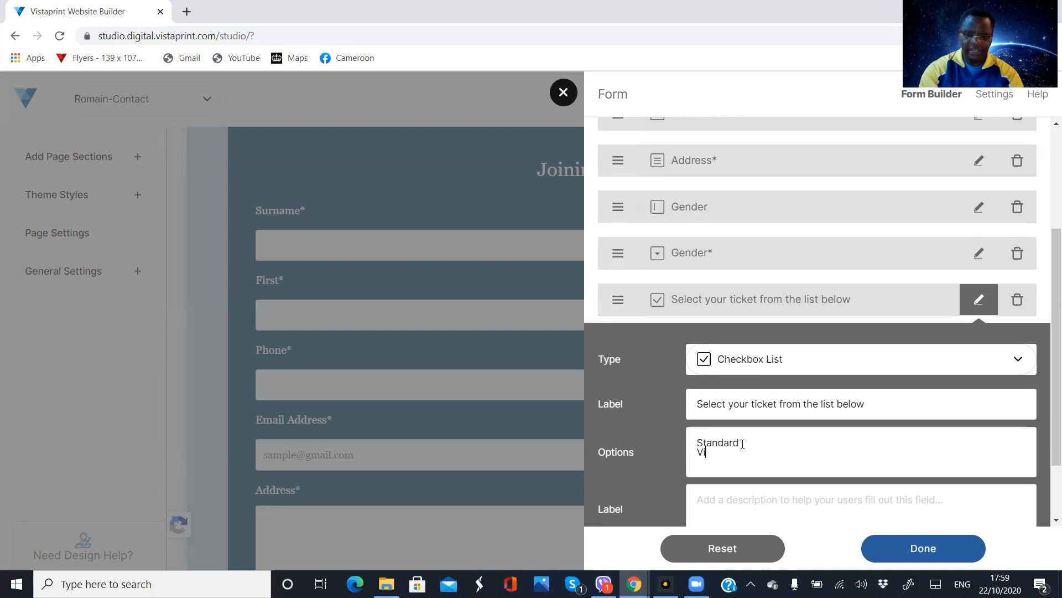
pyautogui.write('I[P')
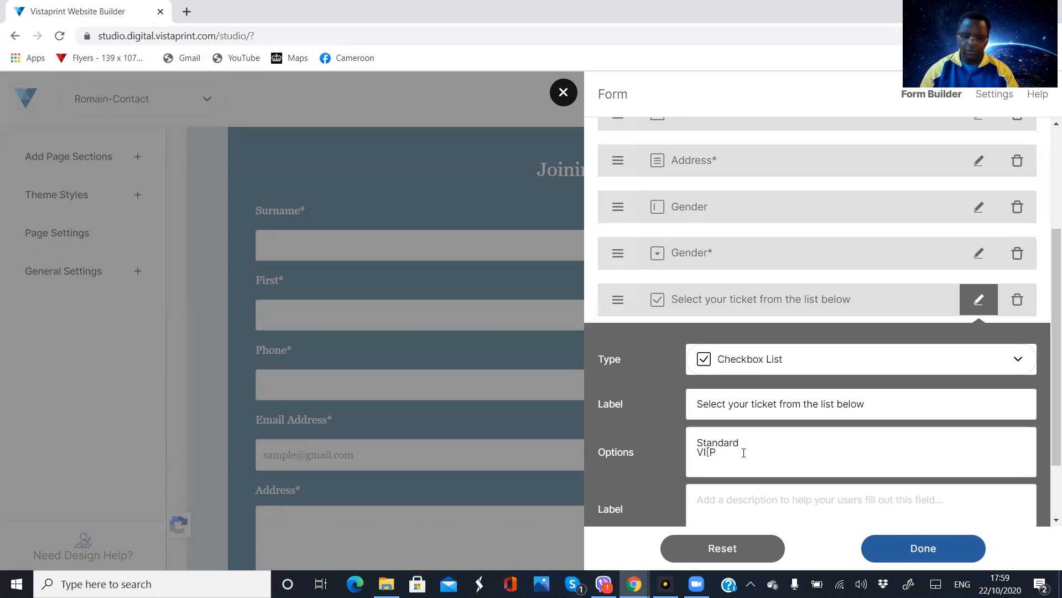
pyautogui.press('Return')
pyautogui.write('cOUPLE')
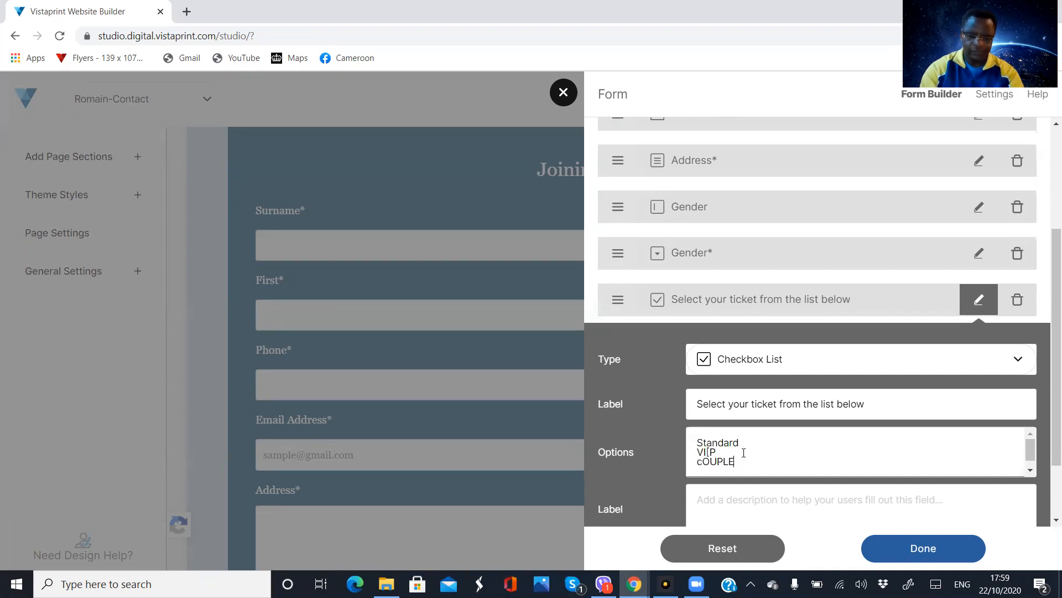
pyautogui.press('BackSpace')
pyautogui.press('BackSpace')
pyautogui.press('BackSpace')
pyautogui.press('BackSpace')
pyautogui.press('BackSpace')
pyautogui.press('BackSpace')
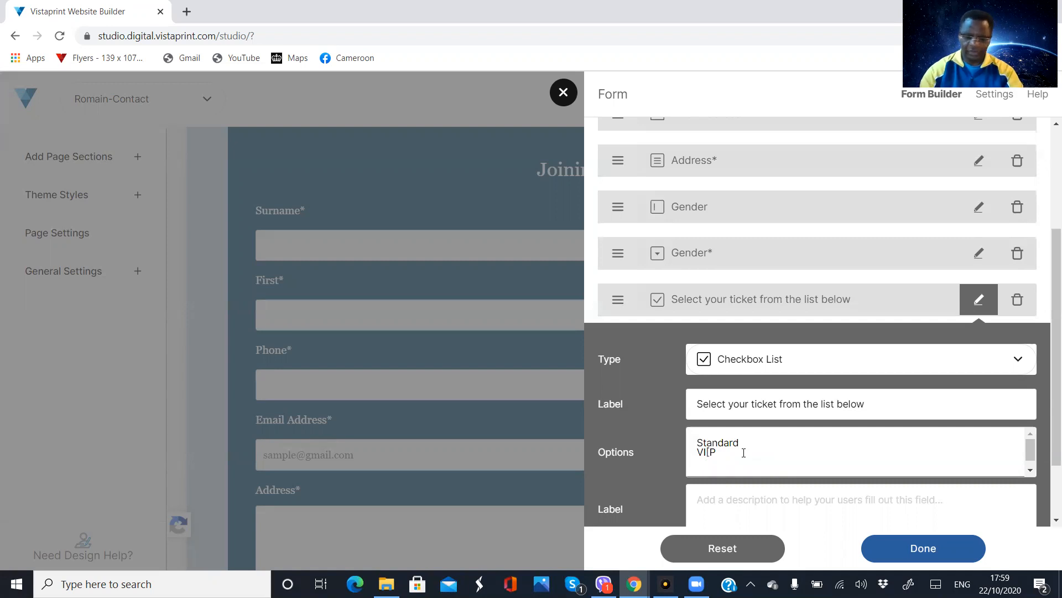
pyautogui.write('Co')
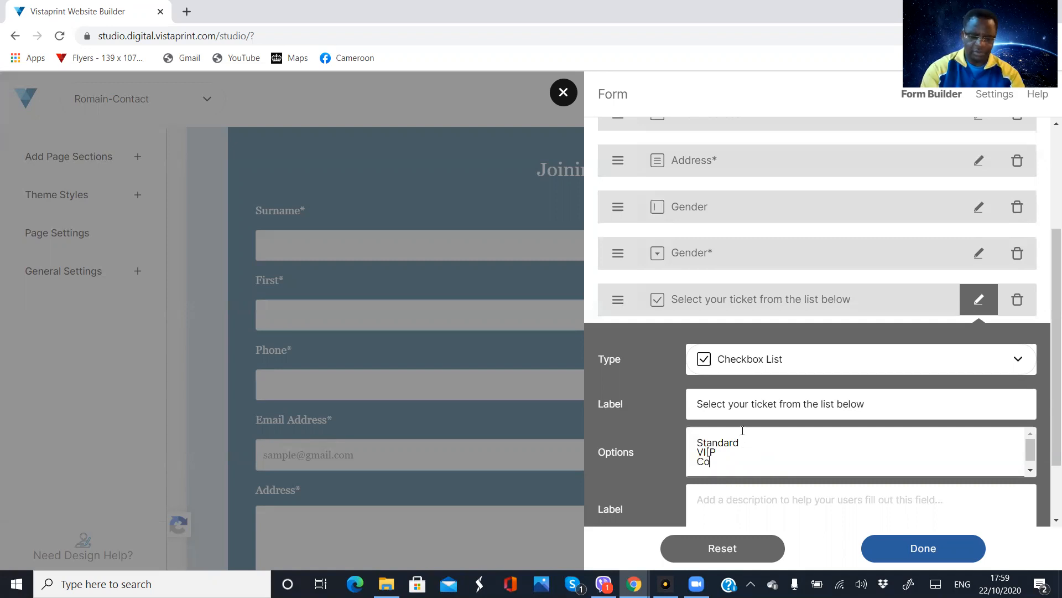
pyautogui.write('uple')
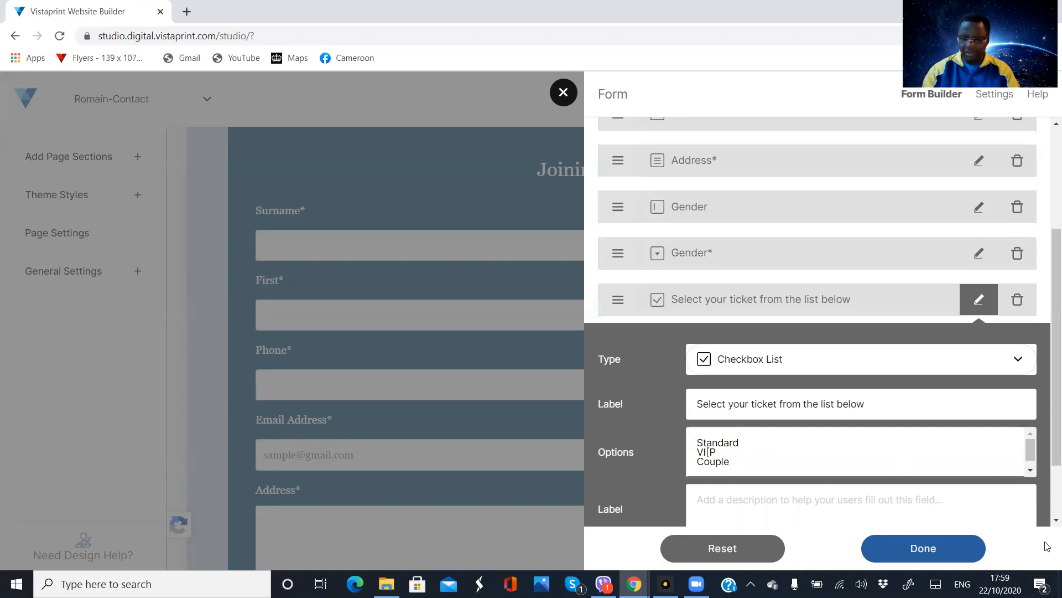
# Make the ticket checkbox list a required field
pyautogui.scroll(-1, 1047, 468)
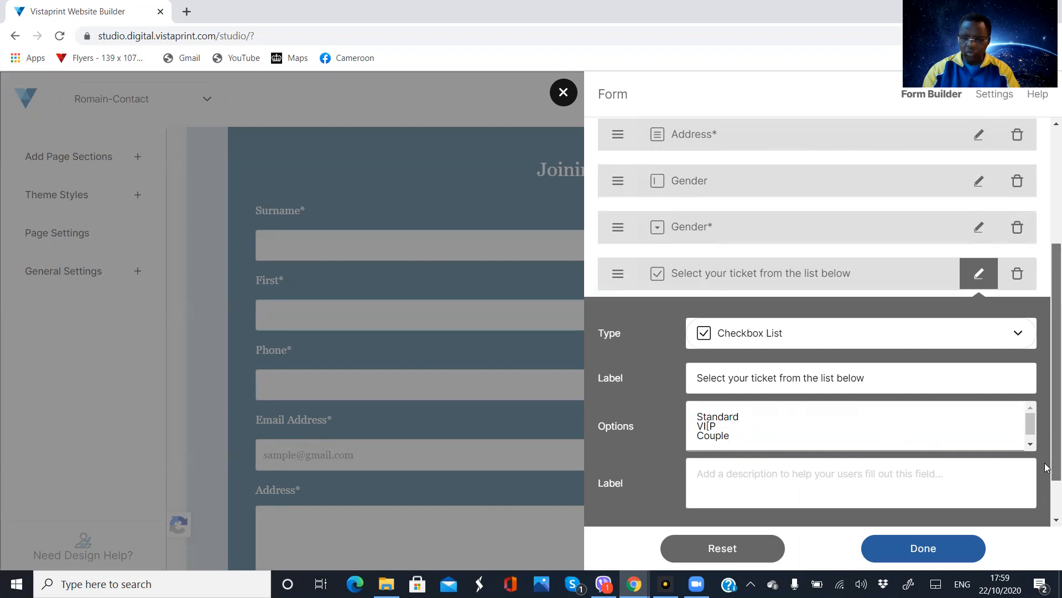
pyautogui.scroll(-2, 1047, 468)
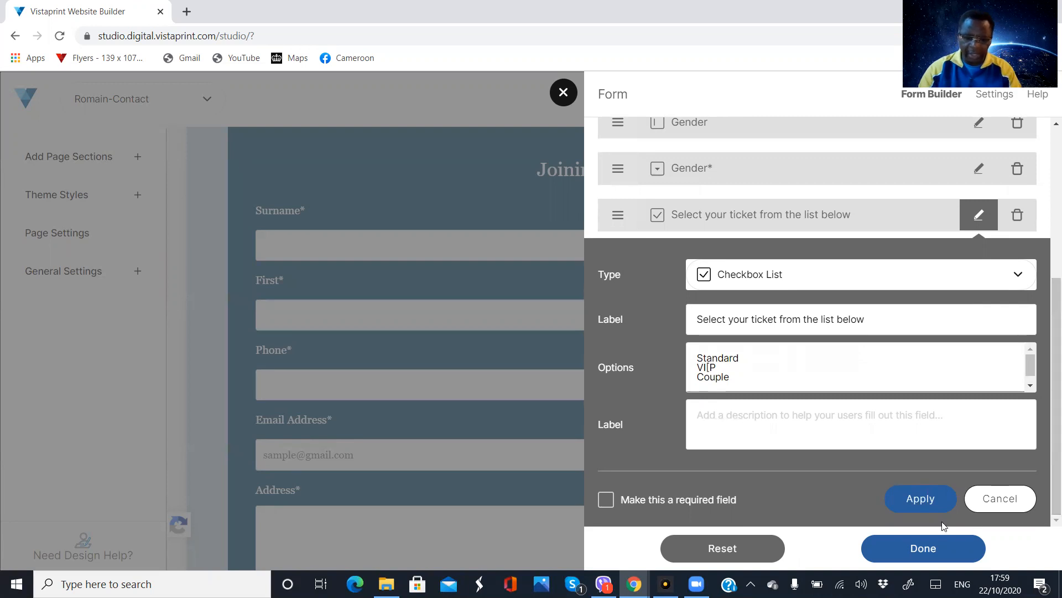
pyautogui.click(606, 501)
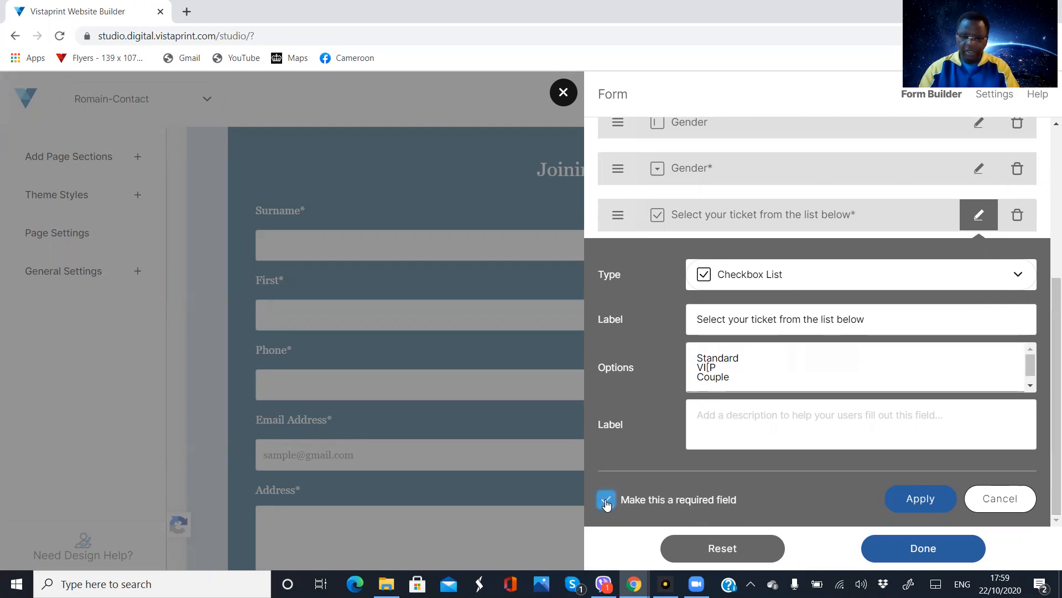
# Add the price £200 to the Standard ticket option and £500 to the VI[P option
pyautogui.click(742, 358)
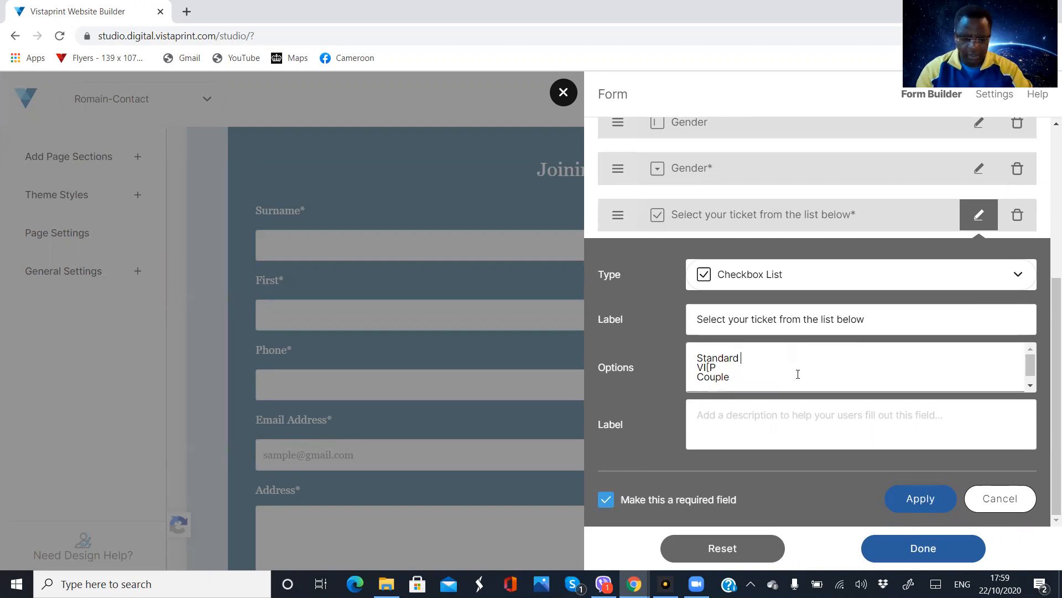
pyautogui.write('£')
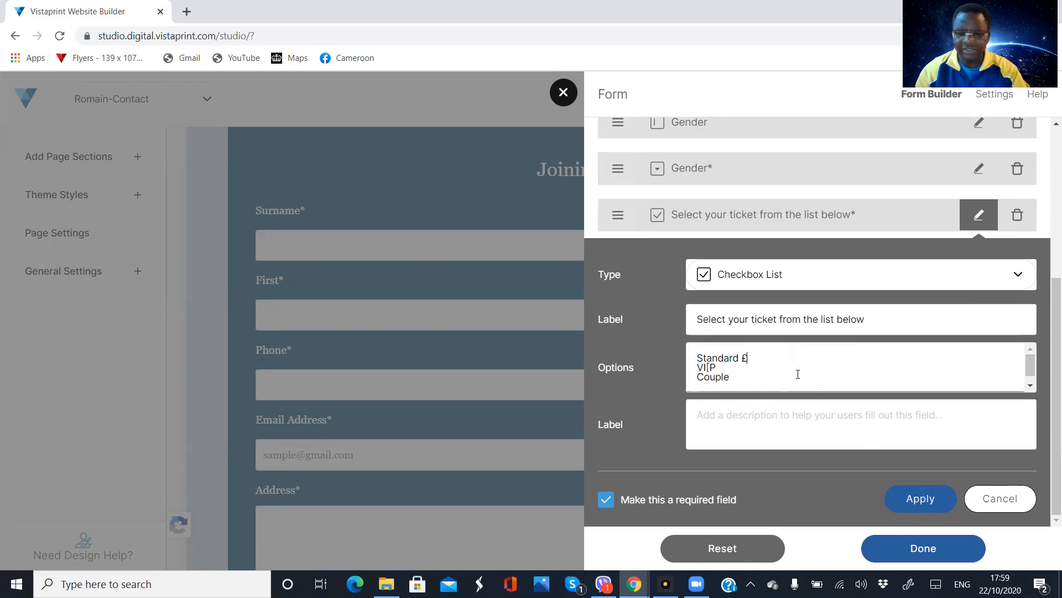
pyautogui.write('200')
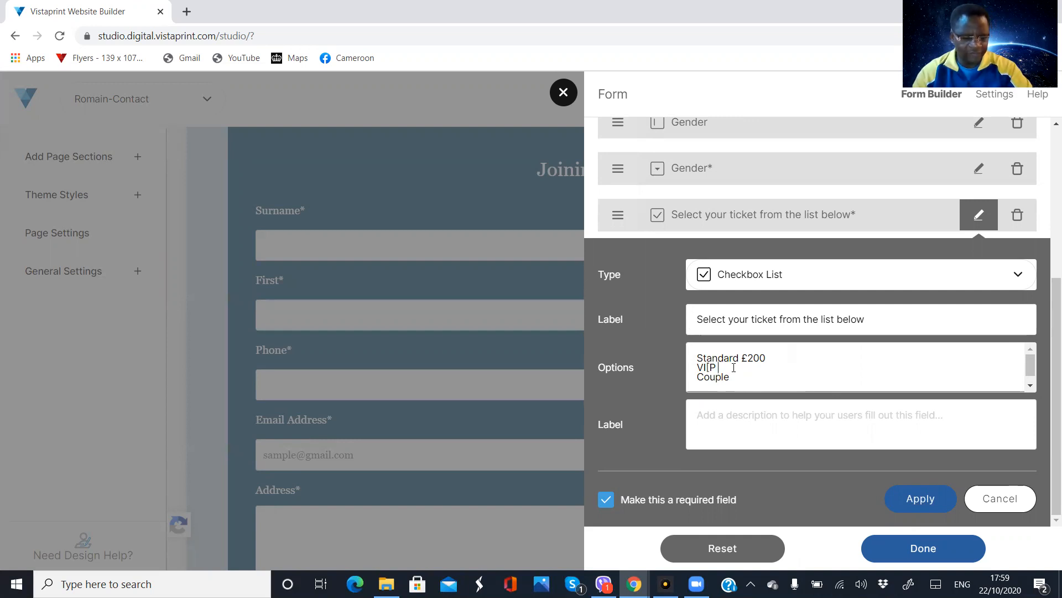
pyautogui.write('£')
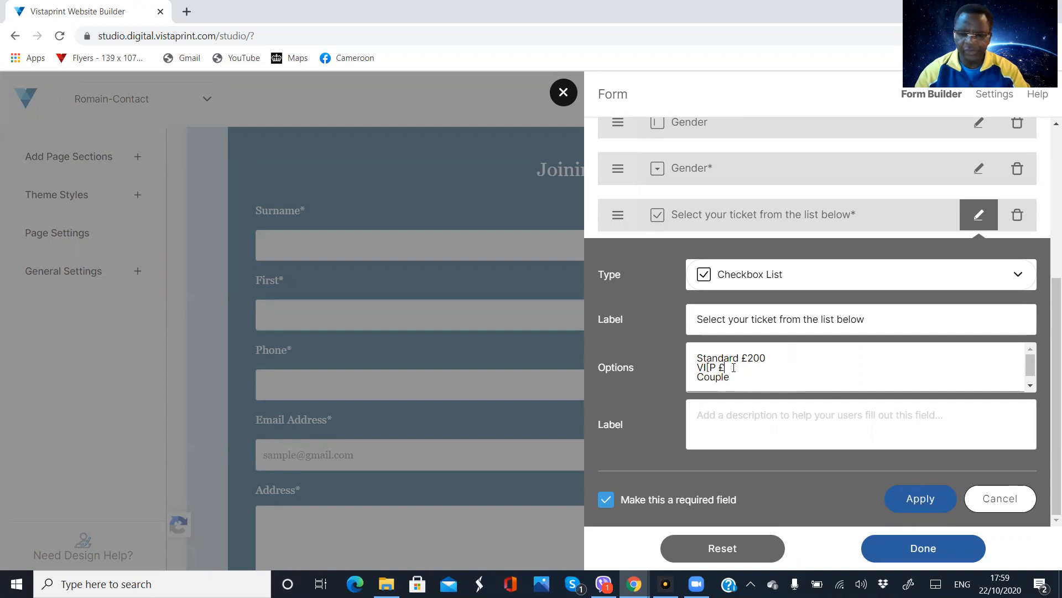
pyautogui.write('500')
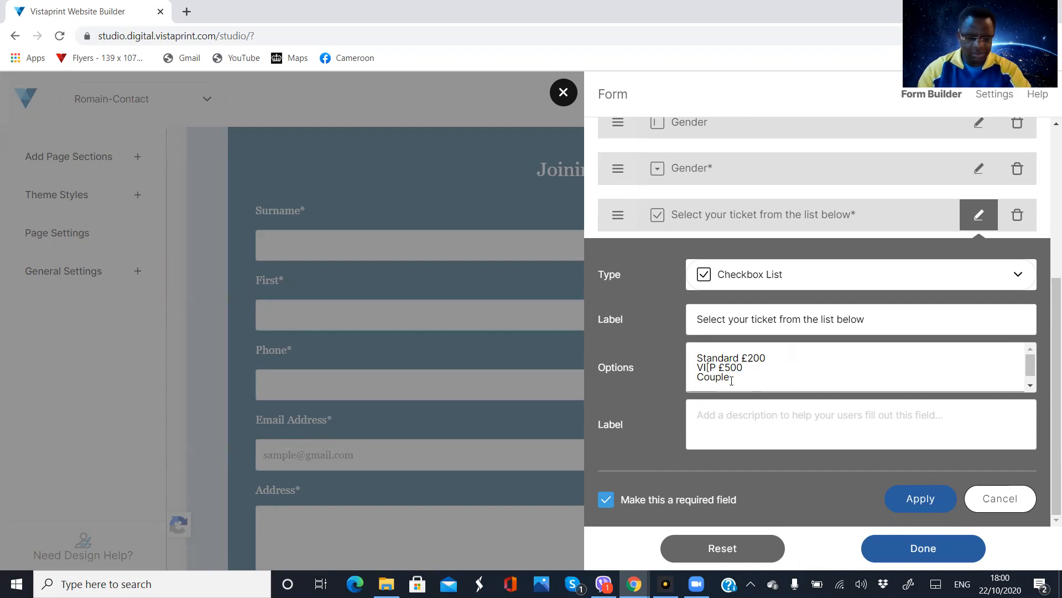
# Add the price £600 to the Couple ticket option and apply the changes to the ticket checkbox list
pyautogui.write('^00')
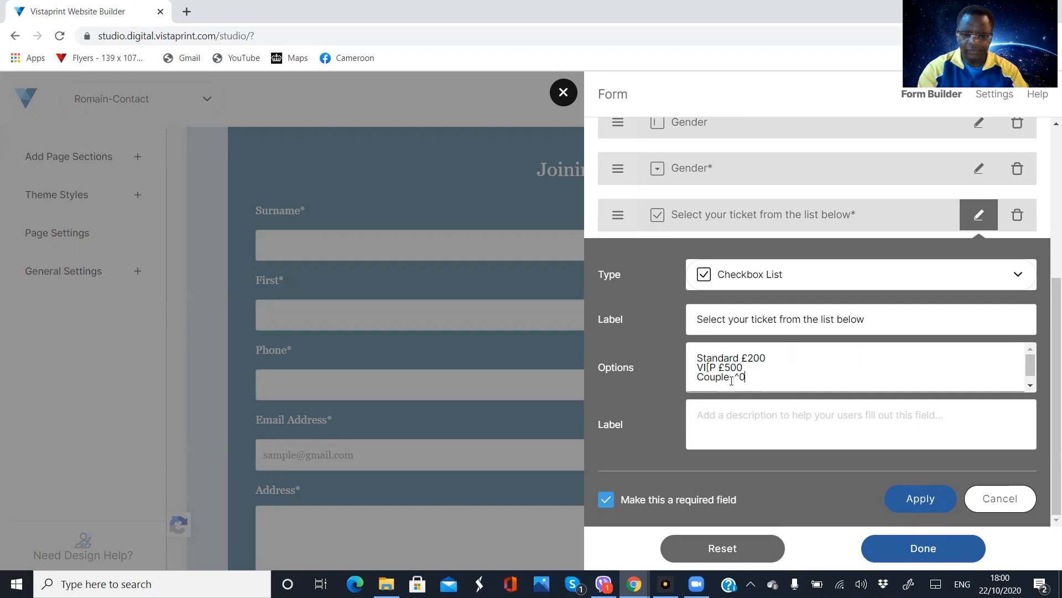
pyautogui.press('BackSpace')
pyautogui.press('BackSpace')
pyautogui.press('BackSpace')
pyautogui.press('BackSpace')
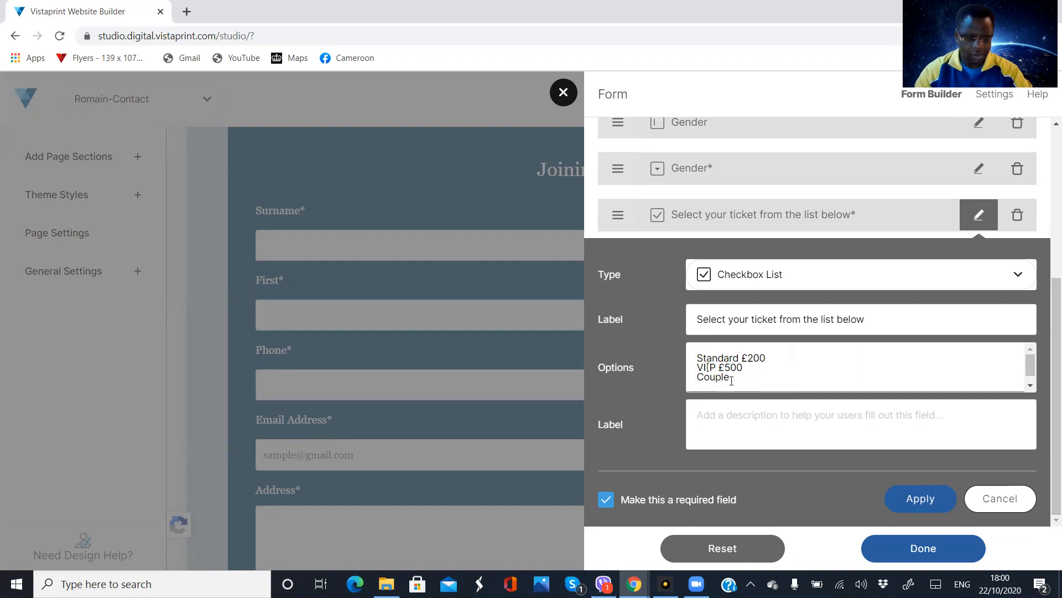
pyautogui.write('£')
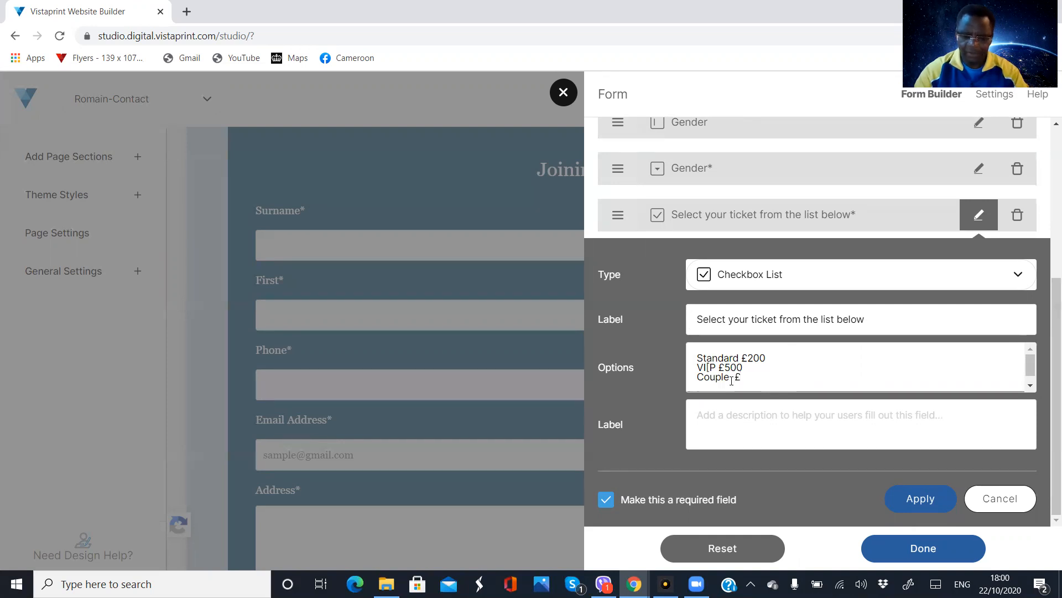
pyautogui.write('600')
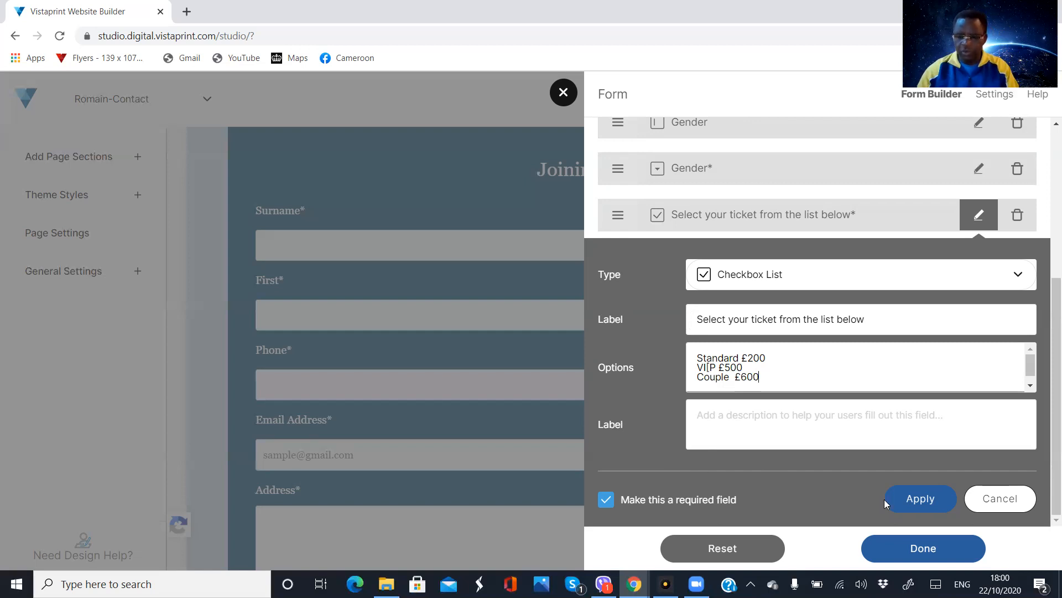
pyautogui.click(910, 500)
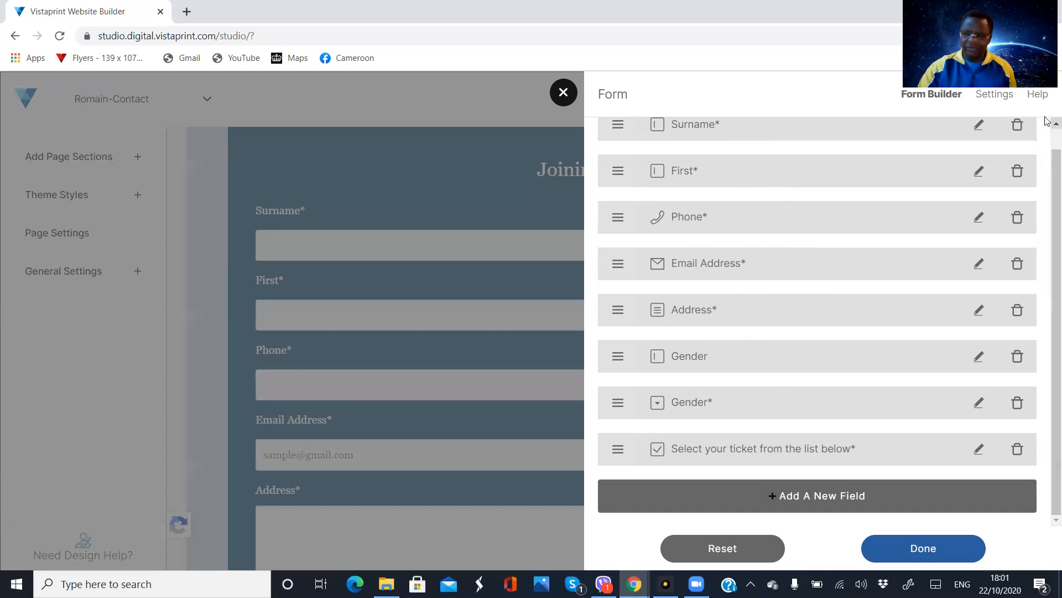
# Finish editing the form fields and review the updated form on the page
pyautogui.scroll(1, 1047, 143)
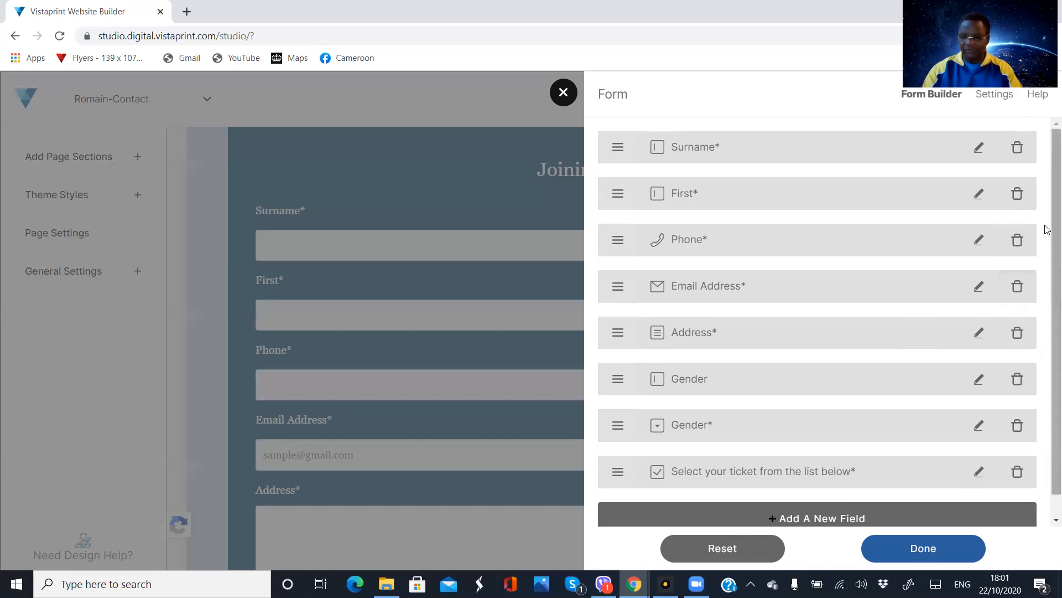
pyautogui.scroll(-1, 1048, 275)
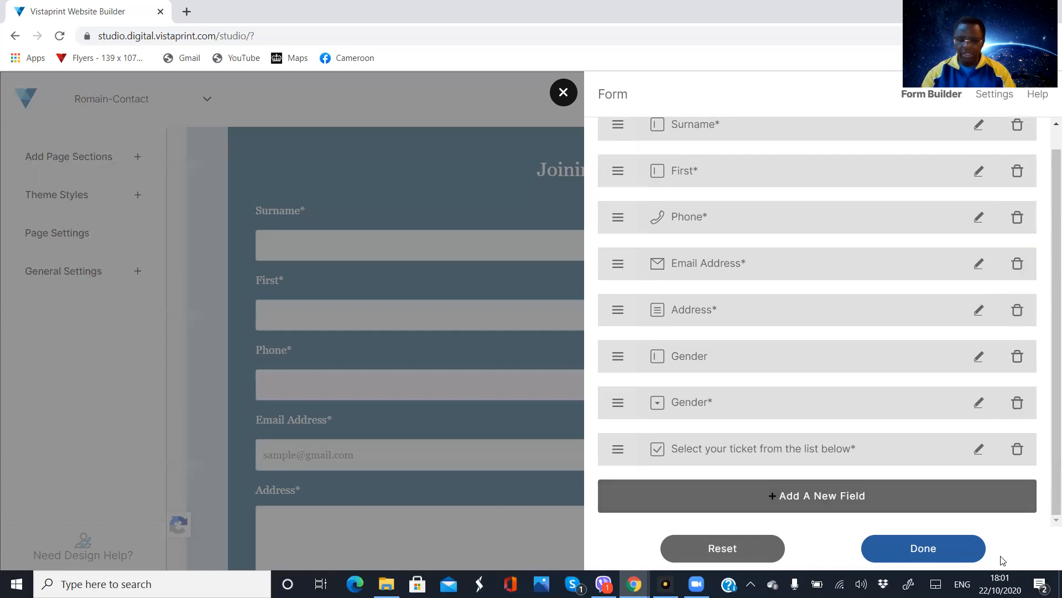
pyautogui.click(922, 549)
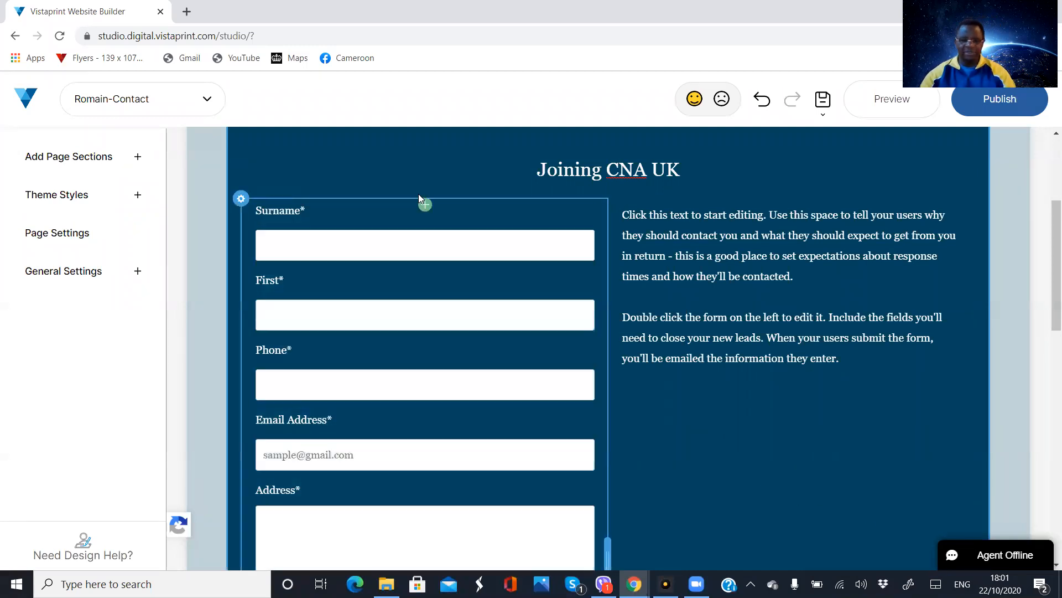
pyautogui.scroll(-8, 467, 198)
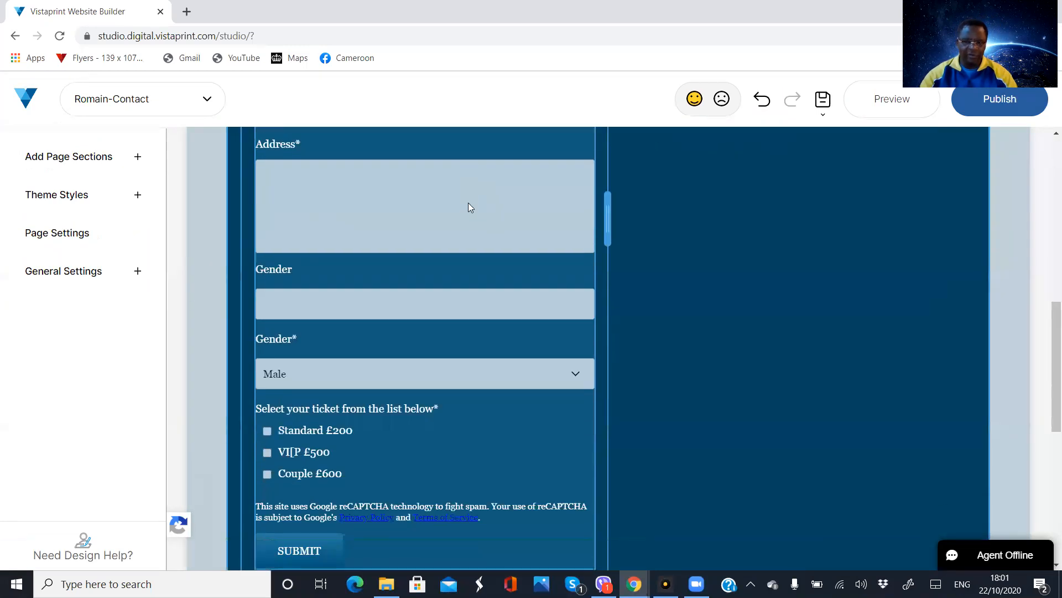
pyautogui.scroll(8, 466, 230)
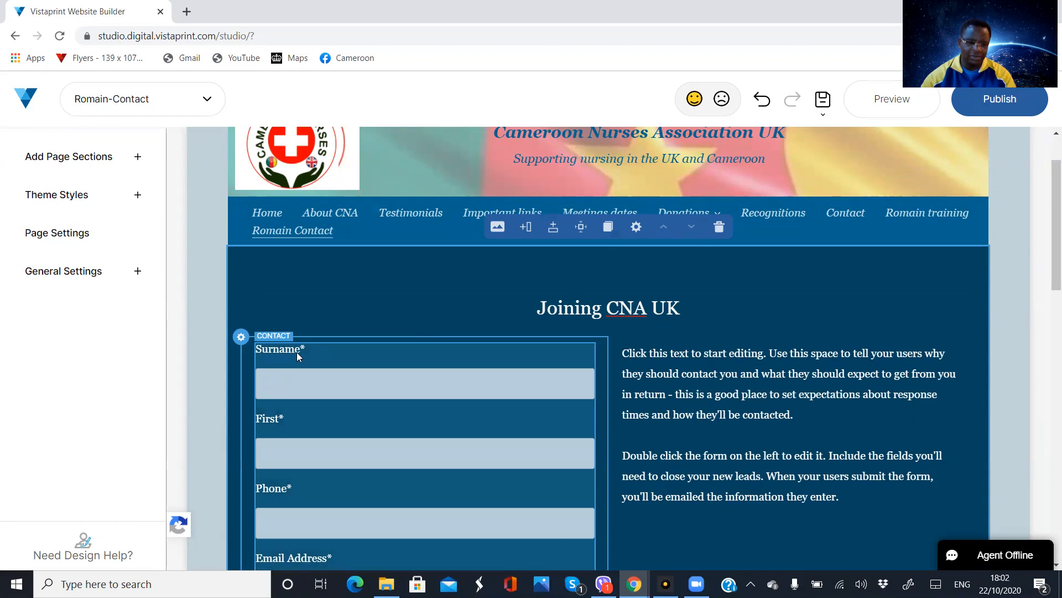
# Set the contact form's send-to address in its settings to the suggested account e-mail
pyautogui.click(297, 352)
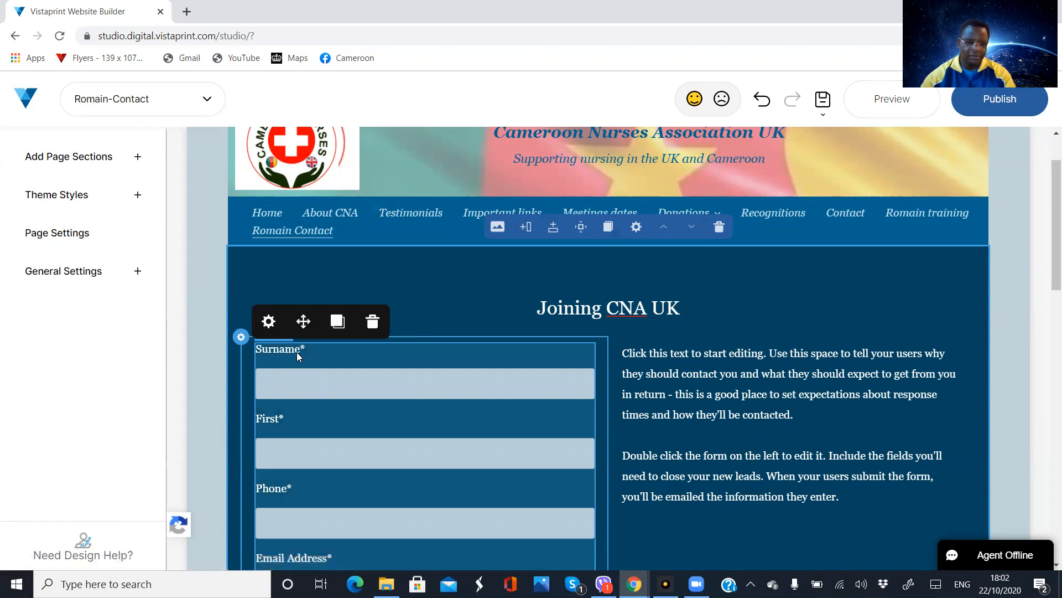
pyautogui.click(270, 323)
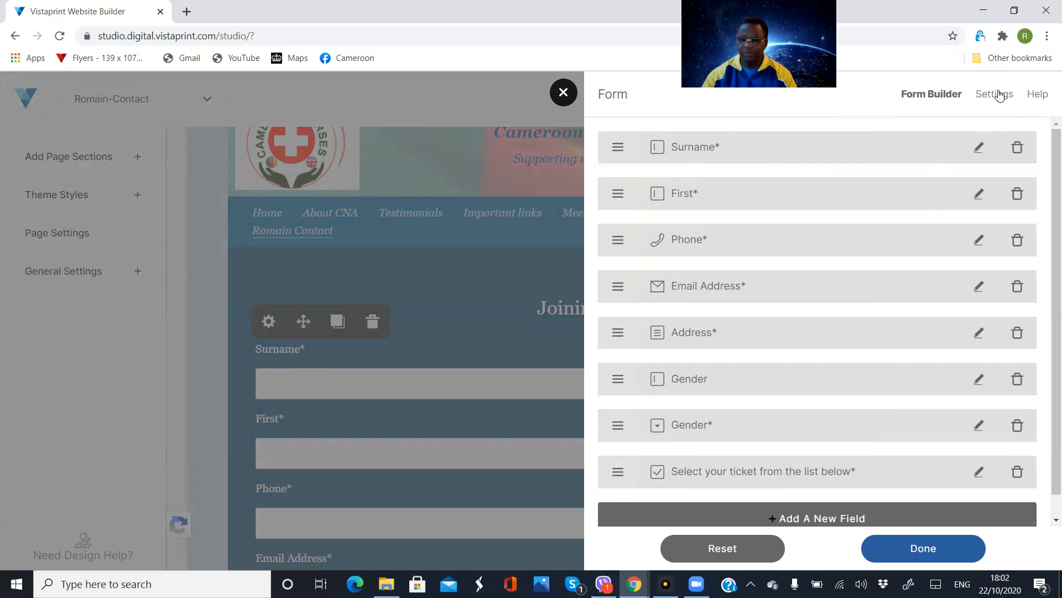
pyautogui.click(1000, 95)
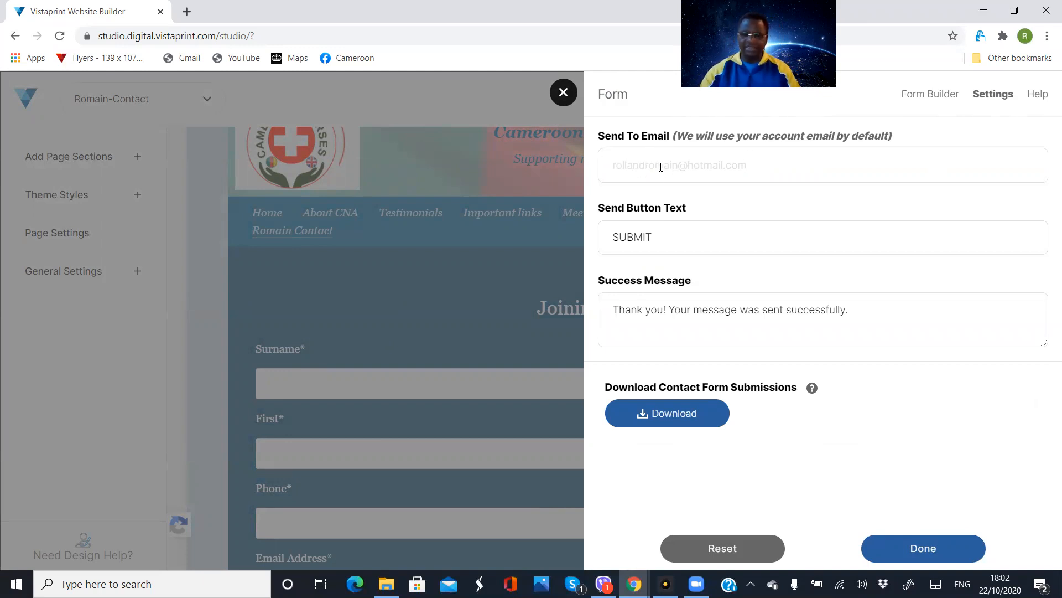
pyautogui.click(751, 167)
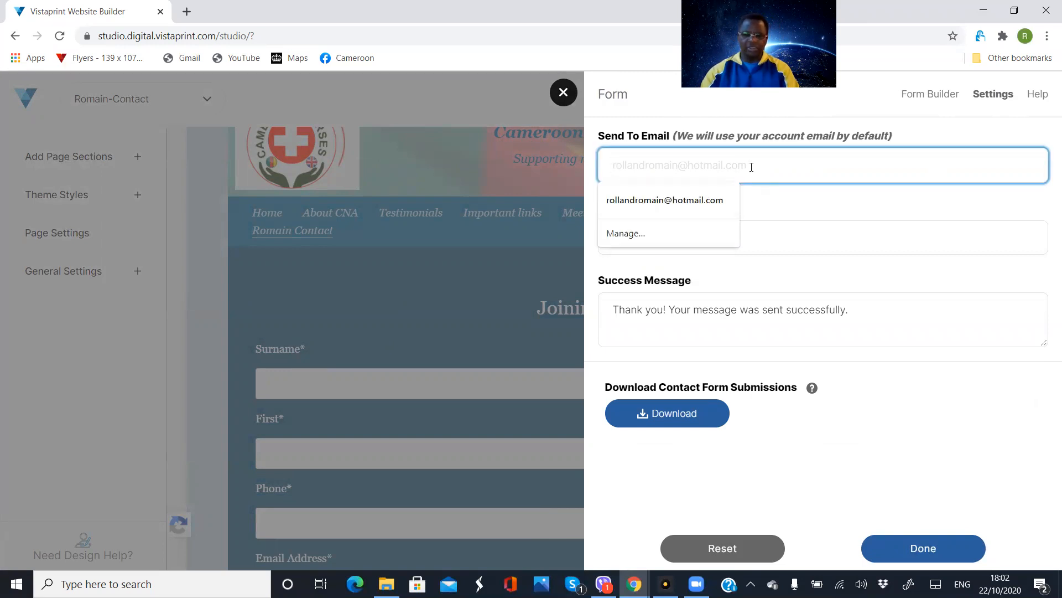
pyautogui.click(684, 198)
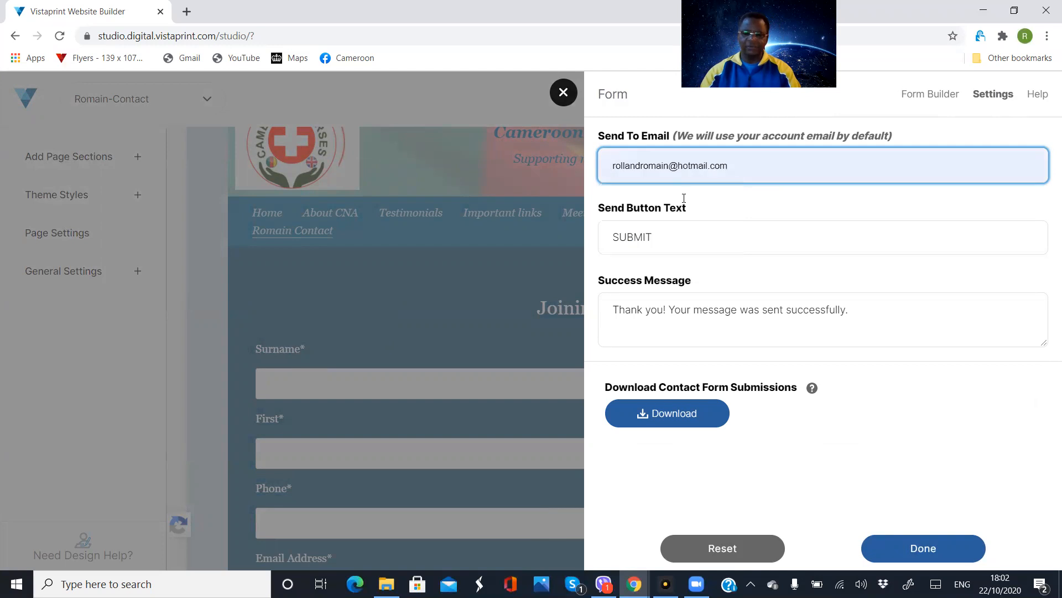
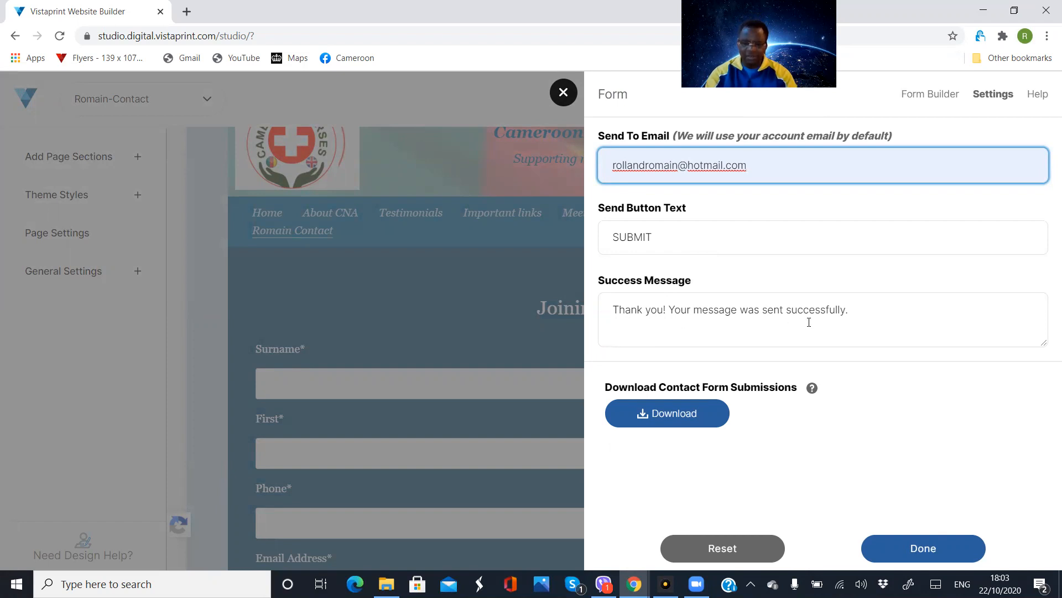
# Append "We will get back back to you within 24 hours" to the form's success message and apply the form settings
pyautogui.click(859, 311)
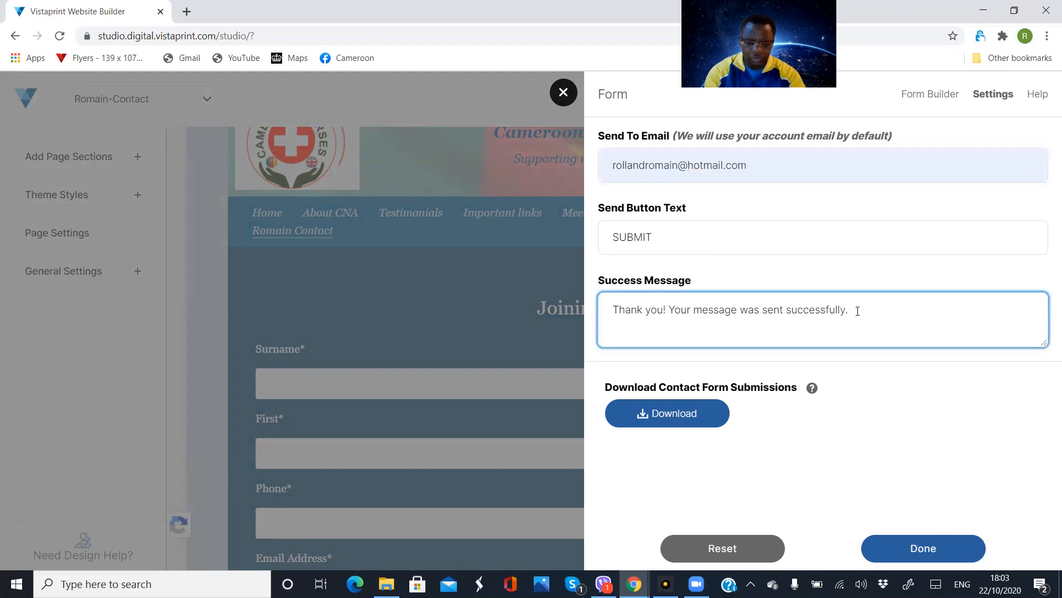
pyautogui.write('We will get yo')
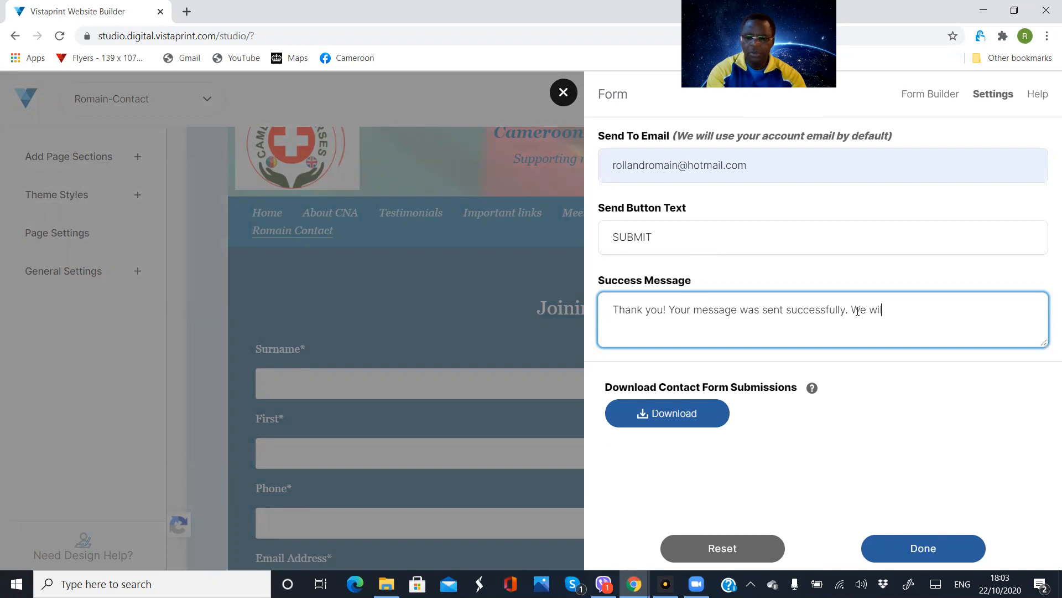
pyautogui.press('BackSpace')
pyautogui.press('BackSpace')
pyautogui.write('back')
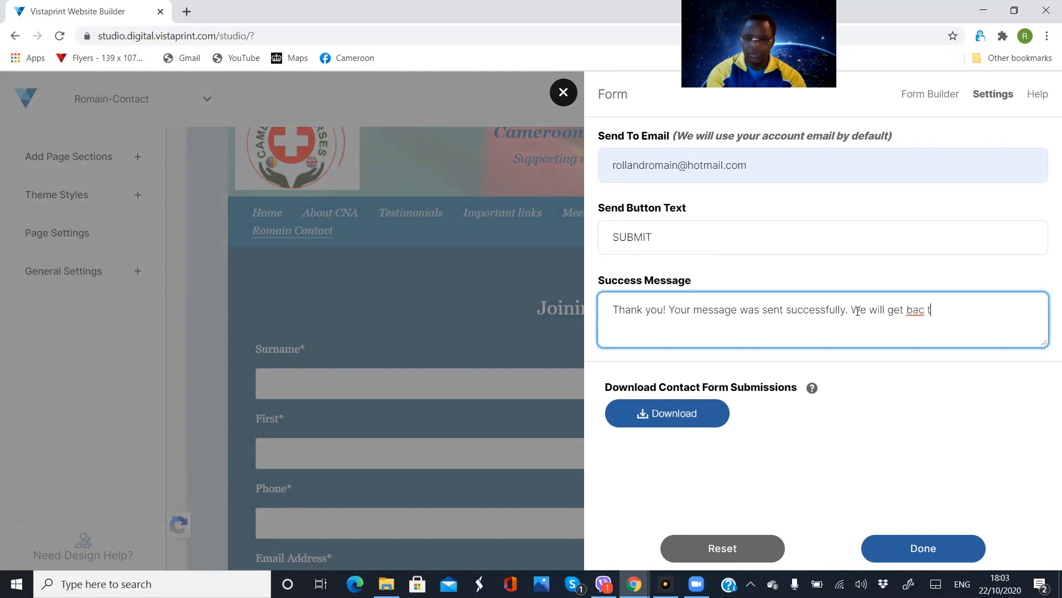
pyautogui.write(' you')
pyautogui.press('BackSpace')
pyautogui.press('BackSpace')
pyautogui.press('BackSpace')
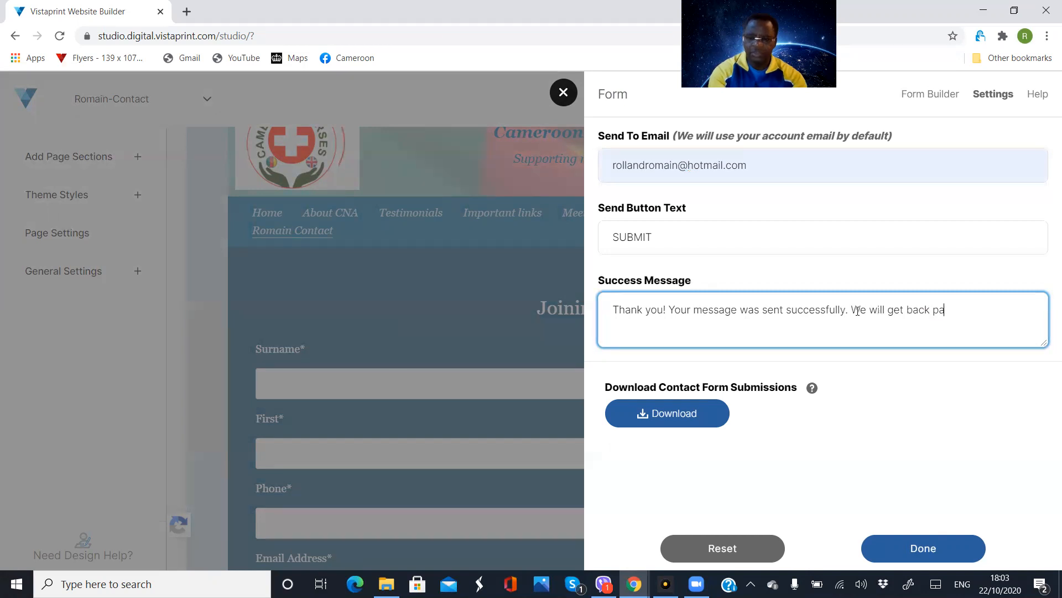
pyautogui.write('bak')
pyautogui.press('BackSpace')
pyautogui.write('ck to you within')
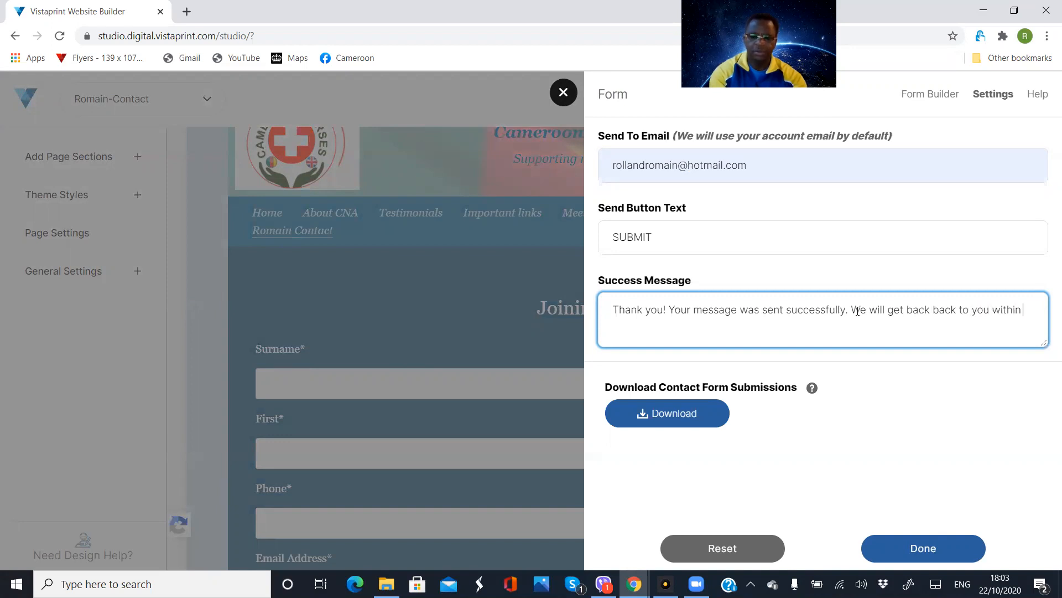
pyautogui.write(' 24 hours')
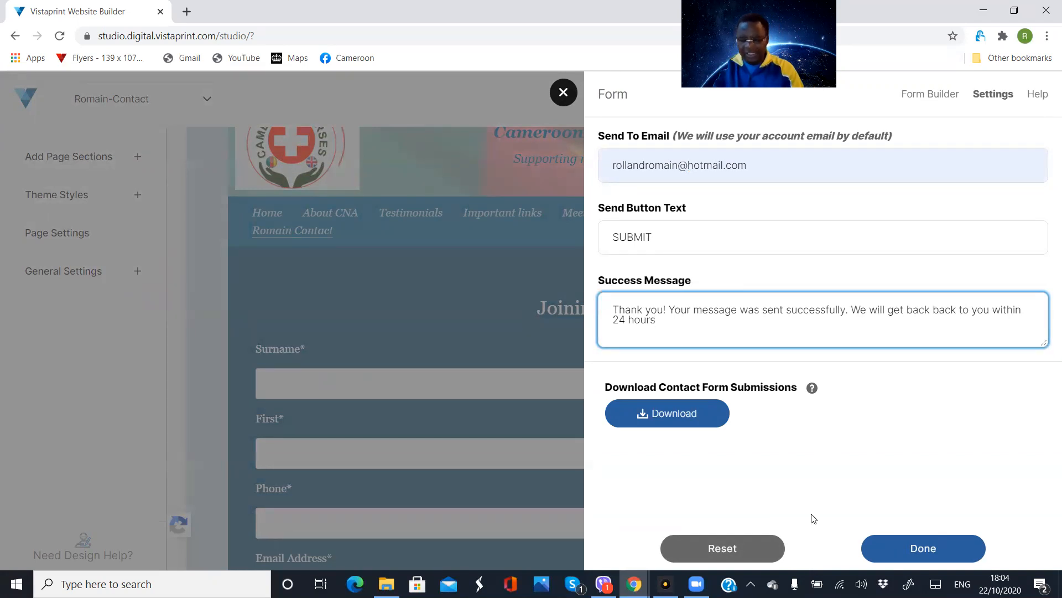
pyautogui.click(929, 550)
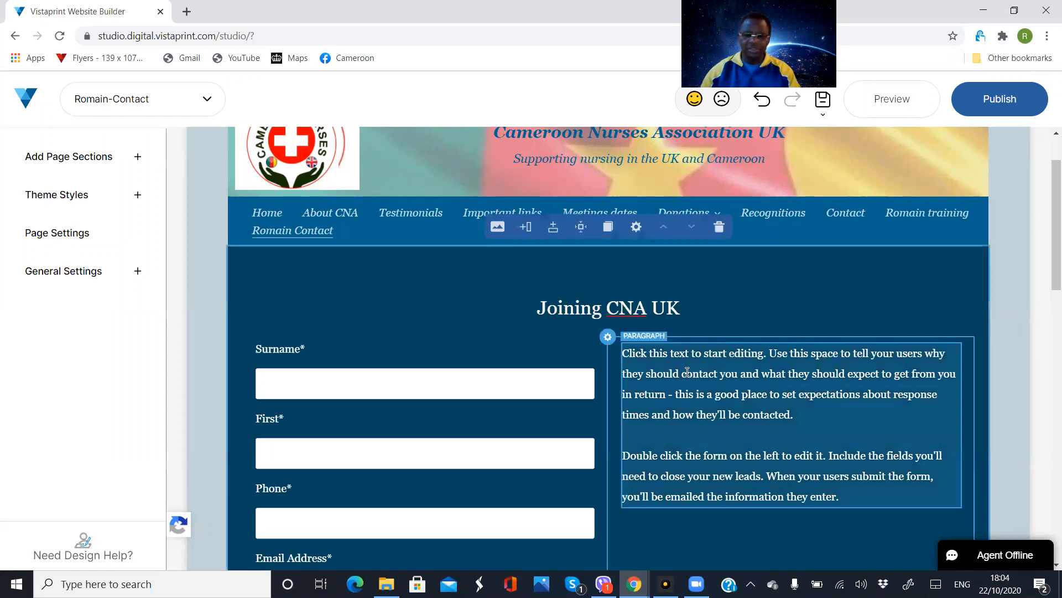
# Replace the placeholder paragraph beside the form with "We gala will be on the 29 december 2020 at"
pyautogui.click(633, 354)
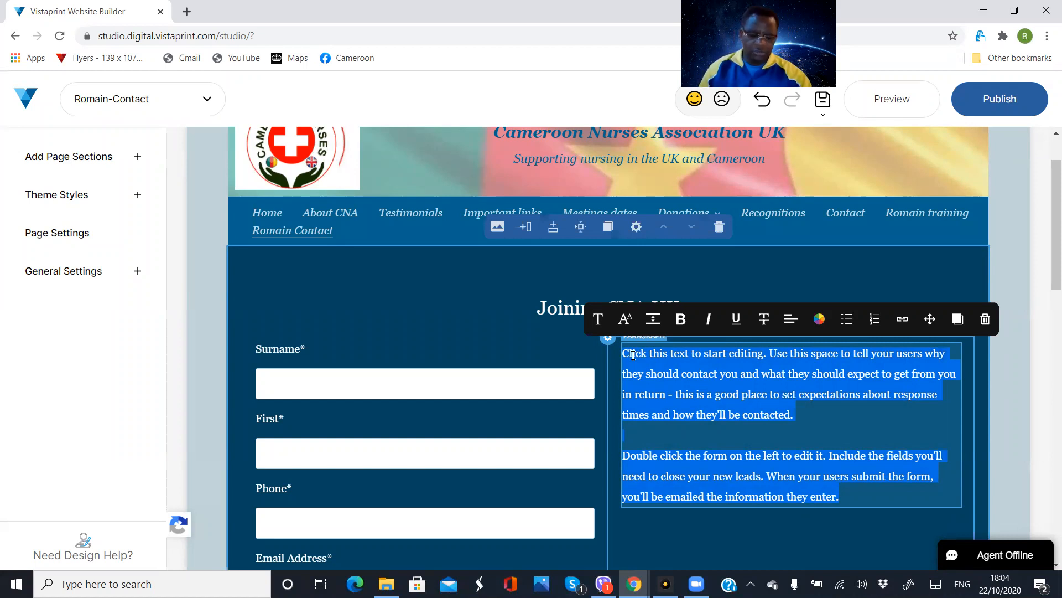
pyautogui.write('We ')
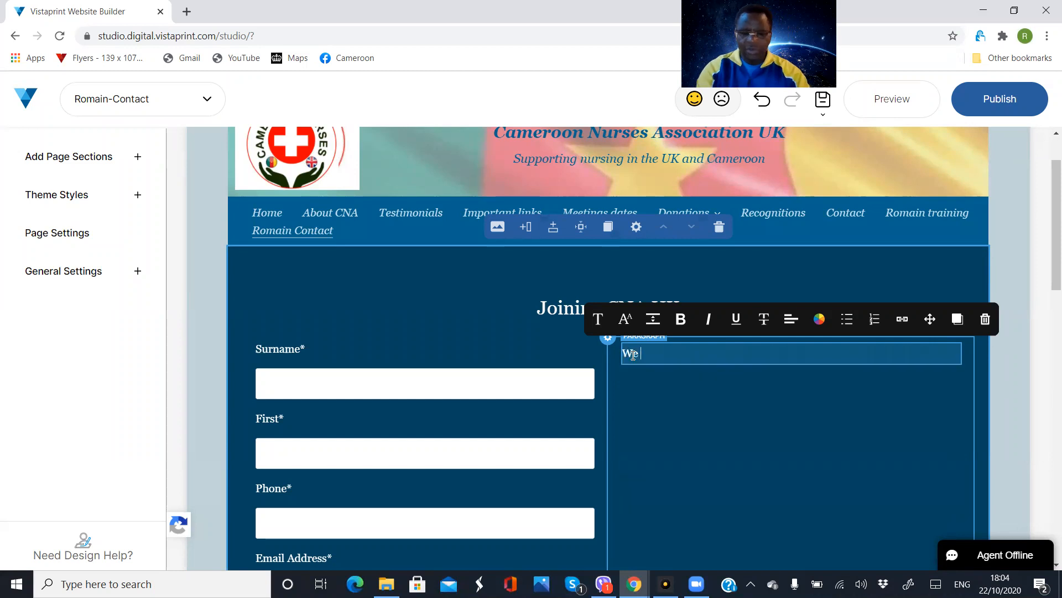
pyautogui.write('gala')
pyautogui.press('BackSpace')
pyautogui.write('a will ')
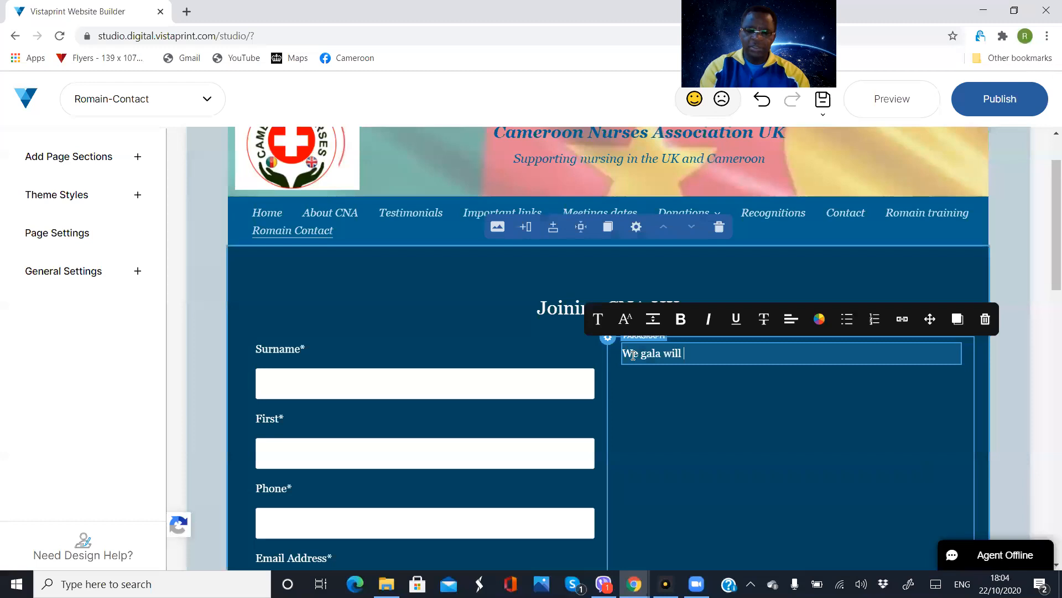
pyautogui.write('be on')
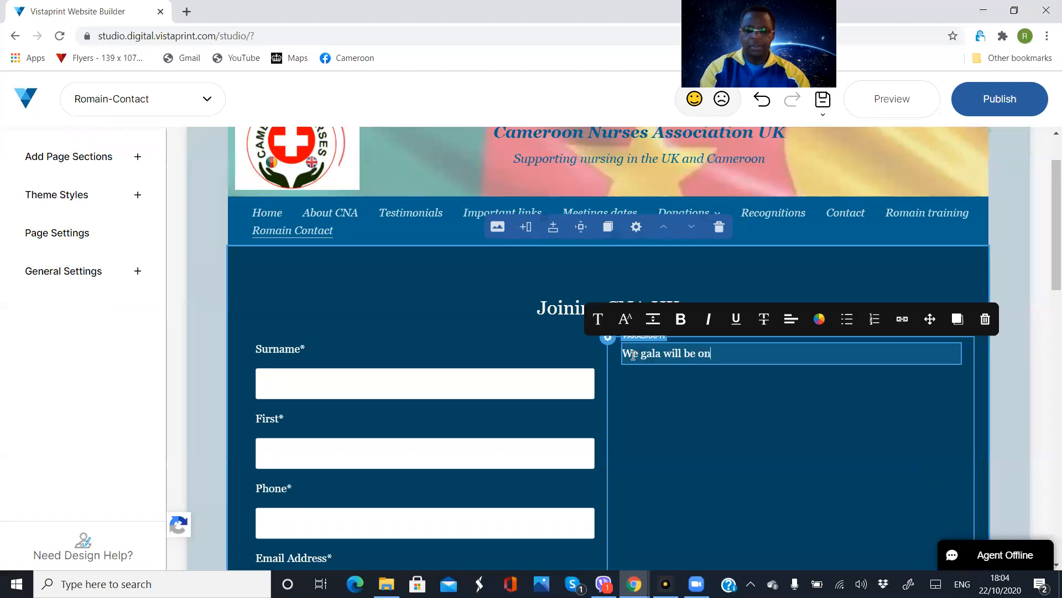
pyautogui.write(' the 29 ')
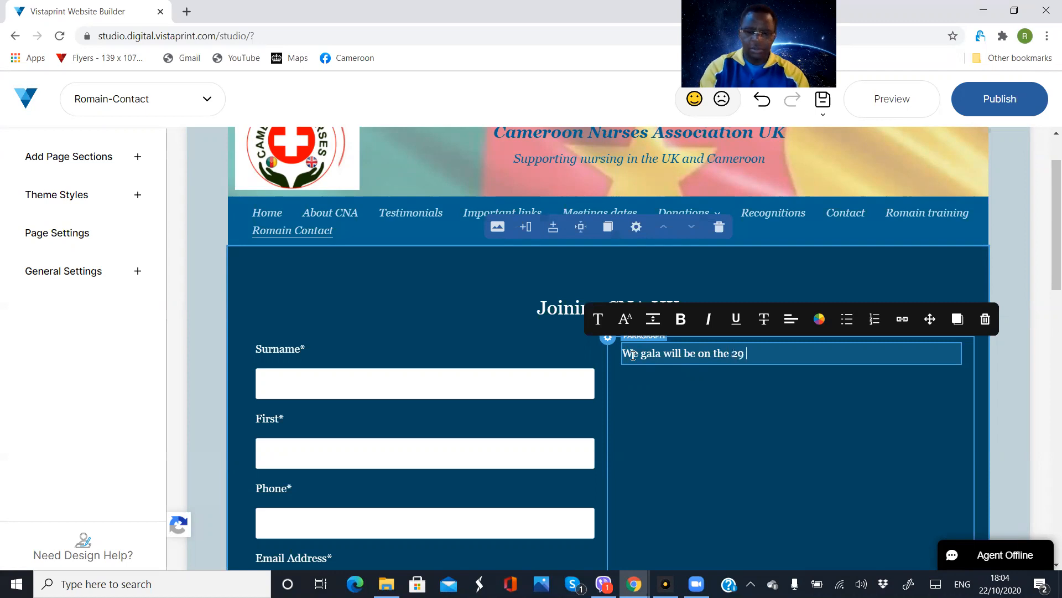
pyautogui.write('oc')
pyautogui.press('BackSpace')
pyautogui.press('BackSpace')
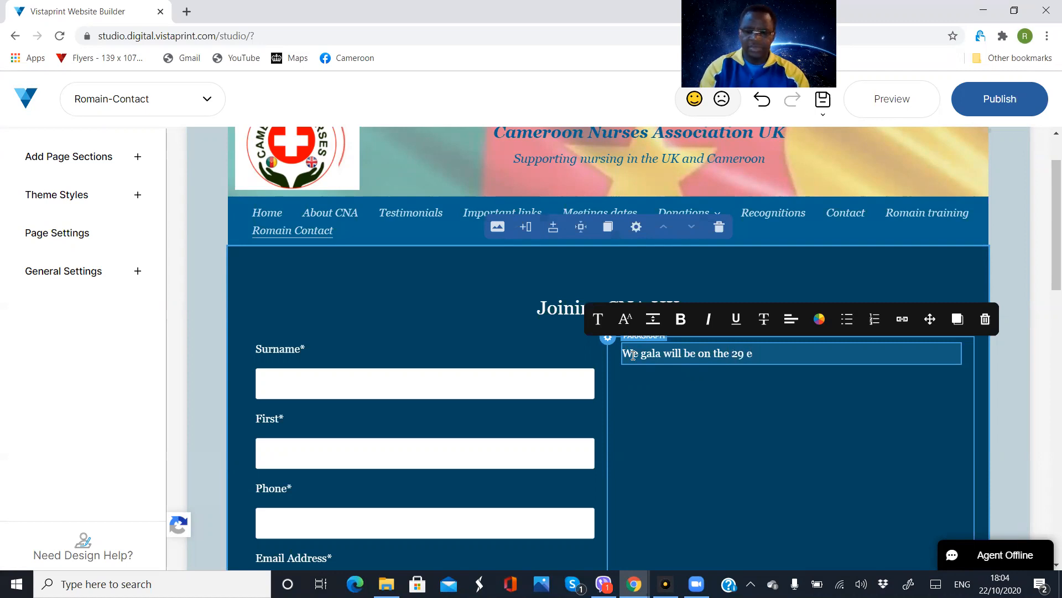
pyautogui.write('h')
pyautogui.press('BackSpace')
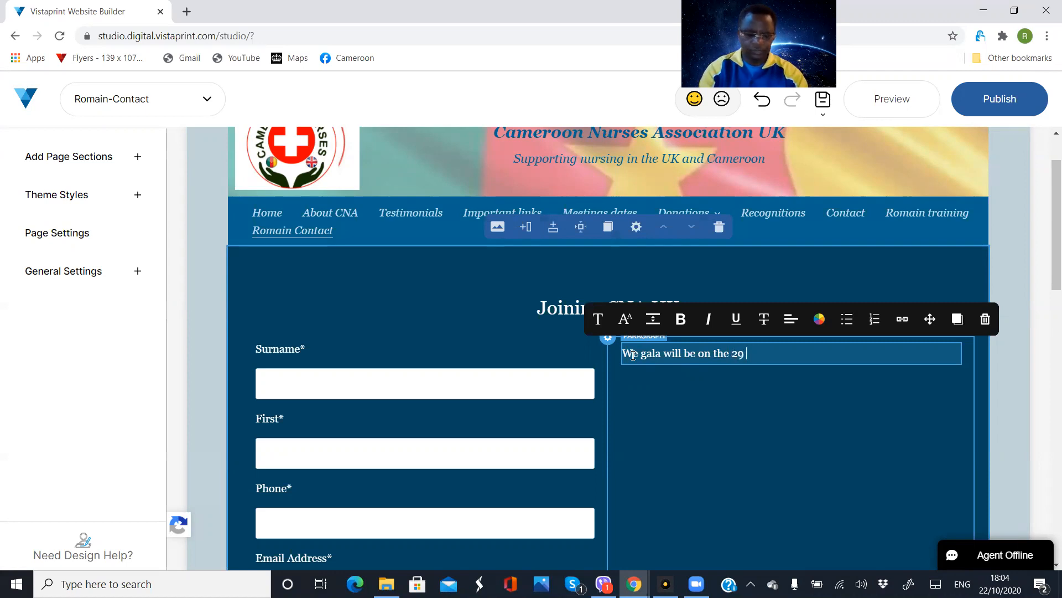
pyautogui.write('december ')
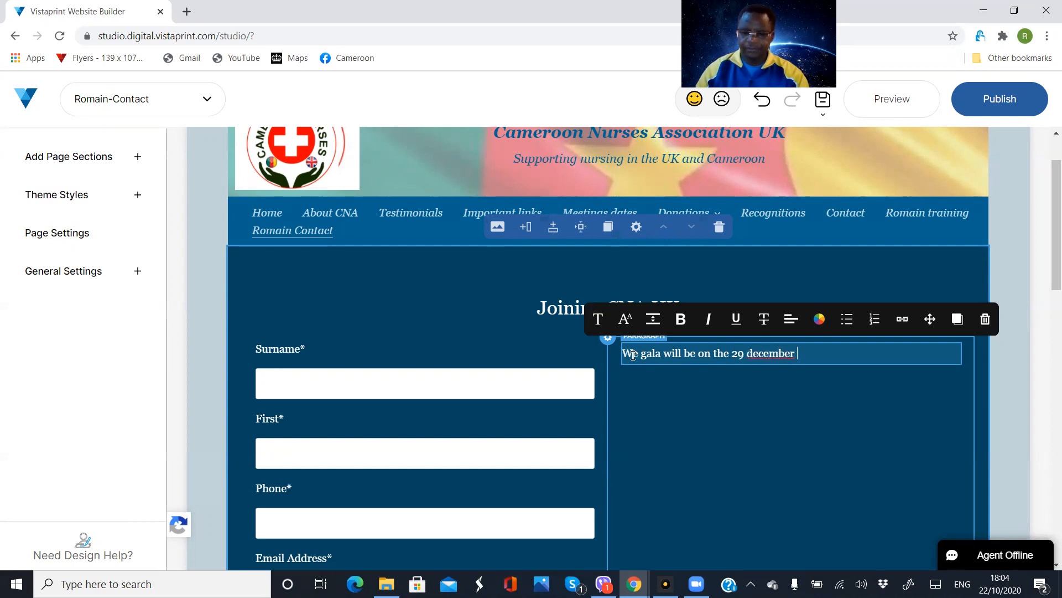
pyautogui.write('2020 at')
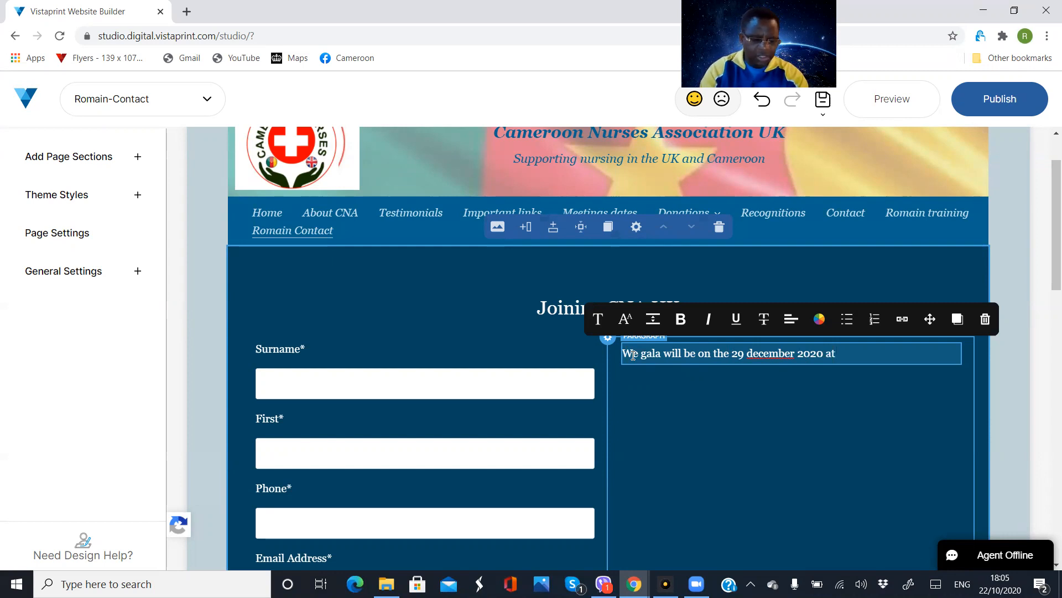
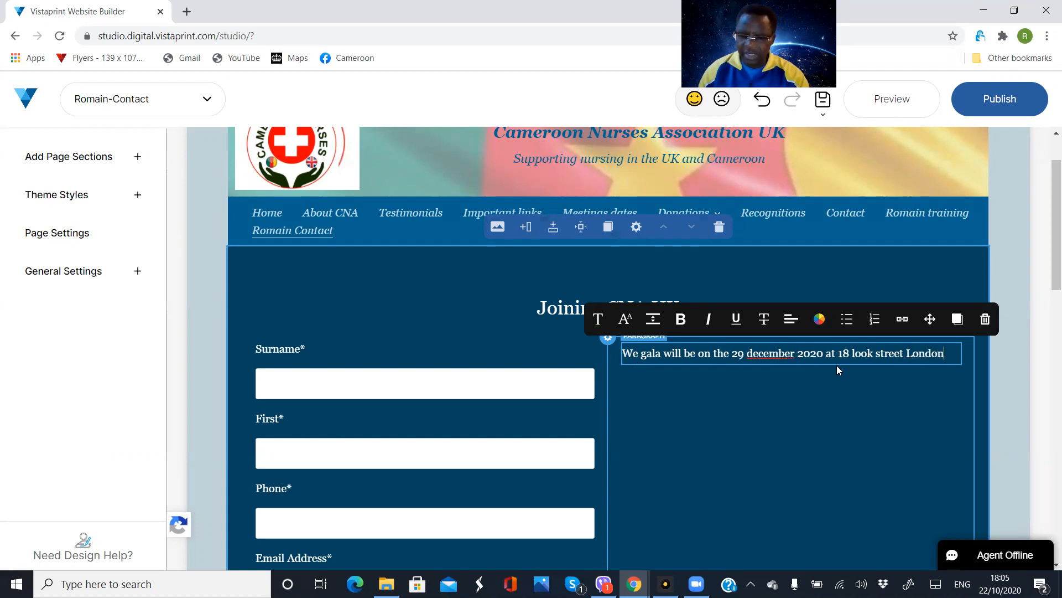
# Capitalise the first letter of the street name in the gala venue's address
pyautogui.tripleClick(855, 354)
pyautogui.click(856, 354)
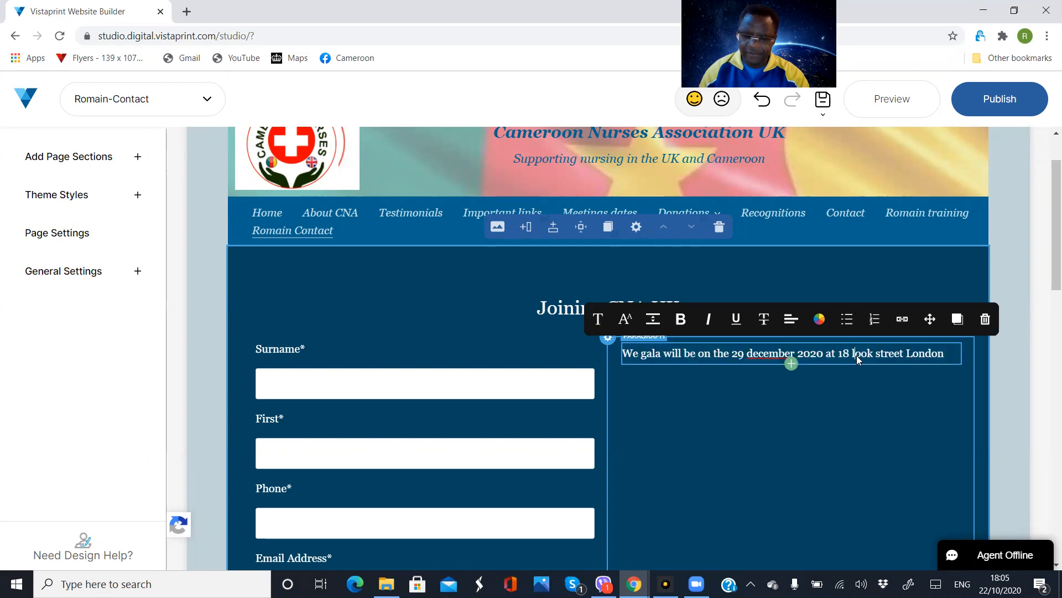
pyautogui.press('BackSpace')
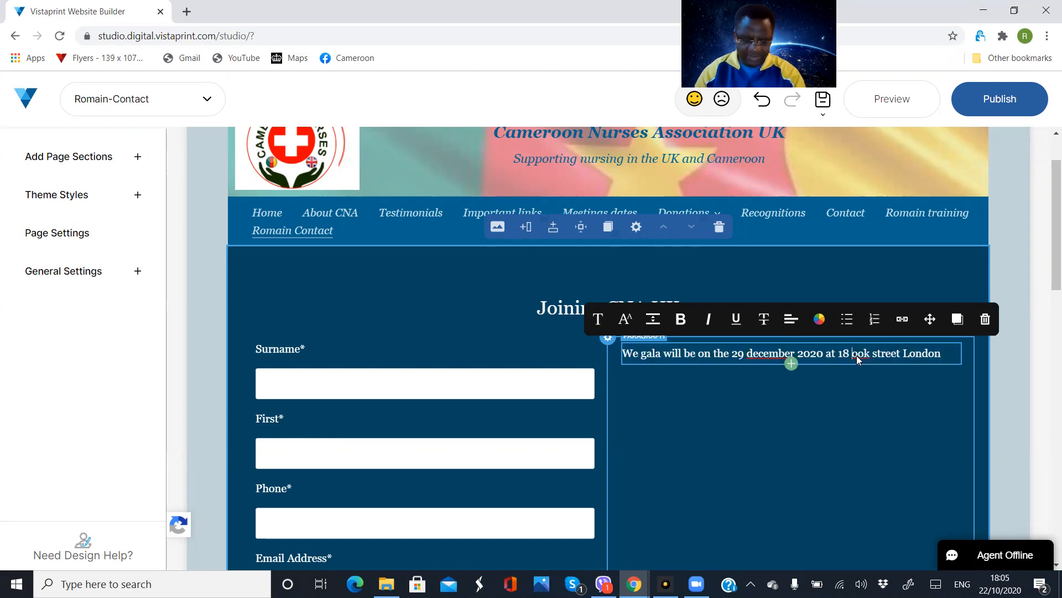
pyautogui.write('L')
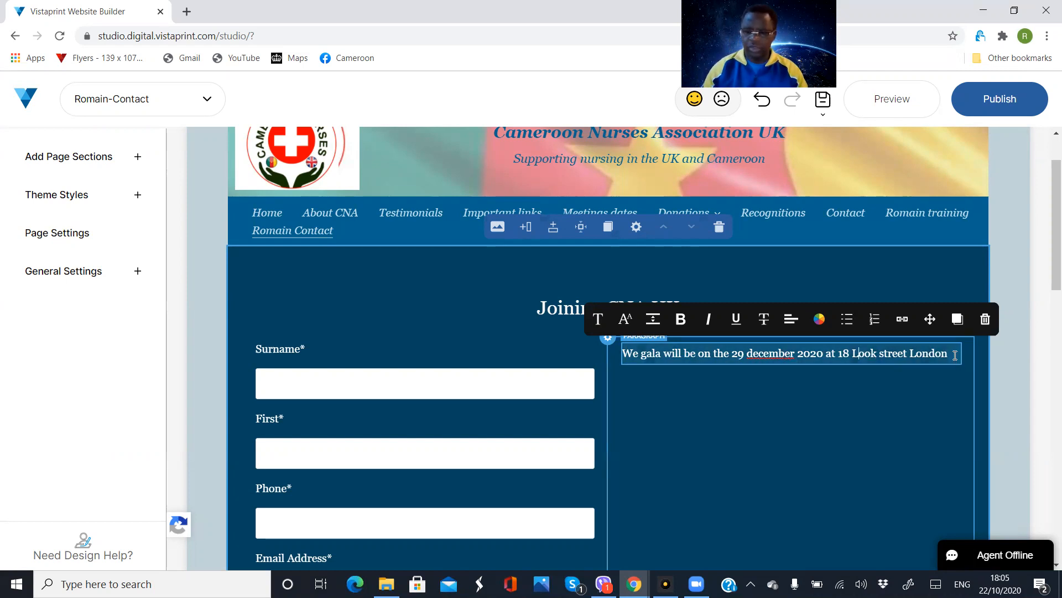
# Add a new line below the gala sentence reading "If you need help completing this application form"
pyautogui.press('Return')
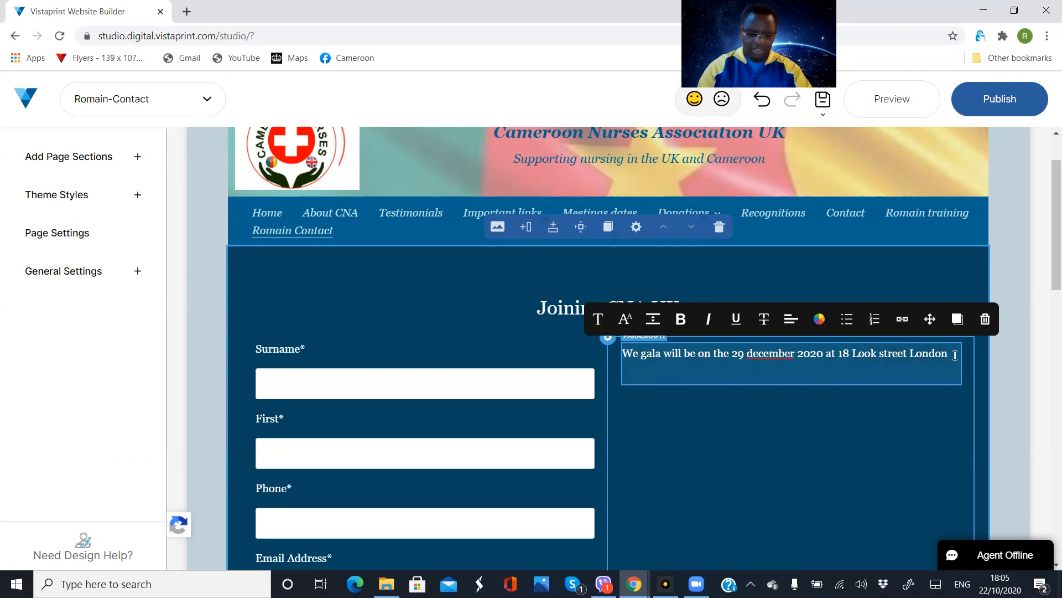
pyautogui.write('I')
pyautogui.write('f you ')
pyautogui.write('need ')
pyautogui.write('jel')
pyautogui.press('BackSpace')
pyautogui.press('BackSpace')
pyautogui.press('BackSpace')
pyautogui.write('help completing hti')
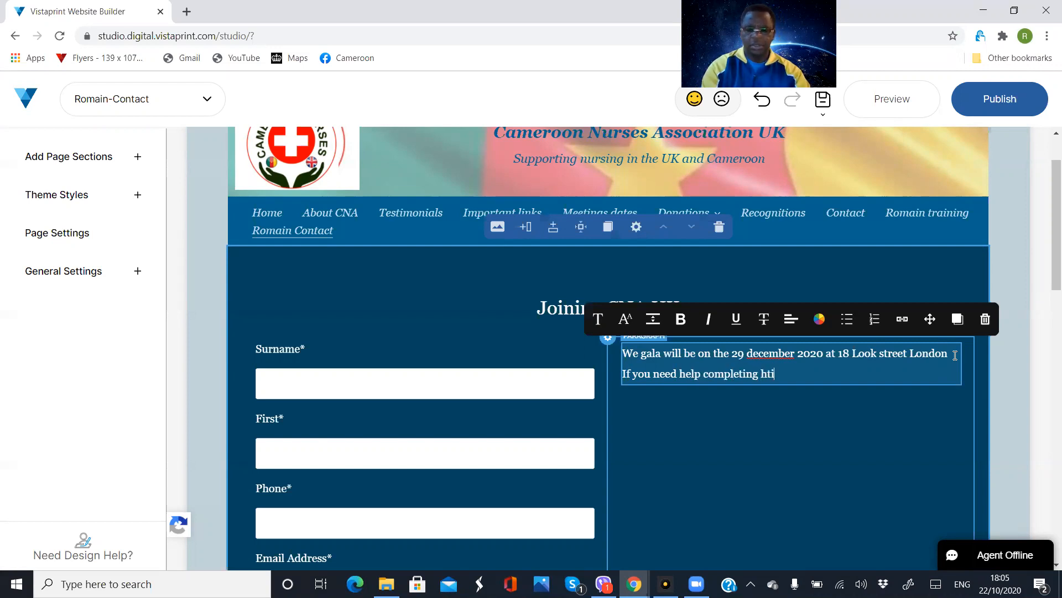
pyautogui.press('BackSpace')
pyautogui.press('BackSpace')
pyautogui.press('BackSpace')
pyautogui.write('tjis')
pyautogui.press('BackSpace')
pyautogui.press('BackSpace')
pyautogui.press('BackSpace')
pyautogui.write('his ')
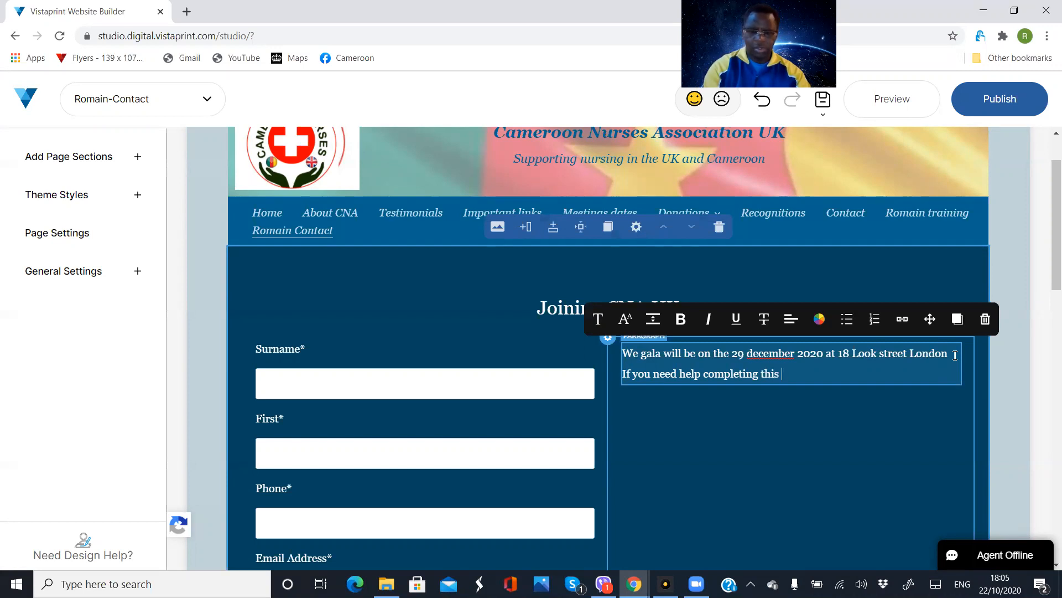
pyautogui.write('application from')
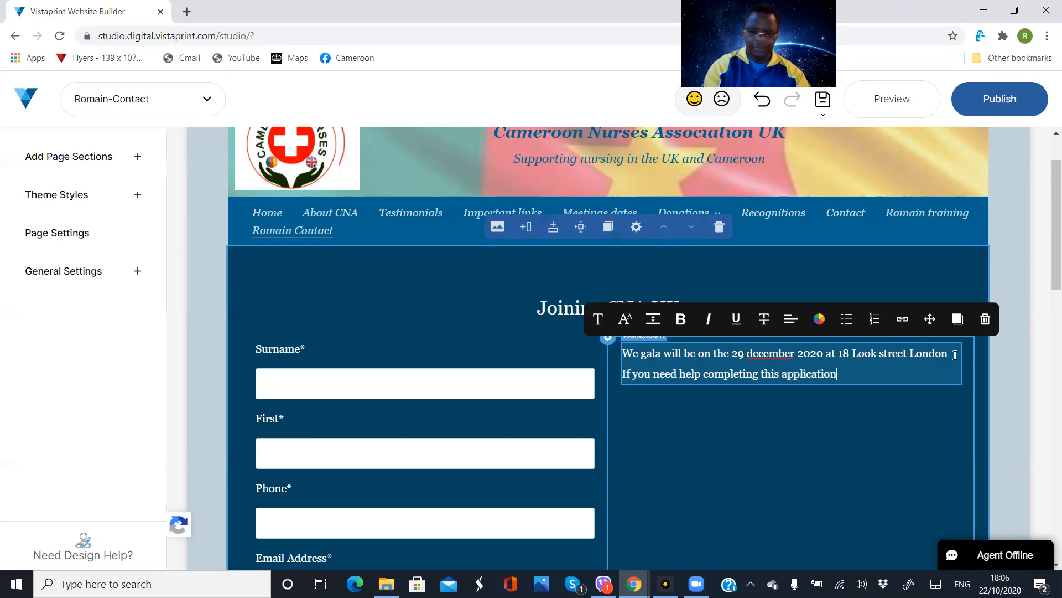
pyautogui.press('BackSpace')
pyautogui.press('BackSpace')
pyautogui.press('BackSpace')
pyautogui.write('orm')
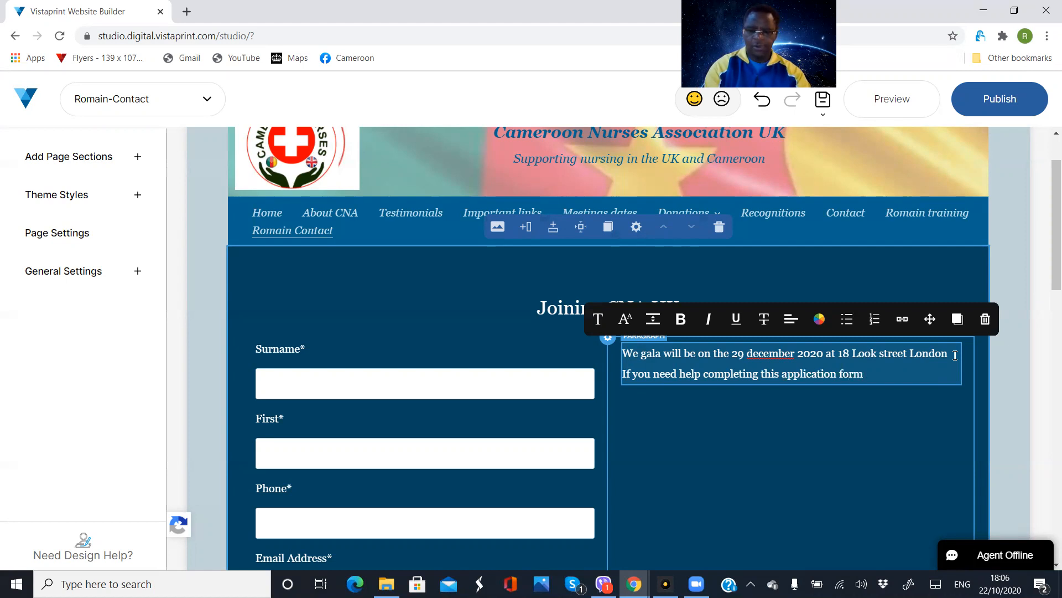
# Continue the help sentence below the gala details with ", please ring the CNA help line on" and the help line's phone number
pyautogui.write(', ple')
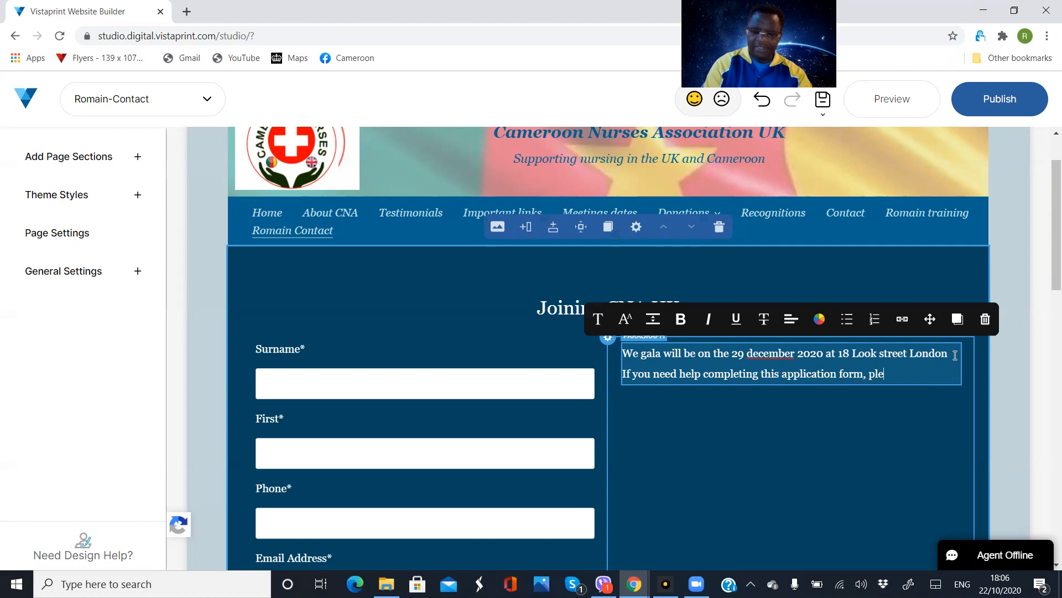
pyautogui.write('ase ring the ')
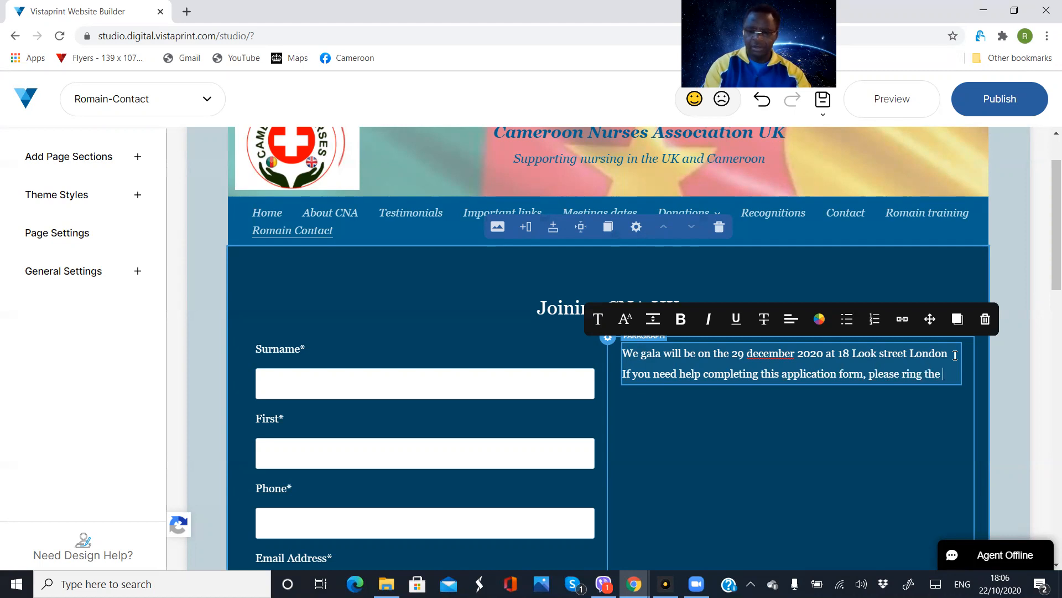
pyautogui.write('CNA')
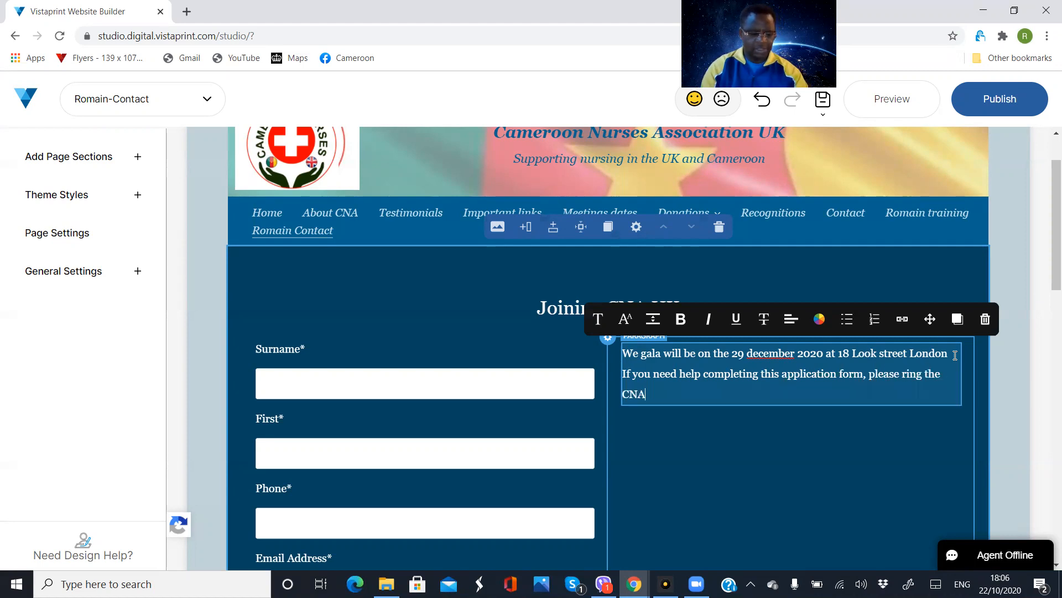
pyautogui.write(' h')
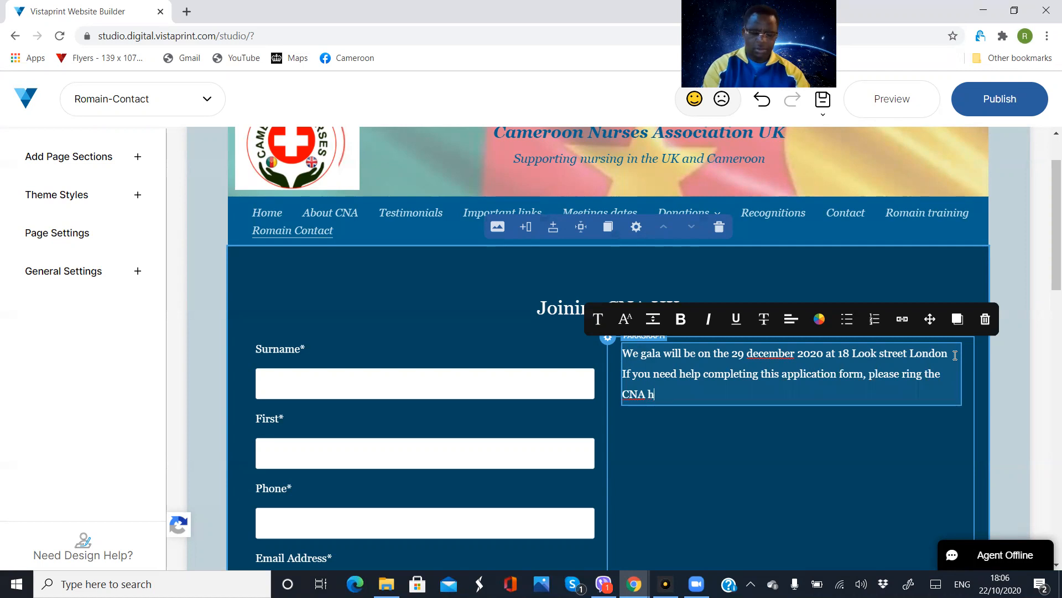
pyautogui.write('elp line o')
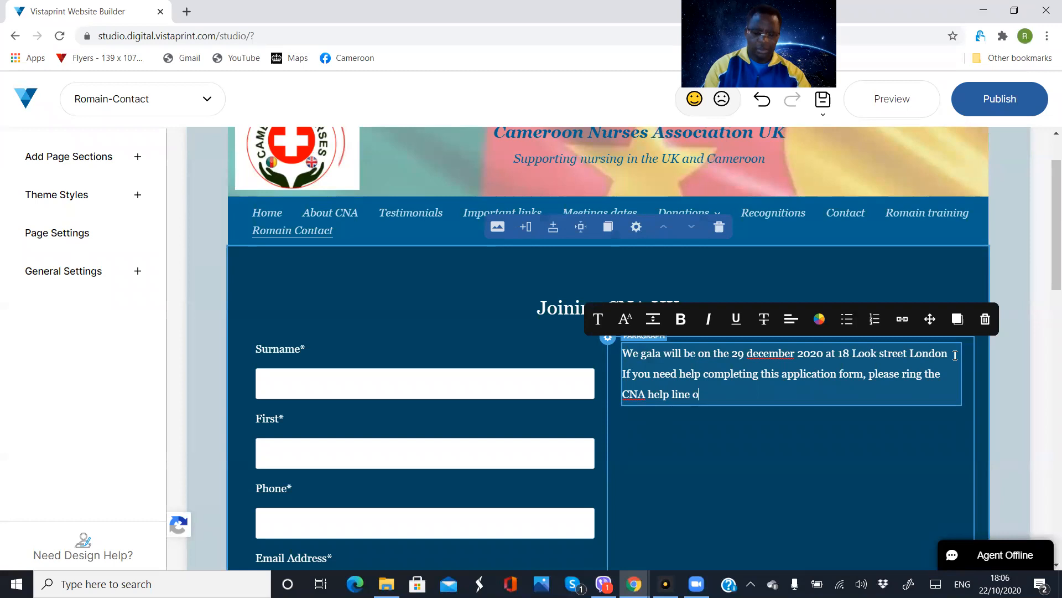
pyautogui.write('n2222')
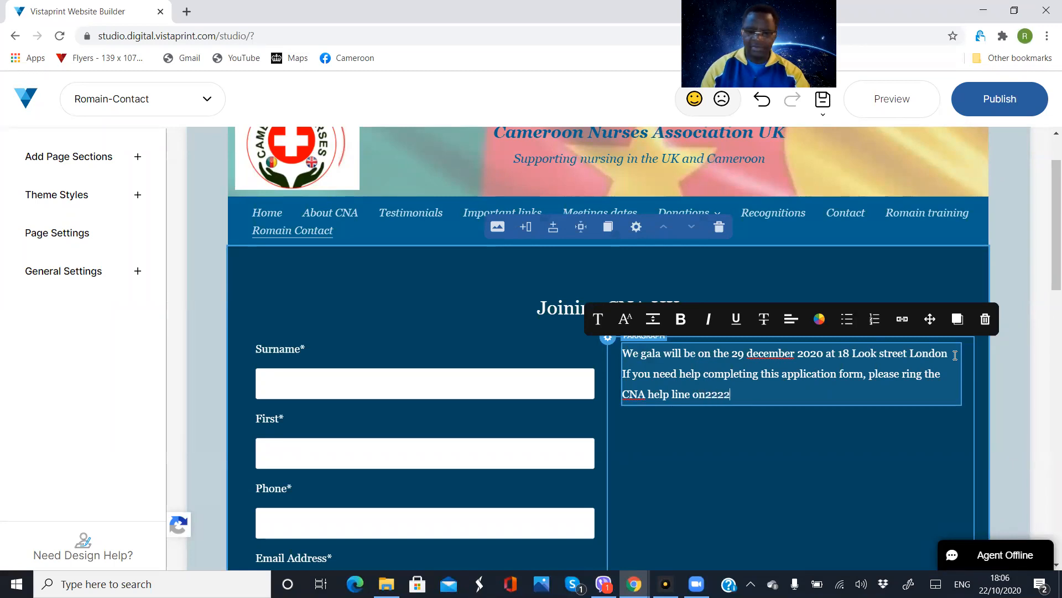
pyautogui.write('22222. or')
# Extend the help text after the phone number with "or send an email to"
pyautogui.press('BackSpace')
pyautogui.press('BackSpace')
pyautogui.write('or sent')
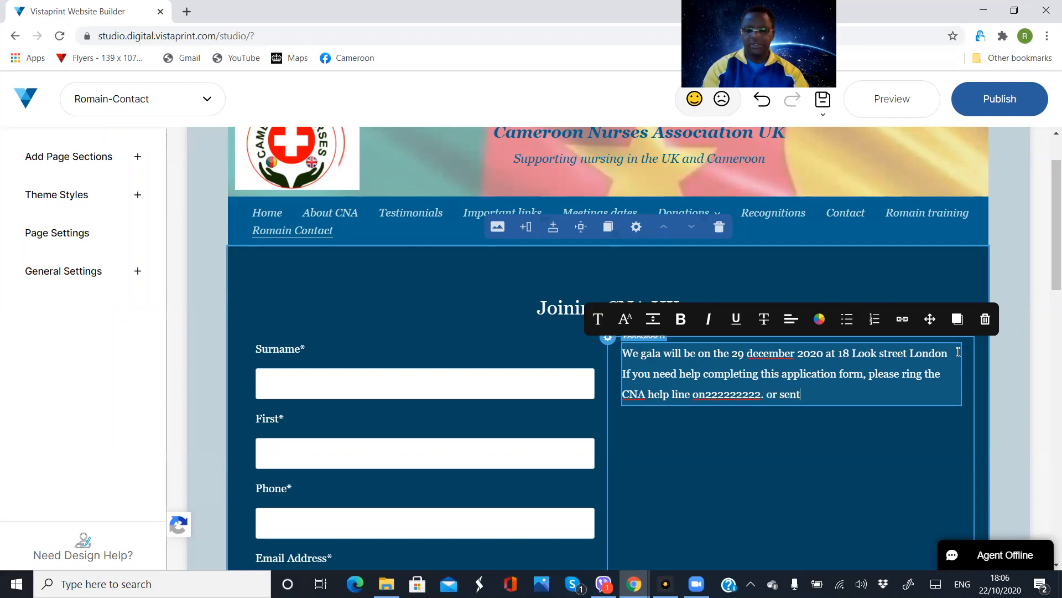
pyautogui.press('BackSpace')
pyautogui.press('BackSpace')
pyautogui.write('d en')
pyautogui.press('BackSpace')
pyautogui.press('BackSpace')
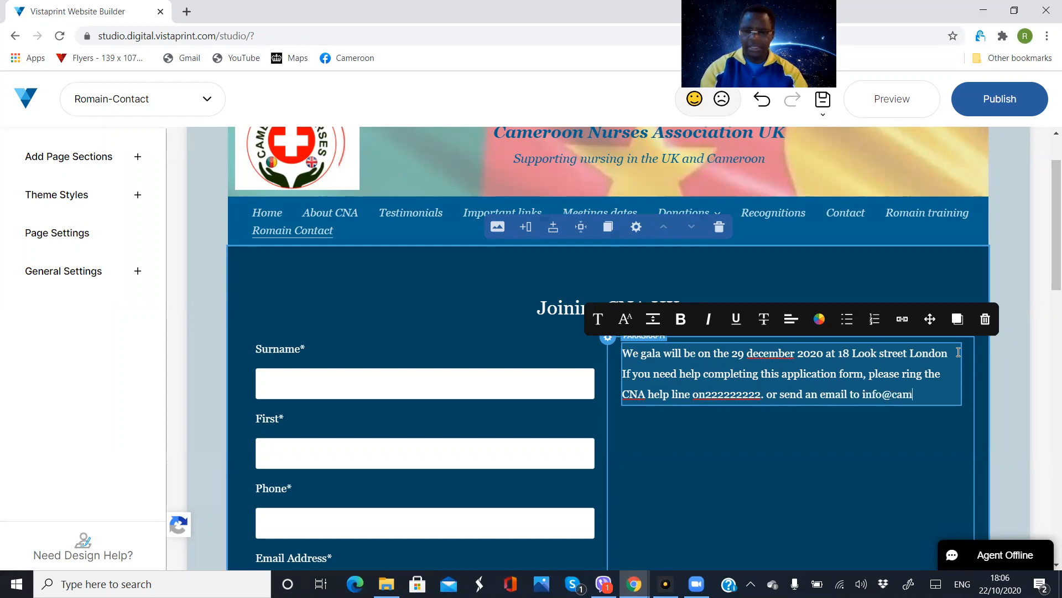
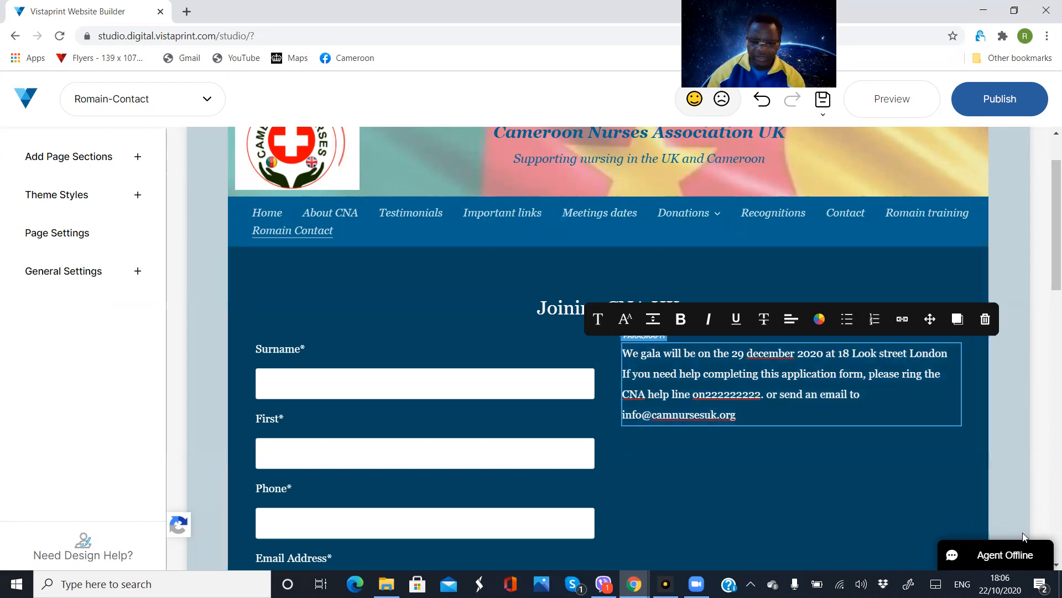
# Finish the help text with the association's contact email address
pyautogui.click(724, 500)
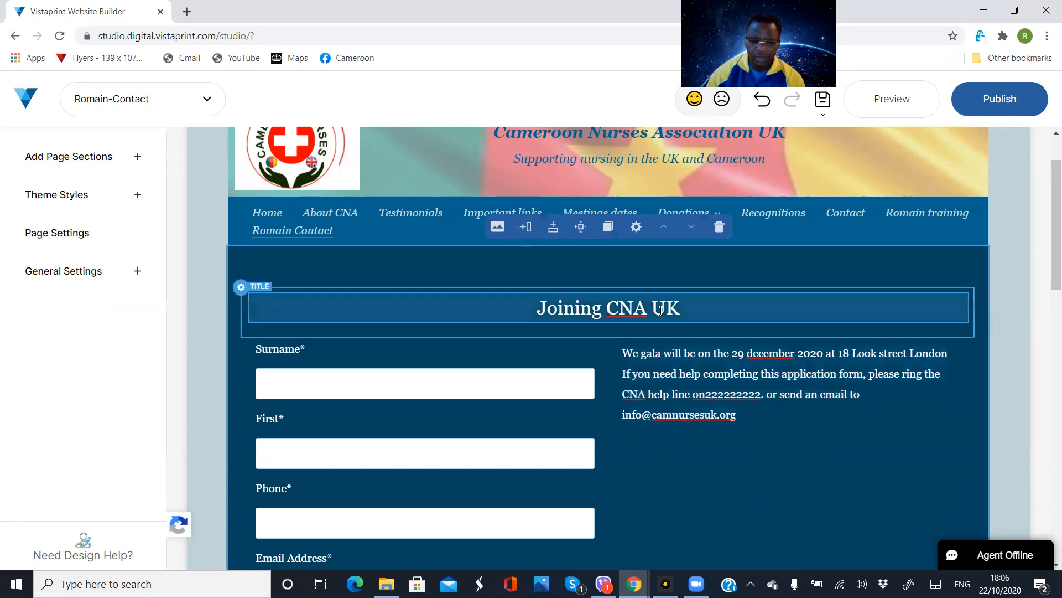
# Replace the word "Joining" in the form section's title so that it reads "2020 Gala CNA UK"
pyautogui.click(602, 310)
pyautogui.press('BackSpace')
pyautogui.press('BackSpace')
pyautogui.press('BackSpace')
pyautogui.press('BackSpace')
pyautogui.press('BackSpace')
pyautogui.press('BackSpace')
pyautogui.press('BackSpace')
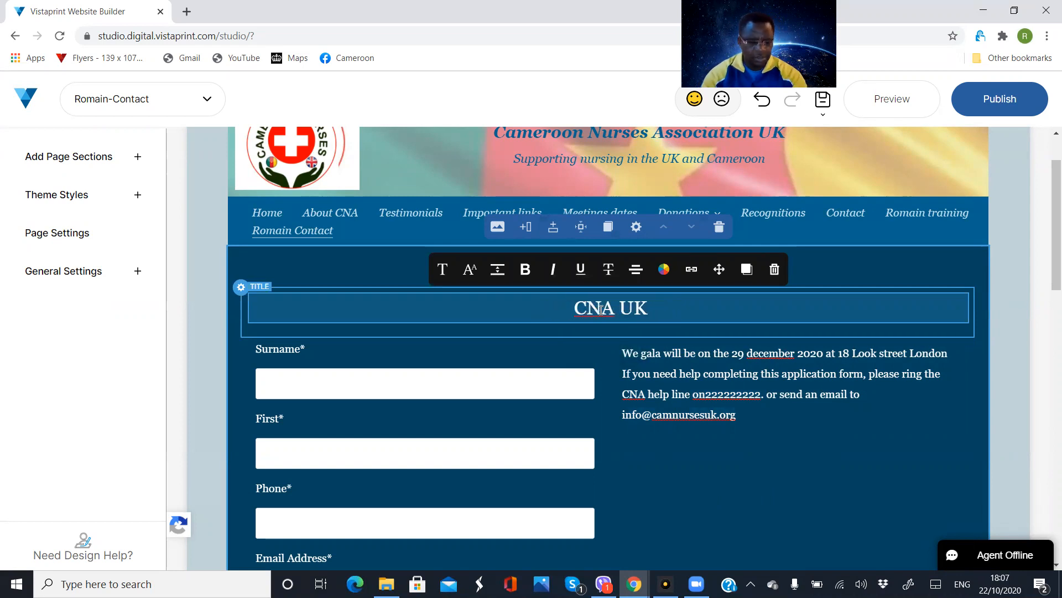
pyautogui.write('2002')
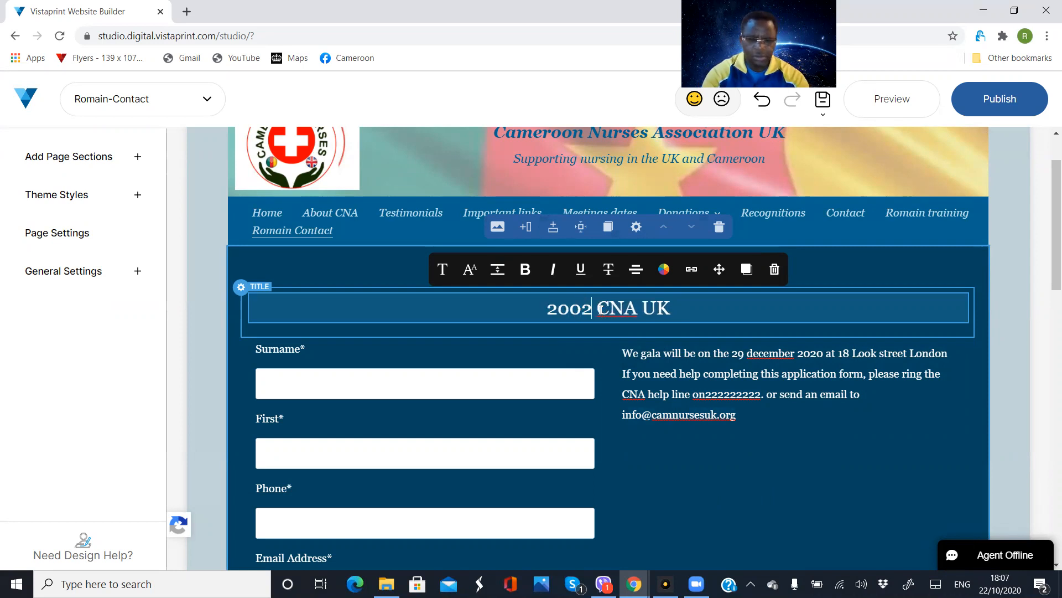
pyautogui.press('BackSpace')
pyautogui.press('BackSpace')
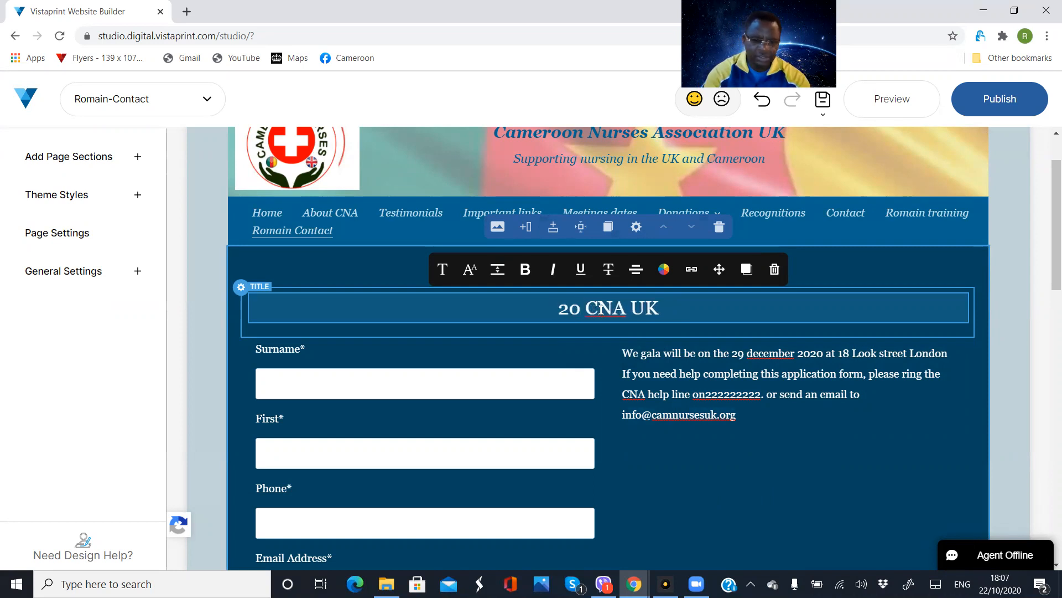
pyautogui.write('20')
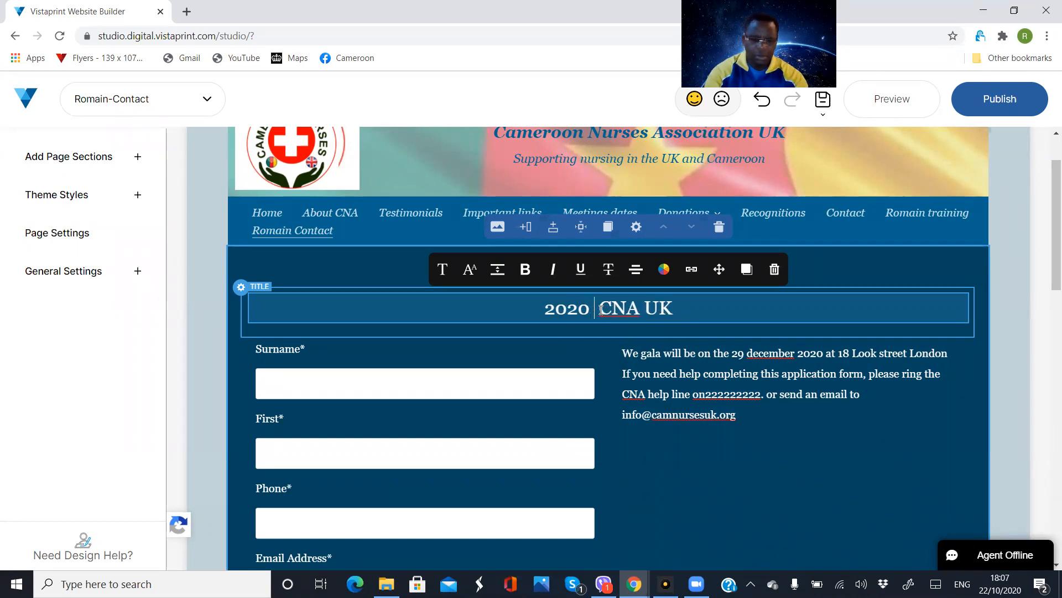
pyautogui.write(' G')
pyautogui.write('la')
pyautogui.press('BackSpace')
pyautogui.press('BackSpace')
pyautogui.write('ala')
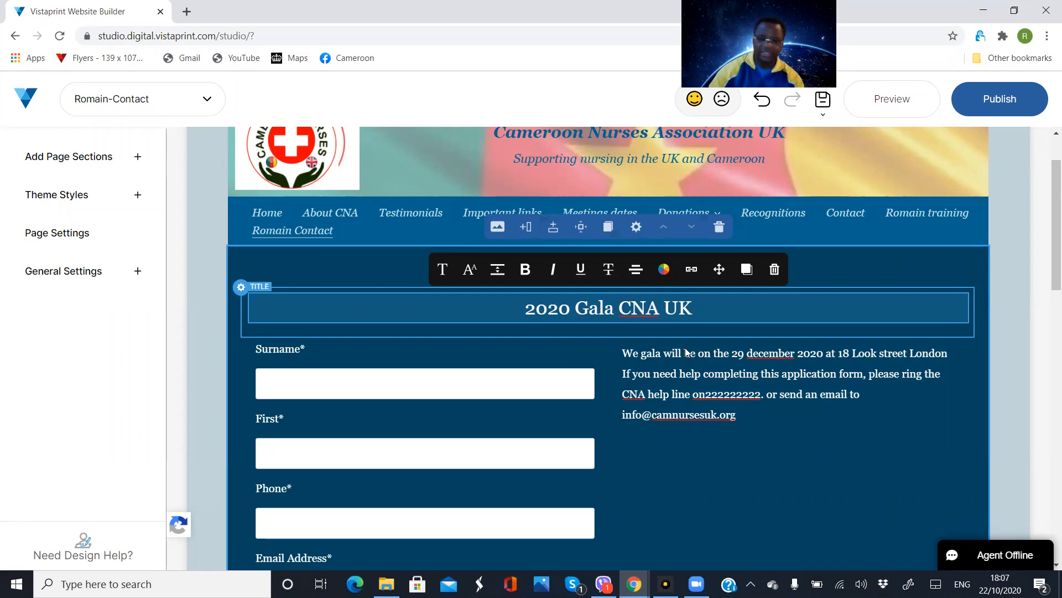
# Correct the spelling of "december" in the gala sentence to the suggested "December"
pyautogui.click(766, 359)
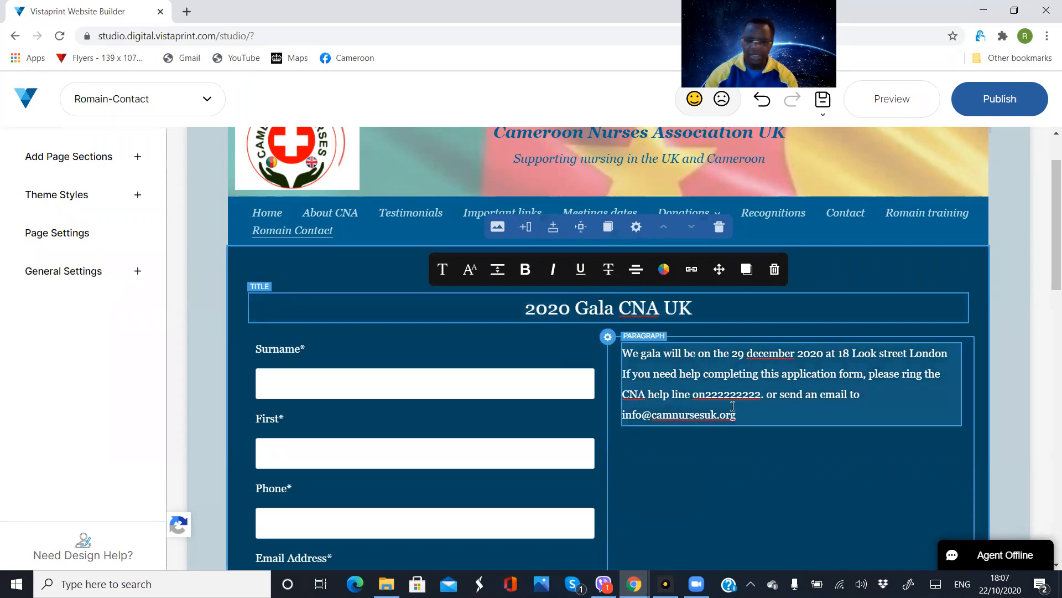
pyautogui.rightClick(766, 358)
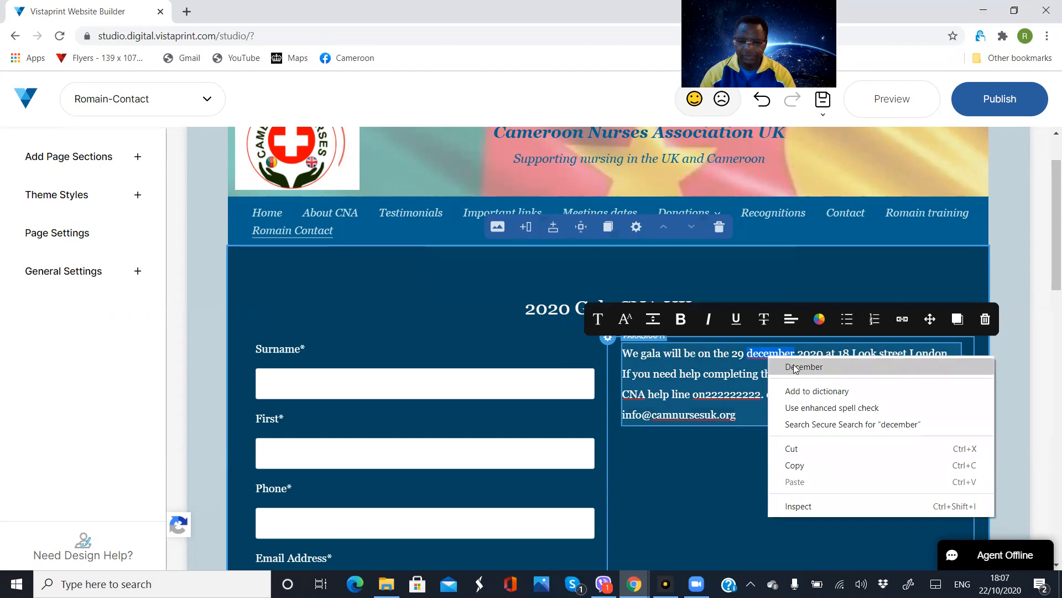
pyautogui.click(794, 366)
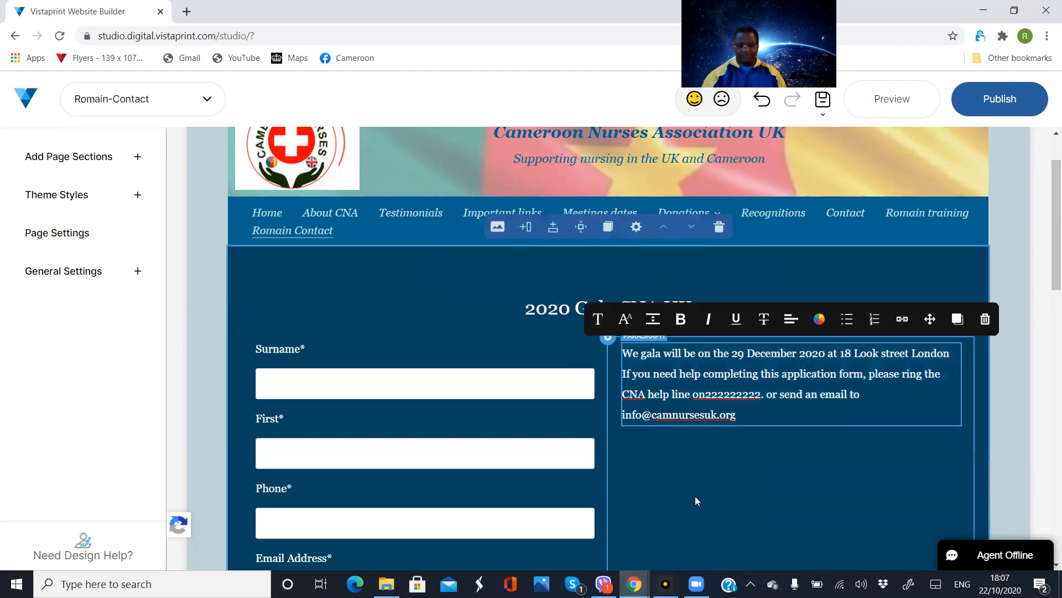
# Look over the form's fields and ticket options, and open the site's save history
pyautogui.scroll(-8, 695, 496)
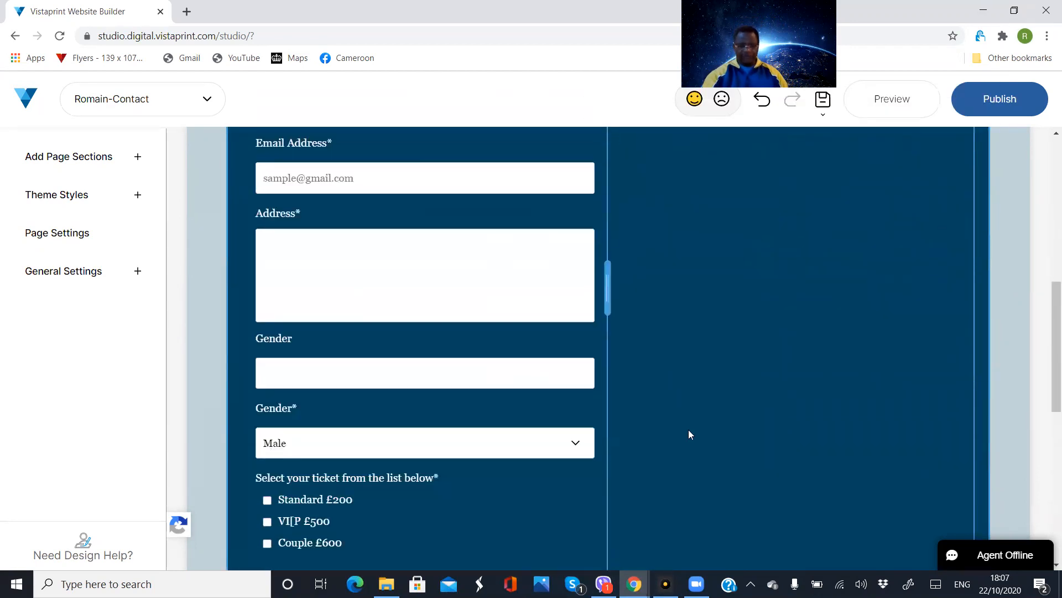
pyautogui.scroll(-4, 689, 429)
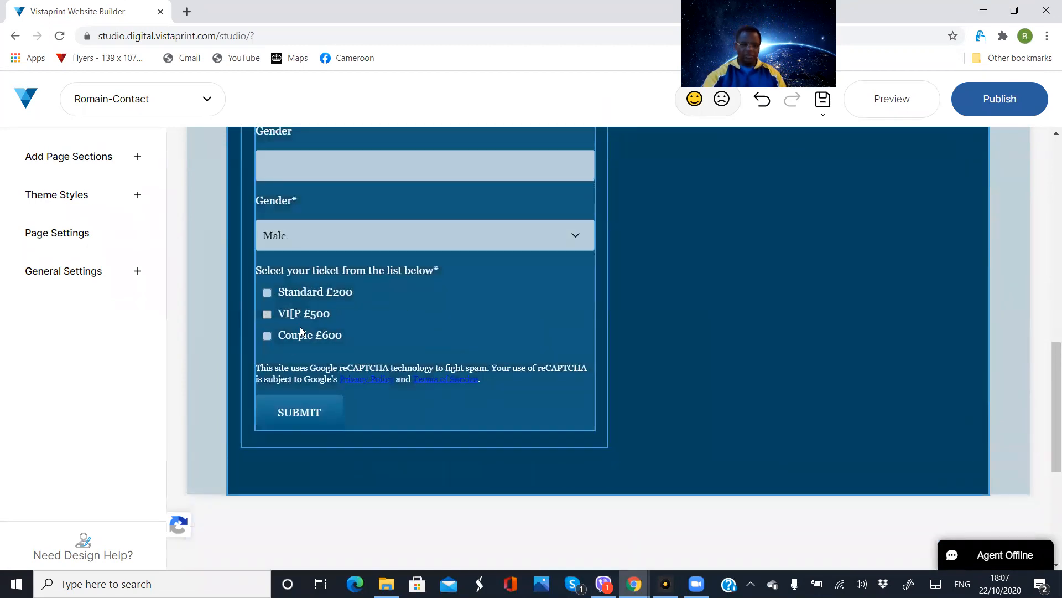
pyautogui.scroll(1, 363, 332)
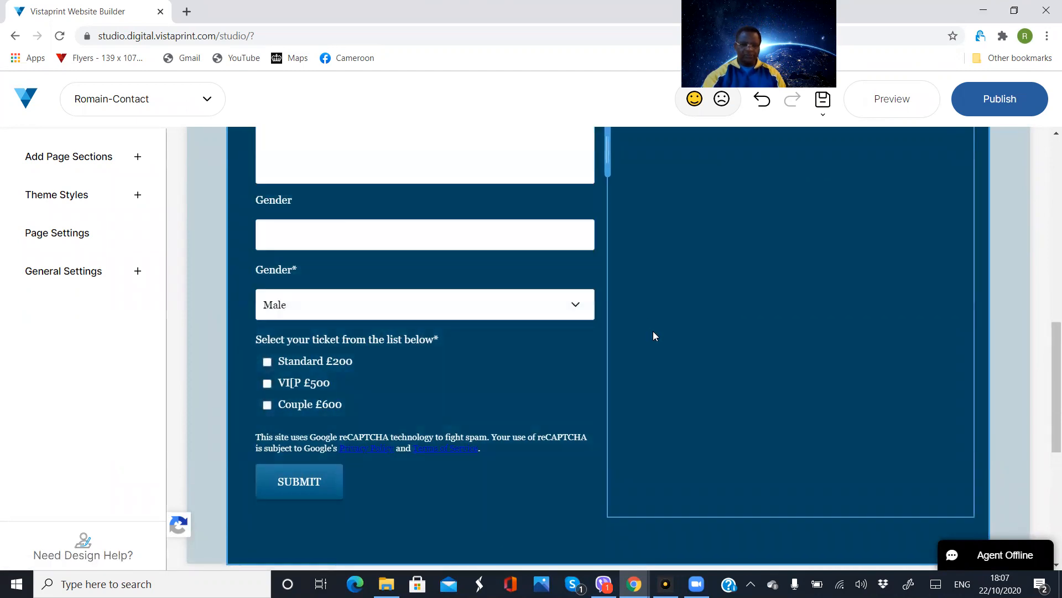
pyautogui.scroll(2, 654, 336)
pyautogui.scroll(6, 653, 335)
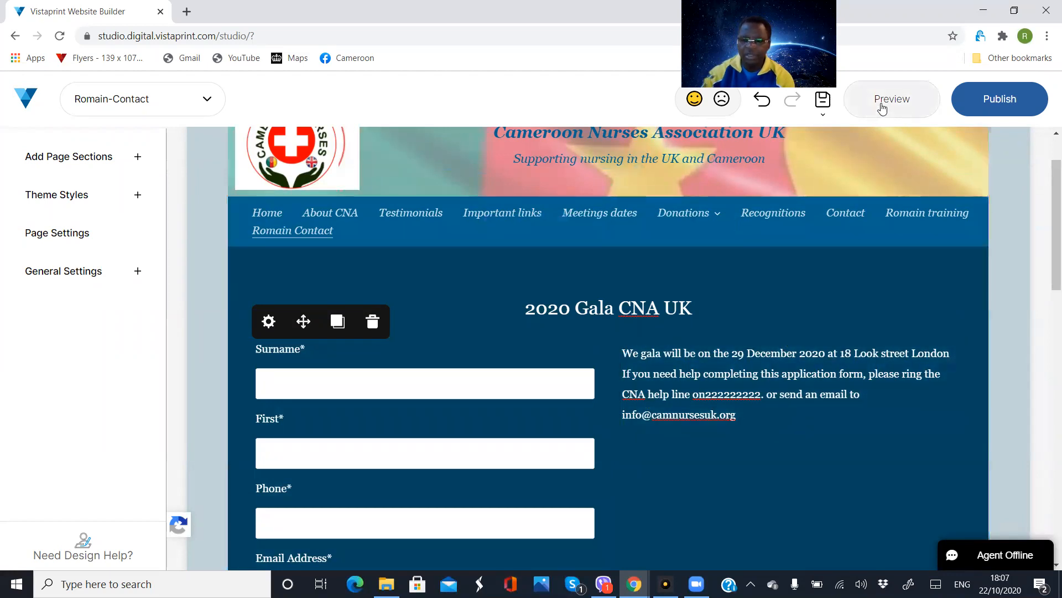
pyautogui.click(821, 109)
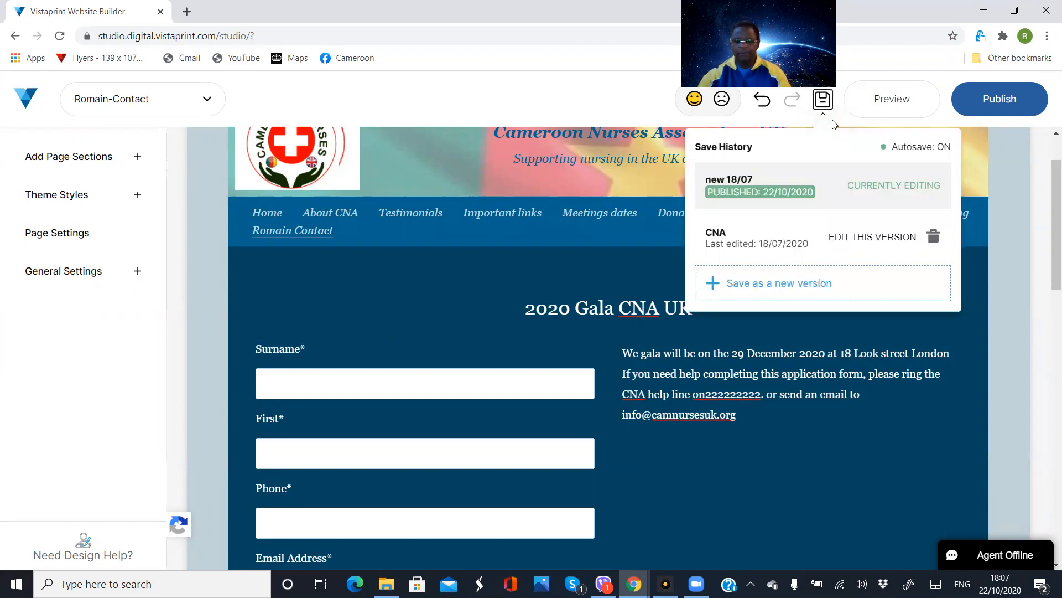
# Preview the contact page and examine its title, help text and form down to the submit button
pyautogui.click(885, 103)
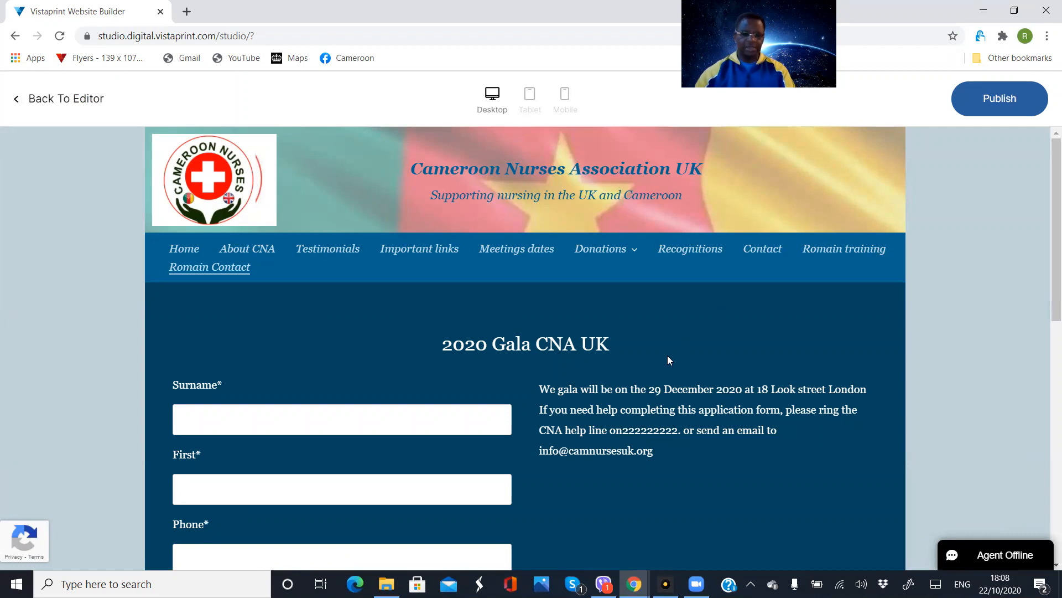
pyautogui.scroll(-4, 596, 423)
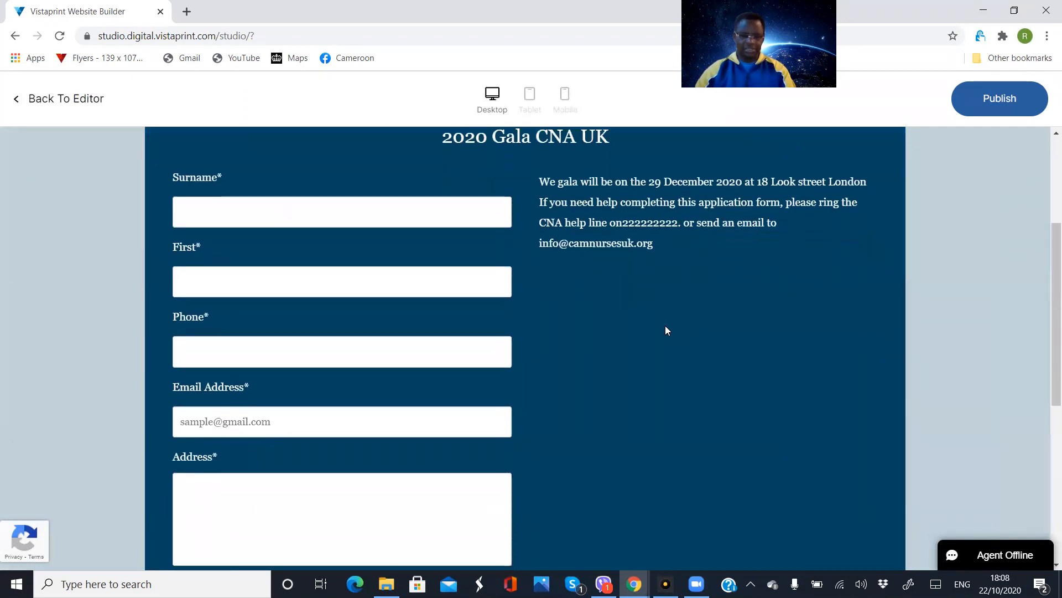
pyautogui.scroll(-7, 667, 327)
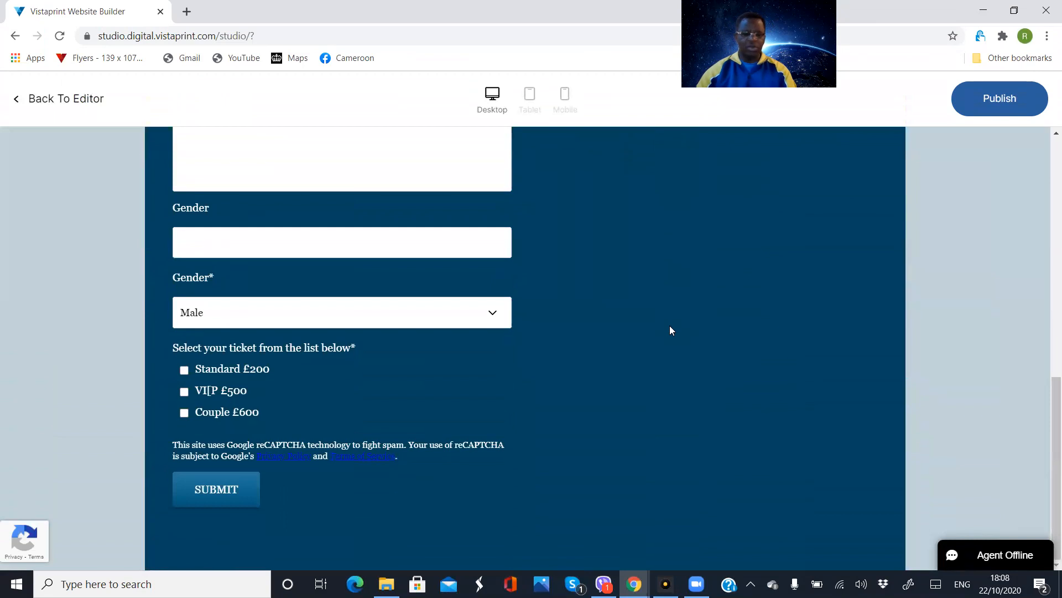
pyautogui.scroll(12, 670, 325)
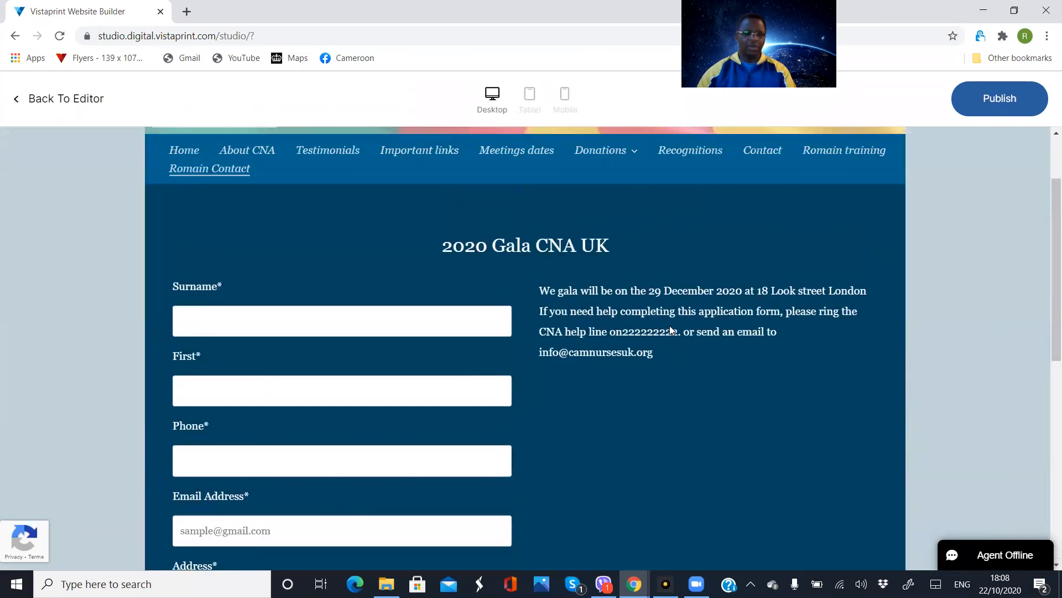
# Fill in the previewed form's surname, first name, phone, email and address from a saved autofill entry
pyautogui.click(220, 321)
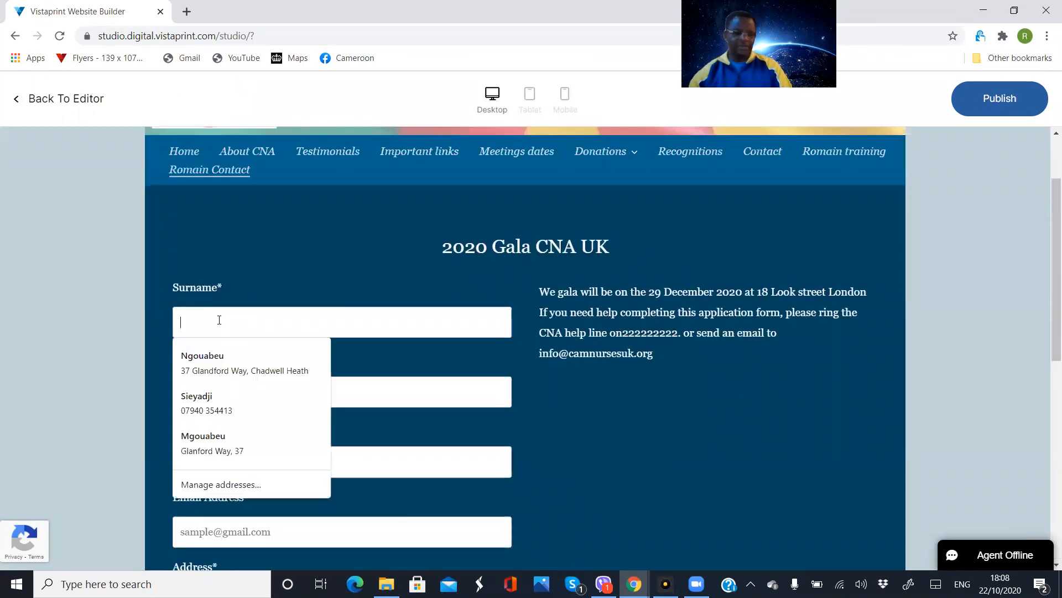
pyautogui.click(215, 369)
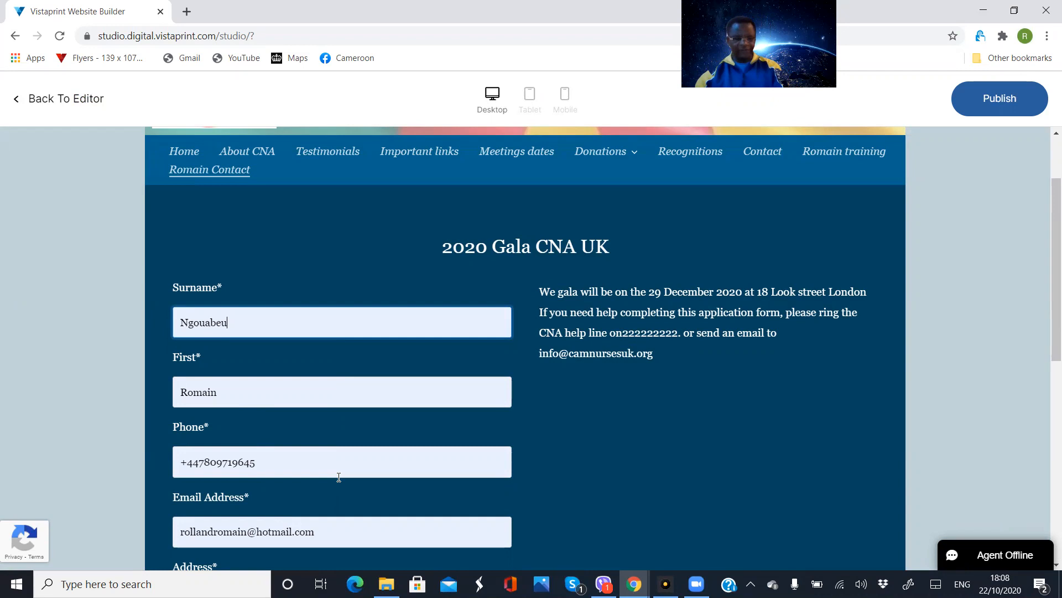
pyautogui.scroll(-3, 589, 444)
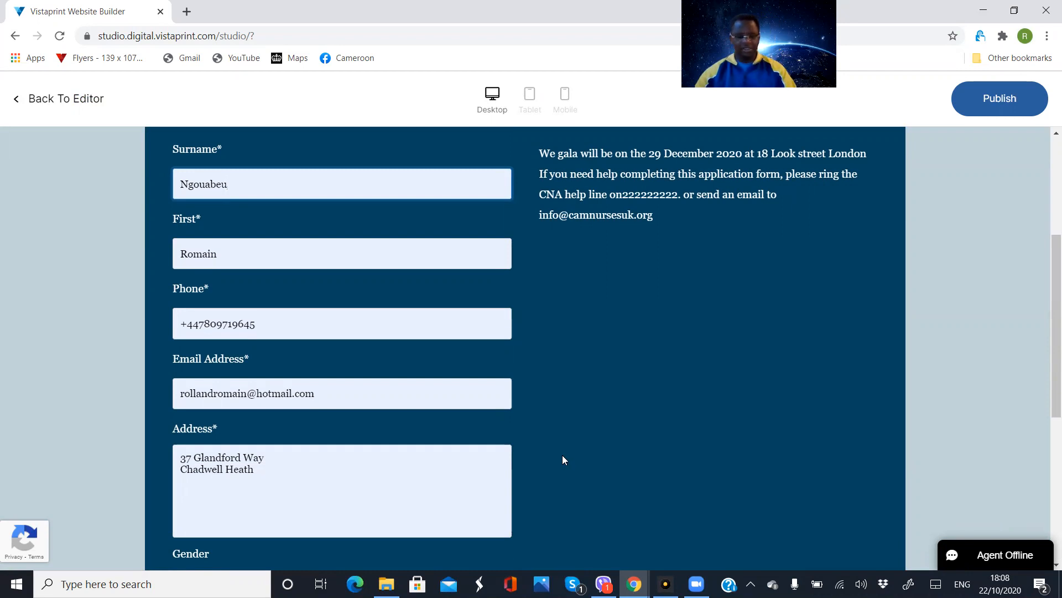
# Enter "M" in the form's Gender text field
pyautogui.scroll(-3, 615, 420)
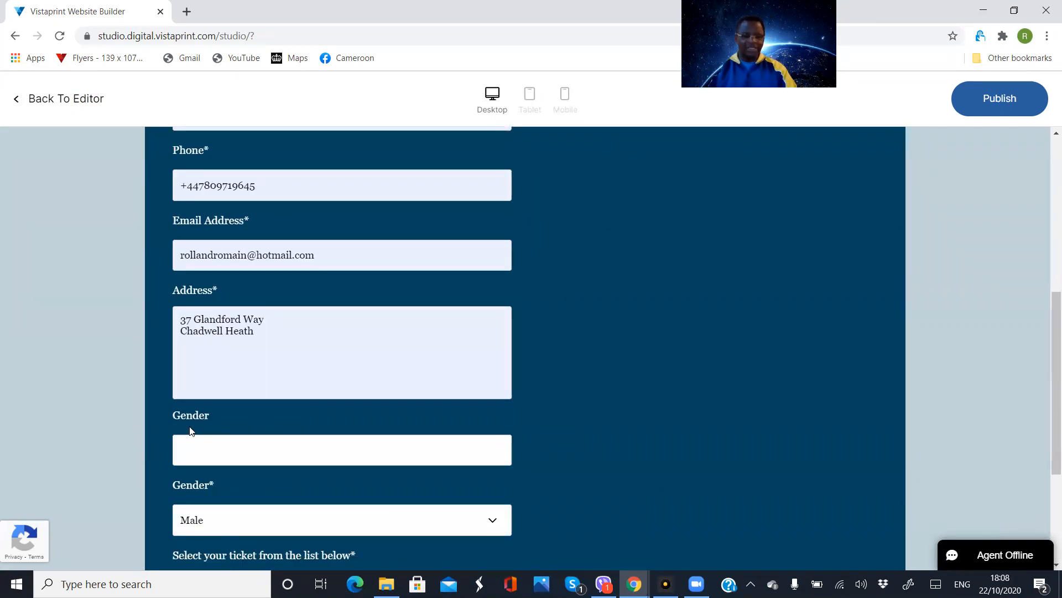
pyautogui.click(193, 441)
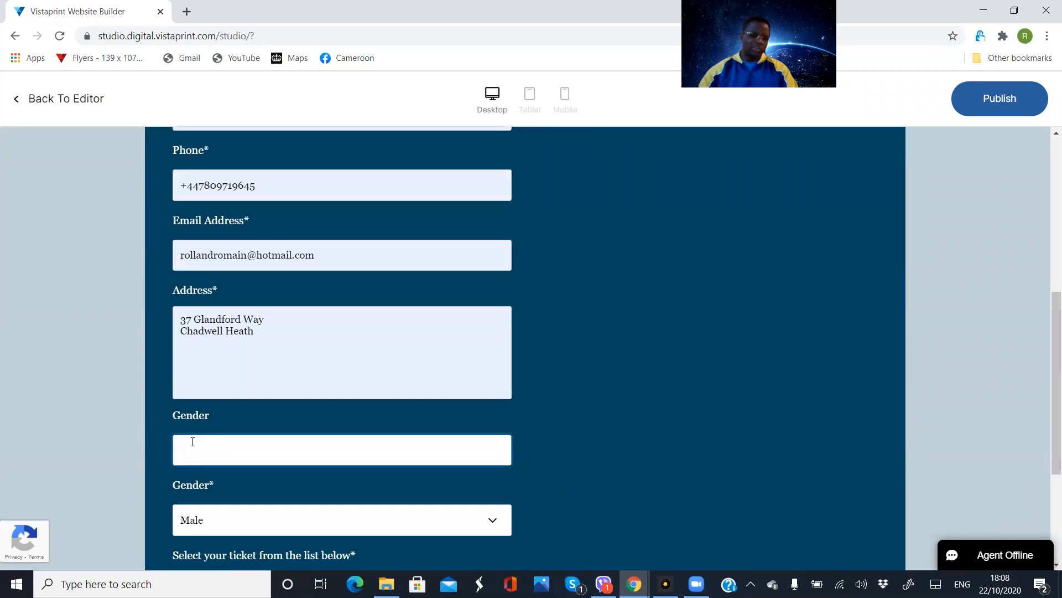
pyautogui.write('M')
pyautogui.click(805, 503)
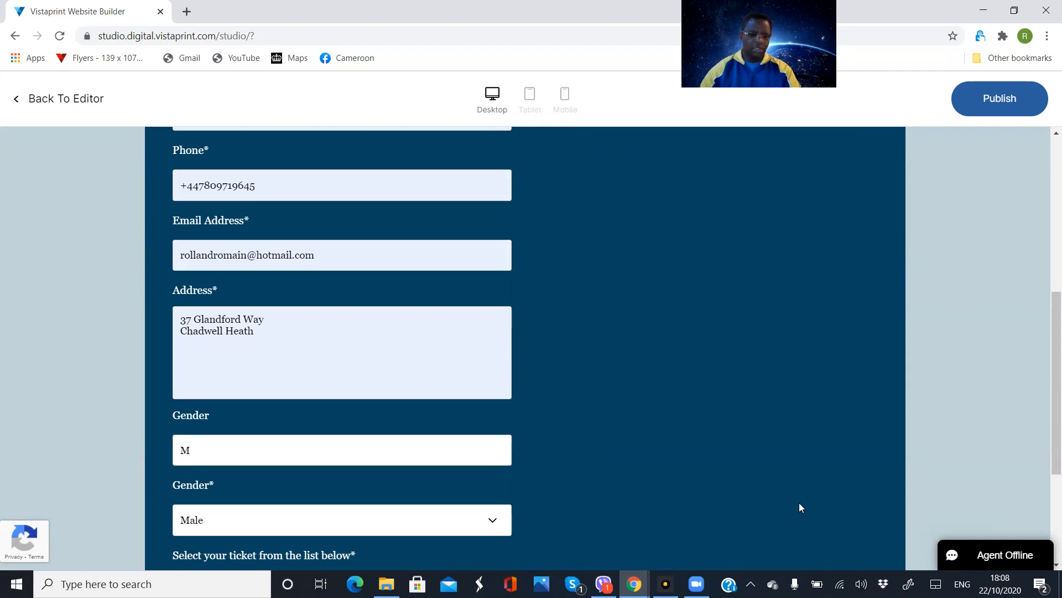
# Clear the entry from the previewed form's optional Gender text field
pyautogui.scroll(-1, 543, 442)
pyautogui.scroll(-2, 546, 440)
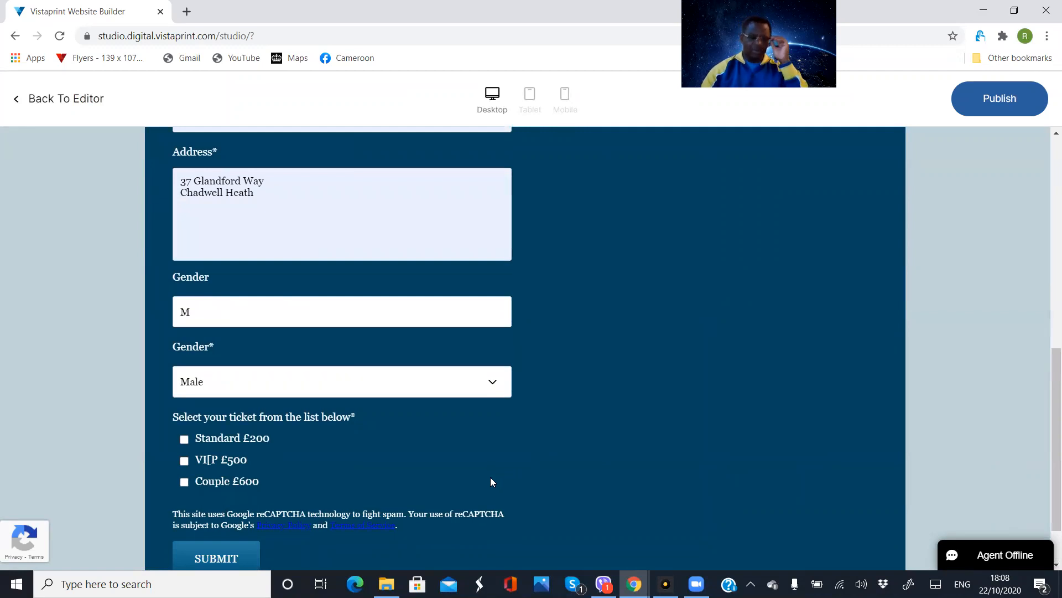
pyautogui.click(202, 312)
pyautogui.press('BackSpace')
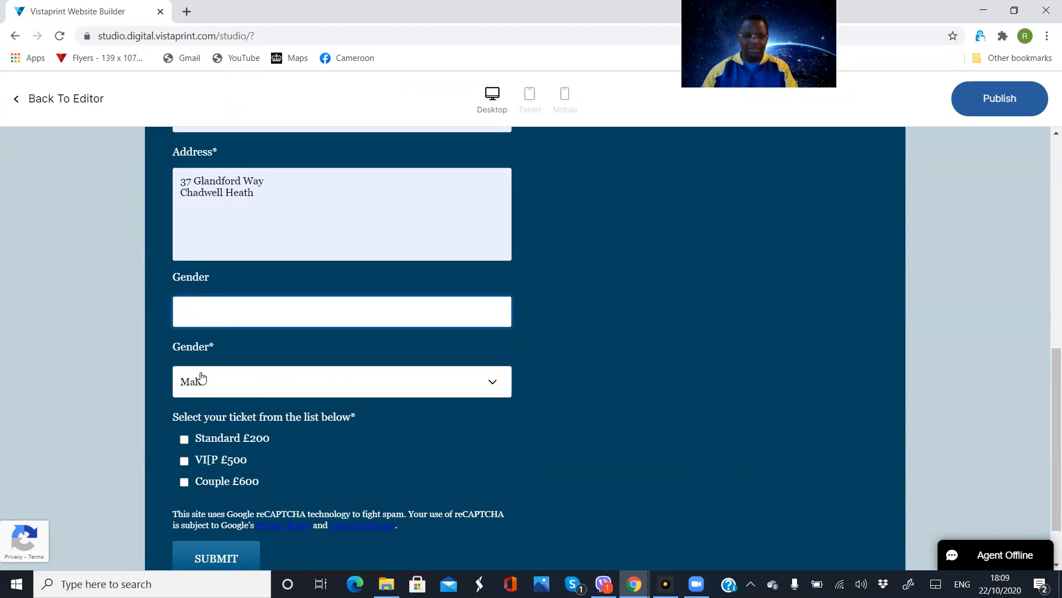
# Test the required Gender list by choosing Female and setting it back to Male
pyautogui.click(492, 380)
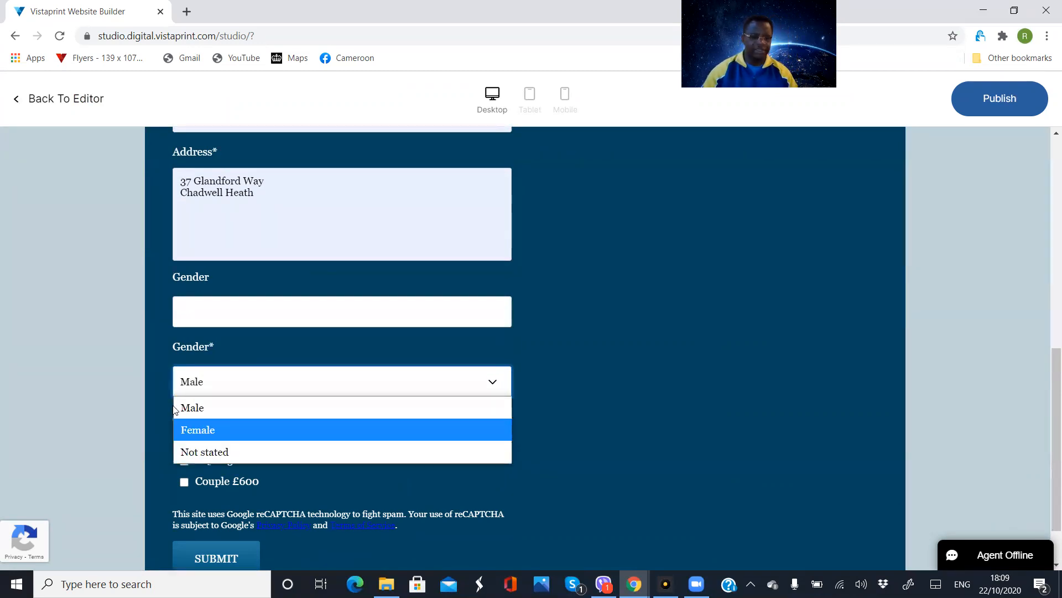
pyautogui.click(203, 427)
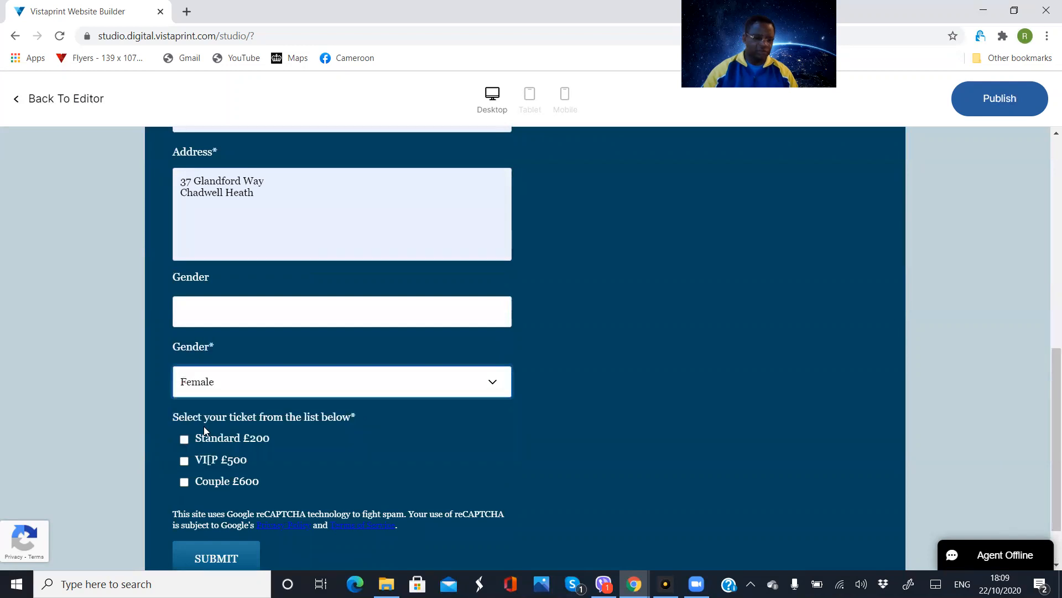
pyautogui.click(491, 380)
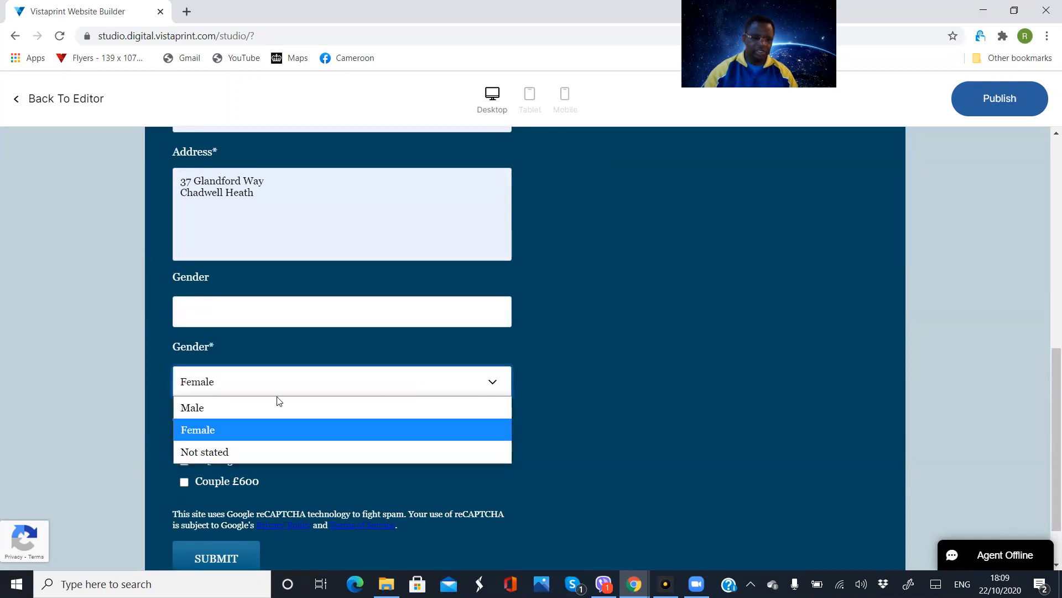
pyautogui.click(214, 409)
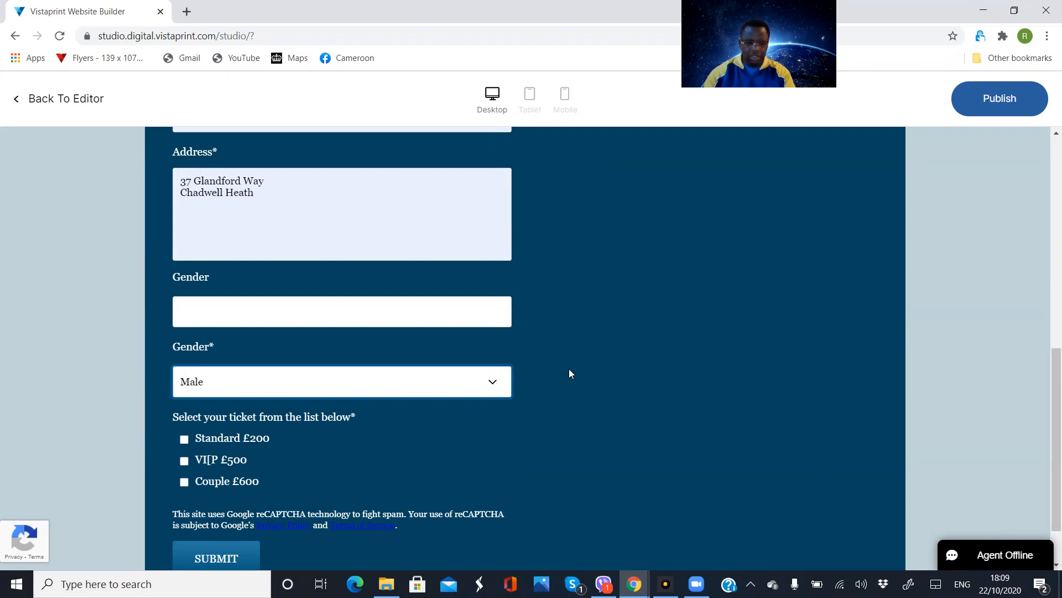
# Select the Standard £200 ticket, and try to submit the form after reviewing its entries
pyautogui.scroll(-1, 568, 369)
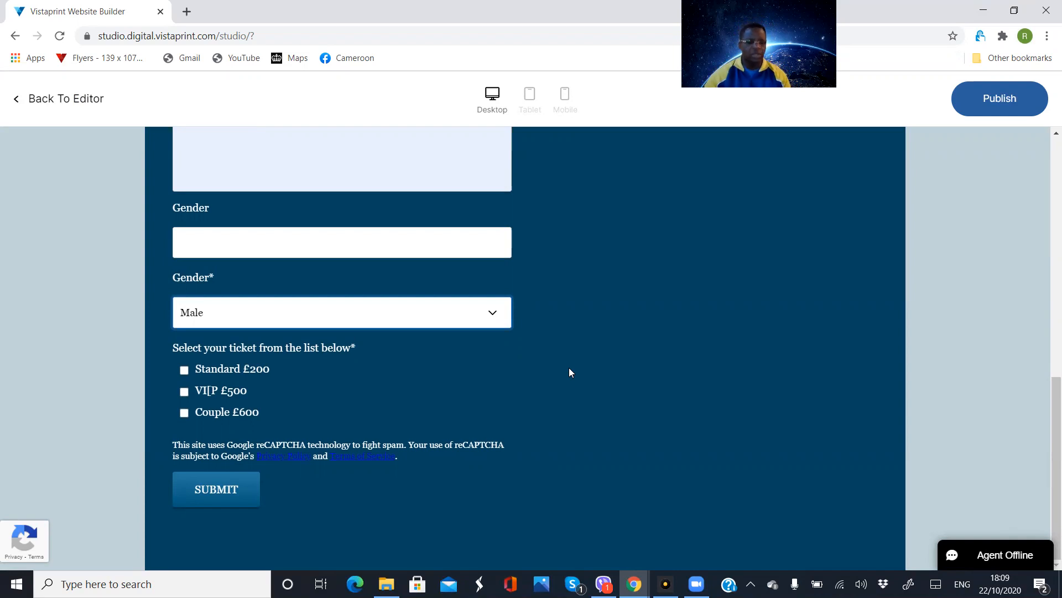
pyautogui.click(185, 370)
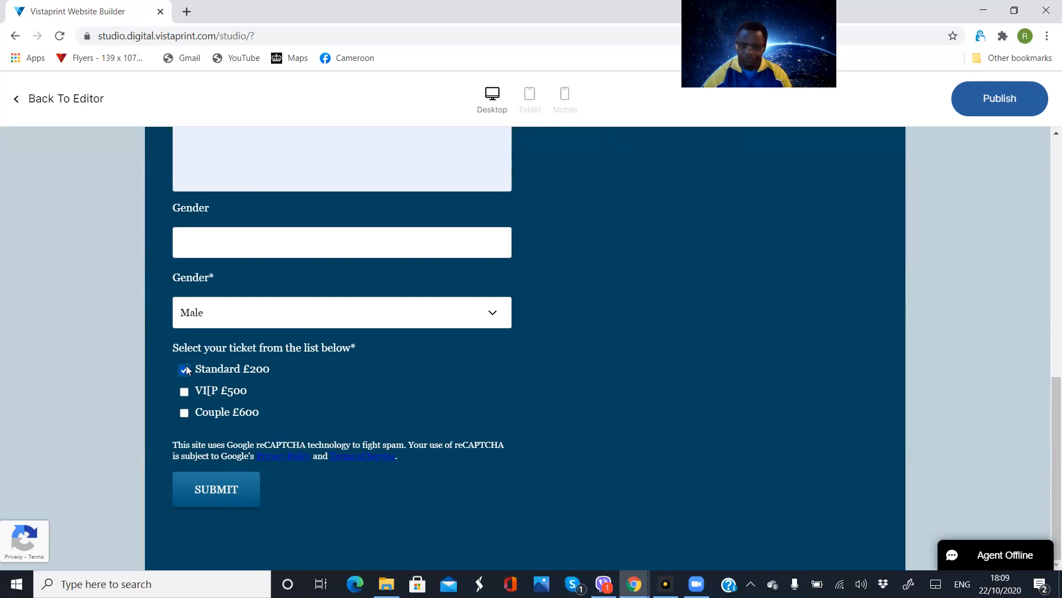
pyautogui.scroll(1, 301, 335)
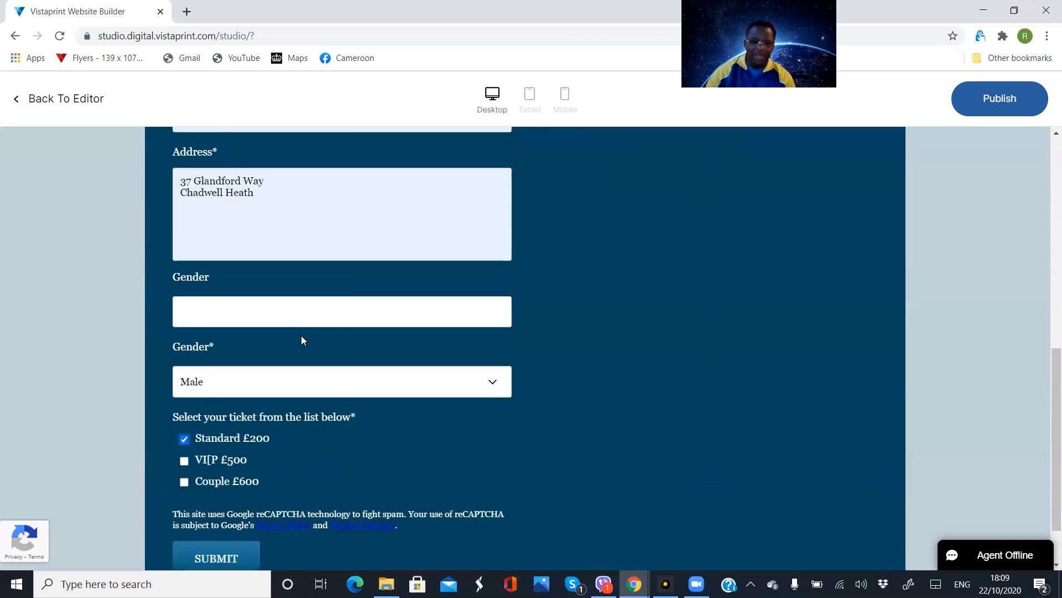
pyautogui.scroll(6, 521, 316)
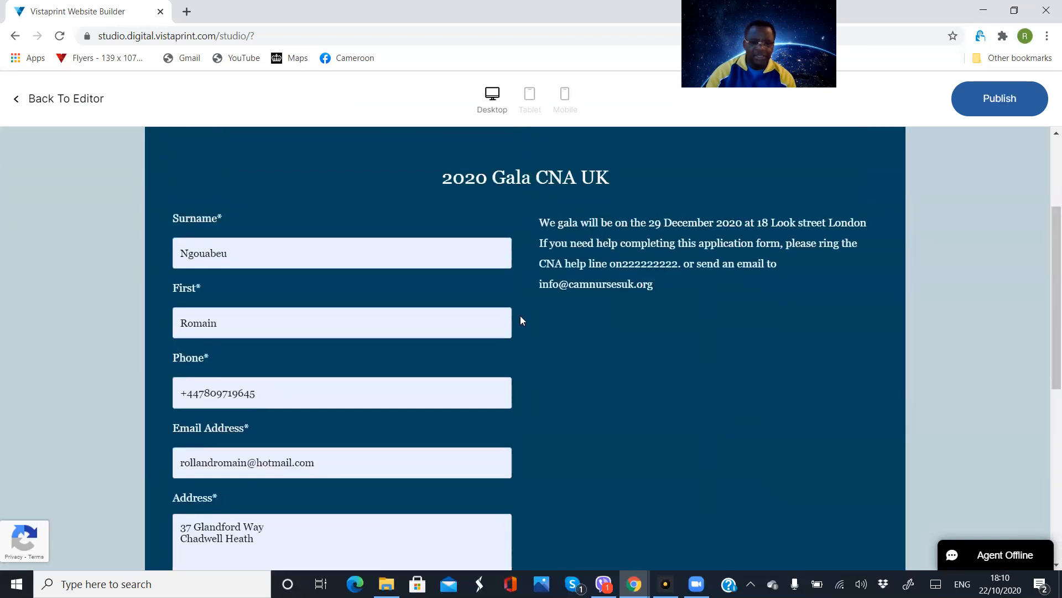
pyautogui.scroll(2, 526, 320)
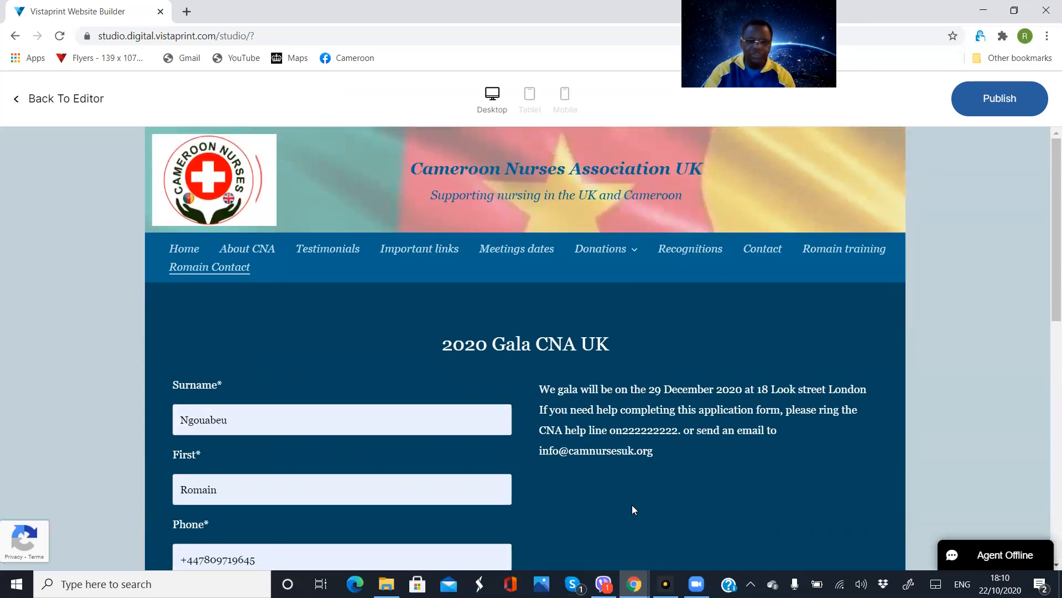
pyautogui.scroll(-7, 671, 486)
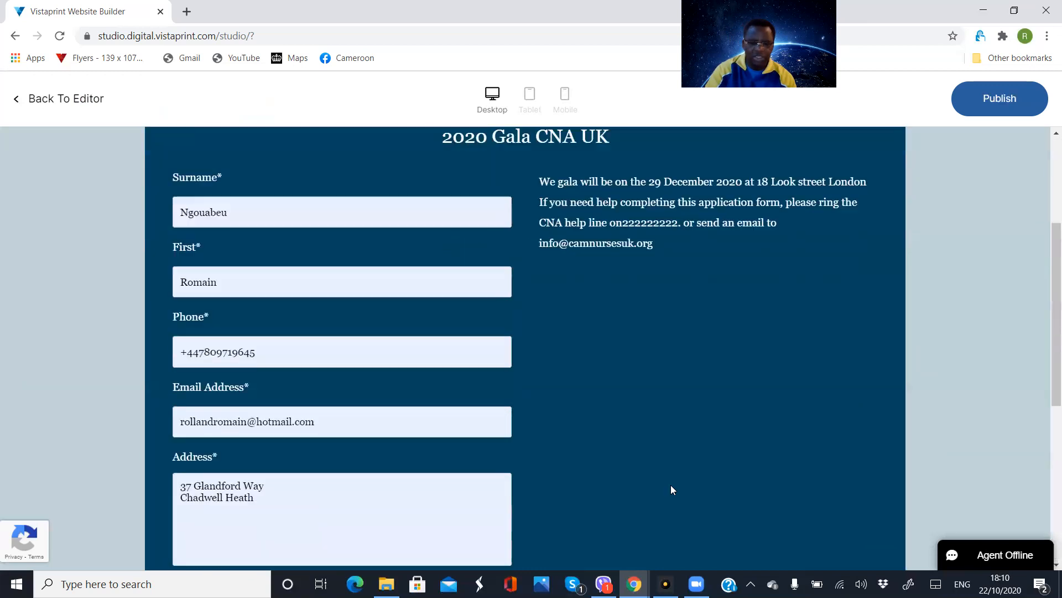
pyautogui.scroll(-1, 671, 486)
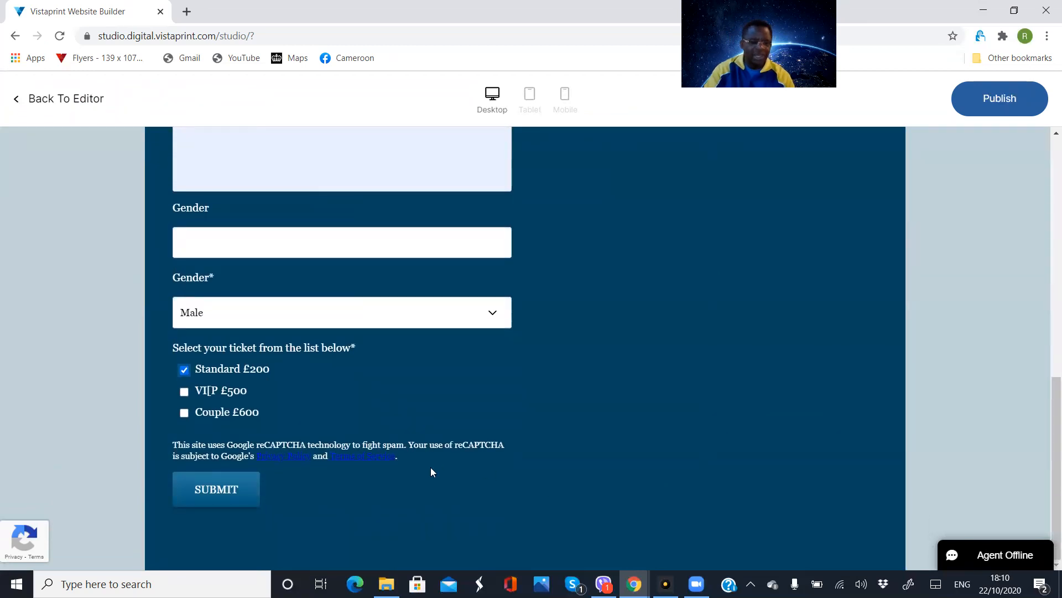
pyautogui.click(219, 497)
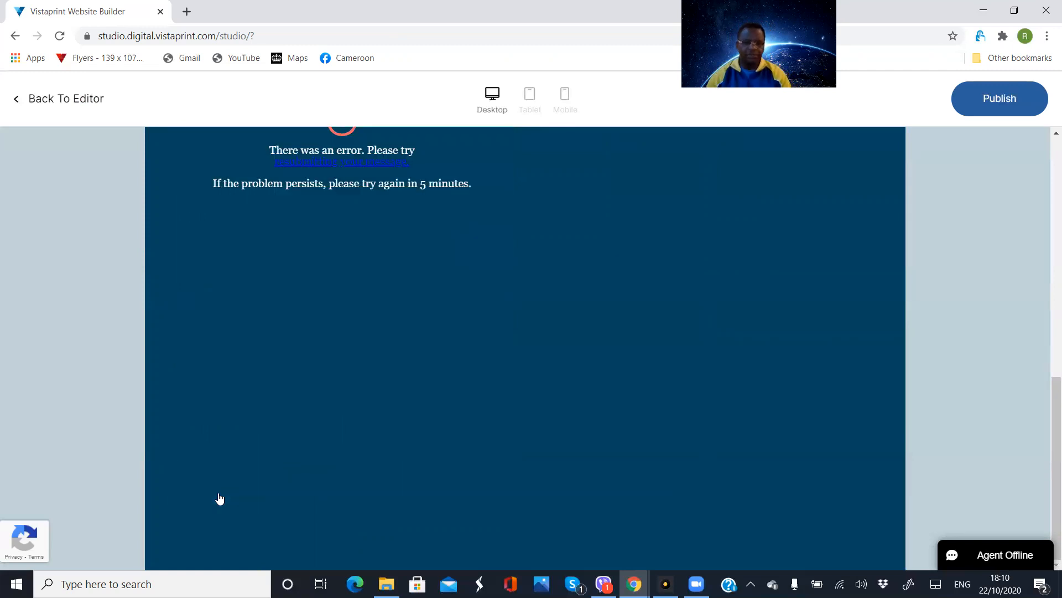
# Examine the previewed page after the submission attempt, and return to the editor to look over the form
pyautogui.scroll(2, 388, 367)
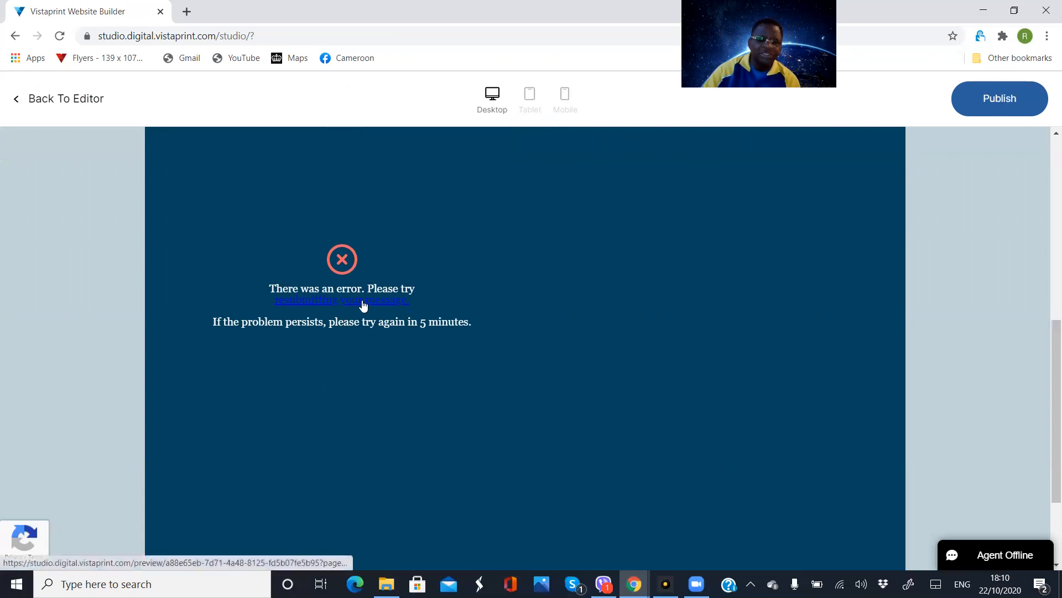
pyautogui.scroll(5, 529, 273)
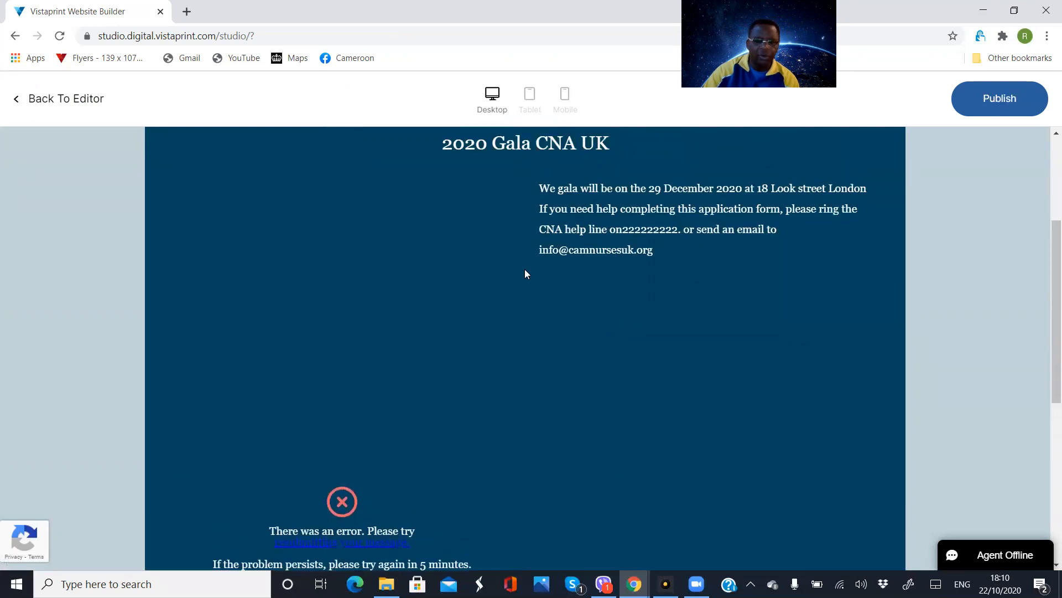
pyautogui.scroll(2, 527, 273)
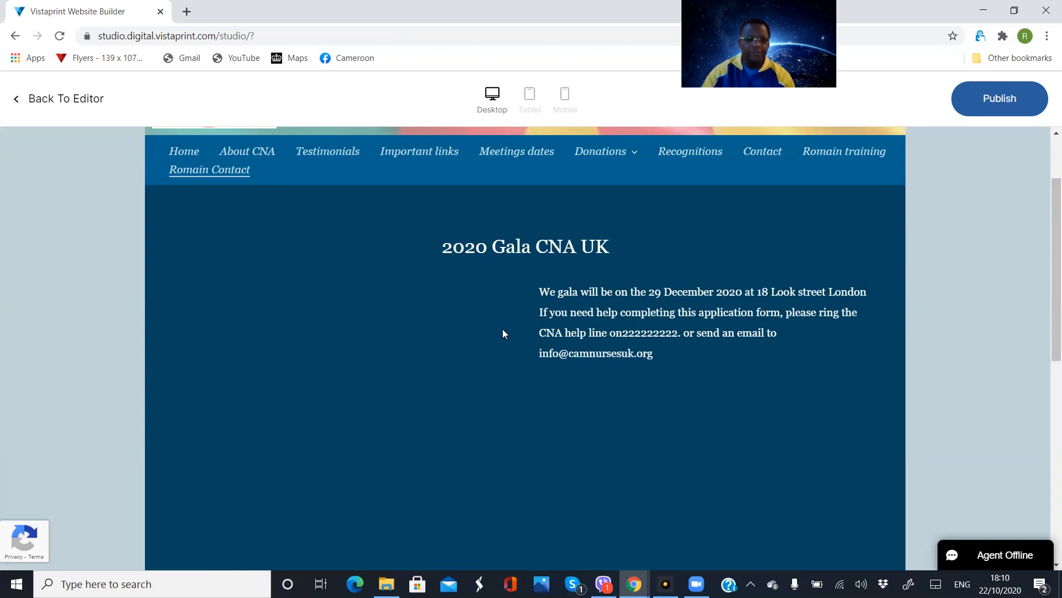
pyautogui.click(60, 102)
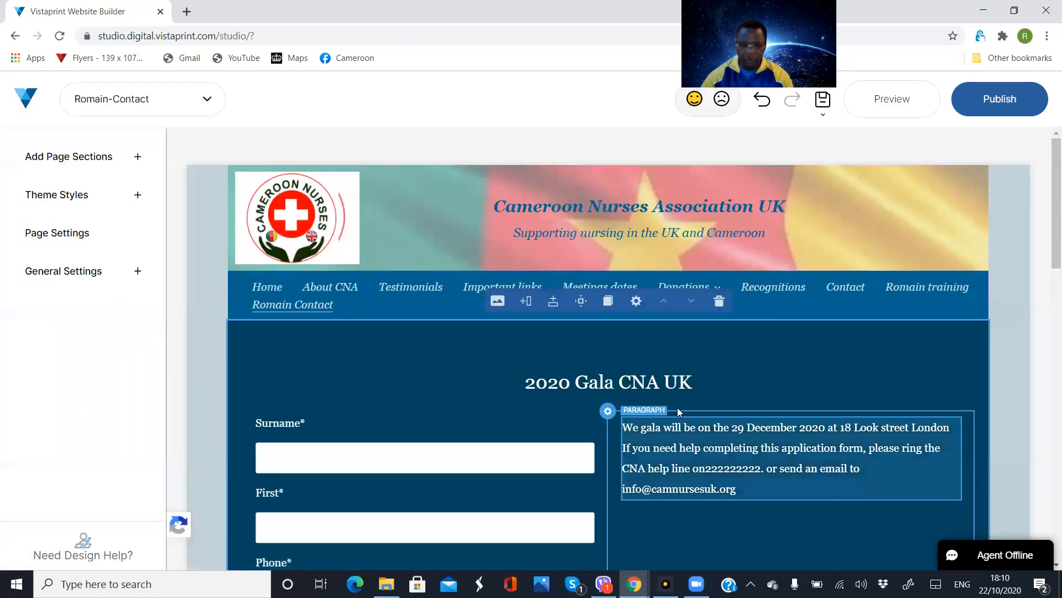
pyautogui.scroll(-6, 679, 407)
pyautogui.scroll(-6, 679, 407)
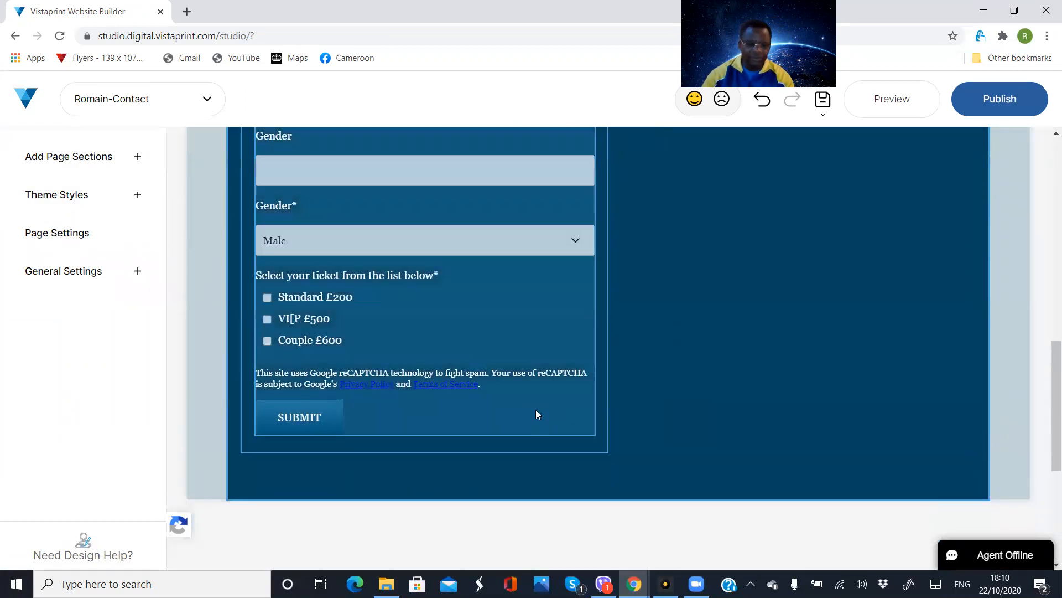
pyautogui.scroll(13, 726, 339)
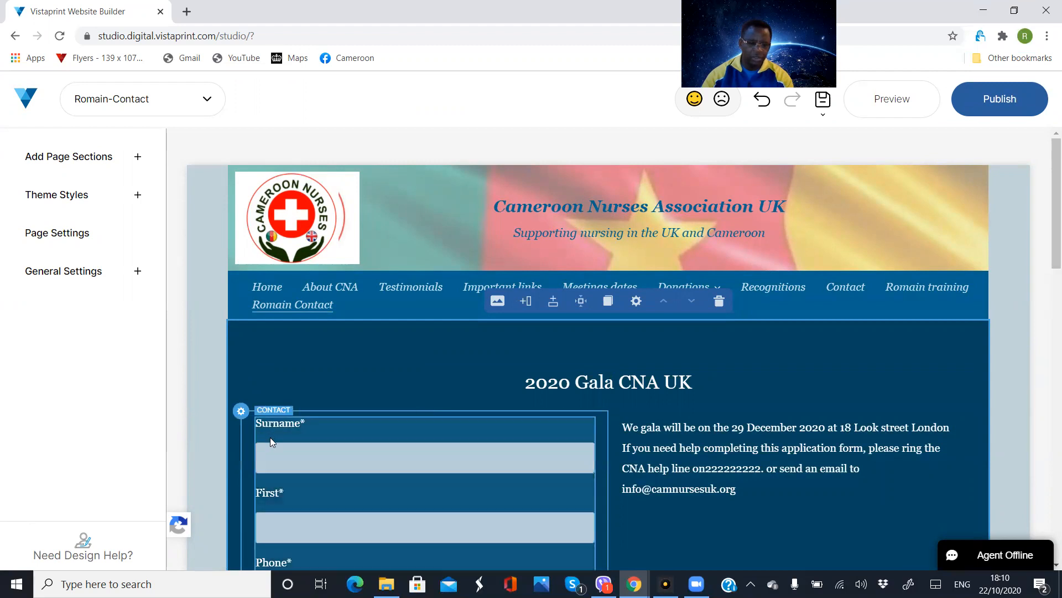
# Check the contact form's recipient email, send button text and success message in its settings, and close them unchanged
pyautogui.click(262, 429)
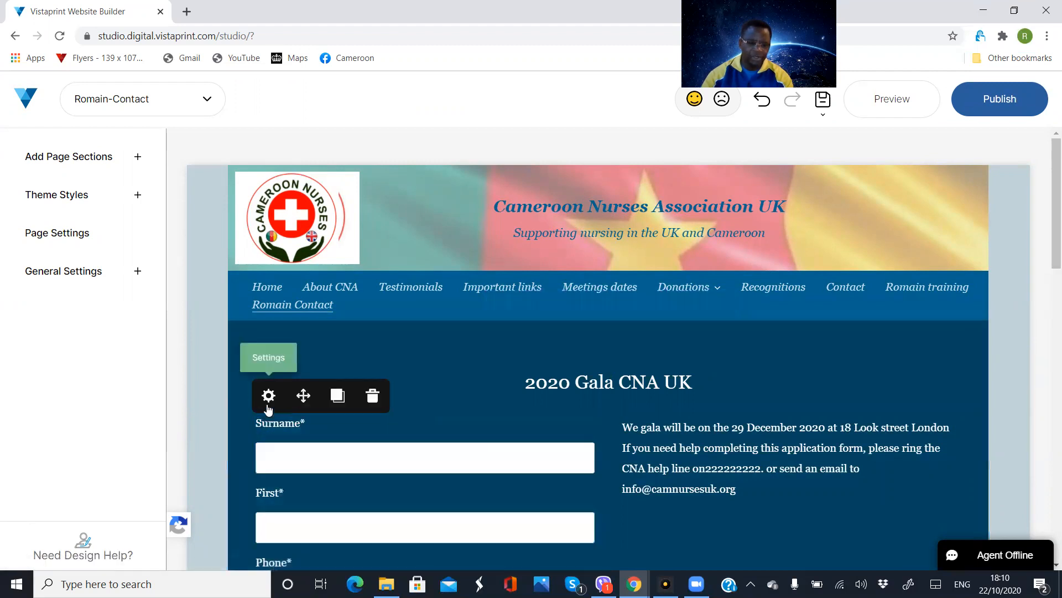
pyautogui.click(268, 402)
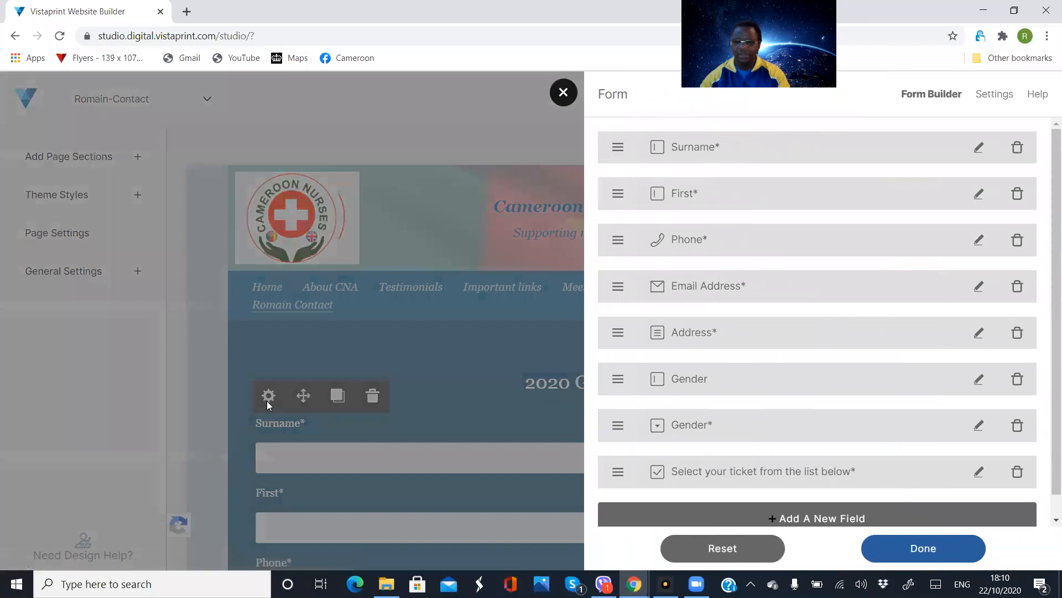
pyautogui.click(993, 97)
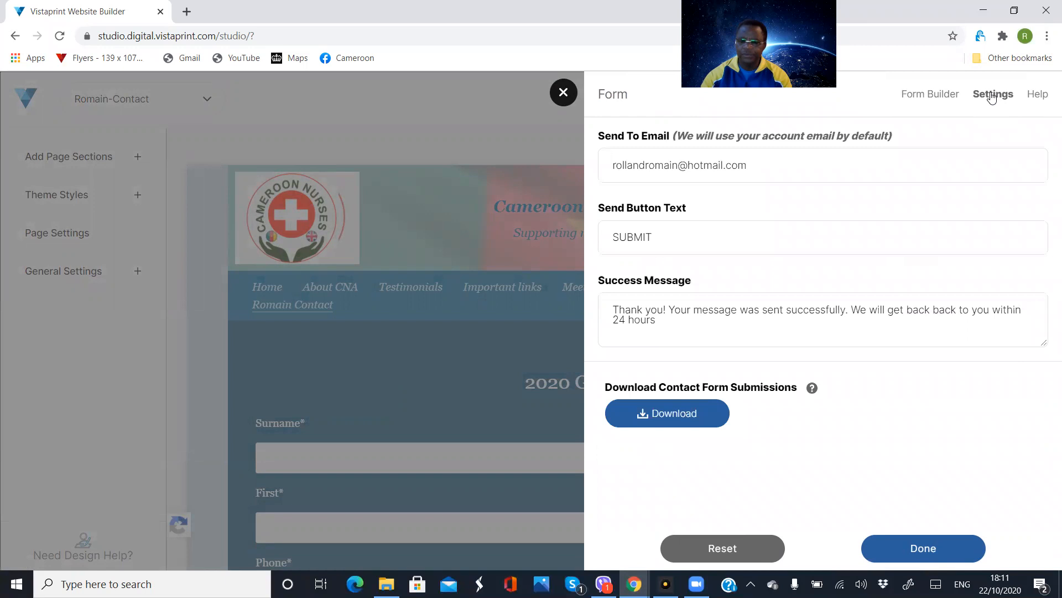
pyautogui.click(326, 382)
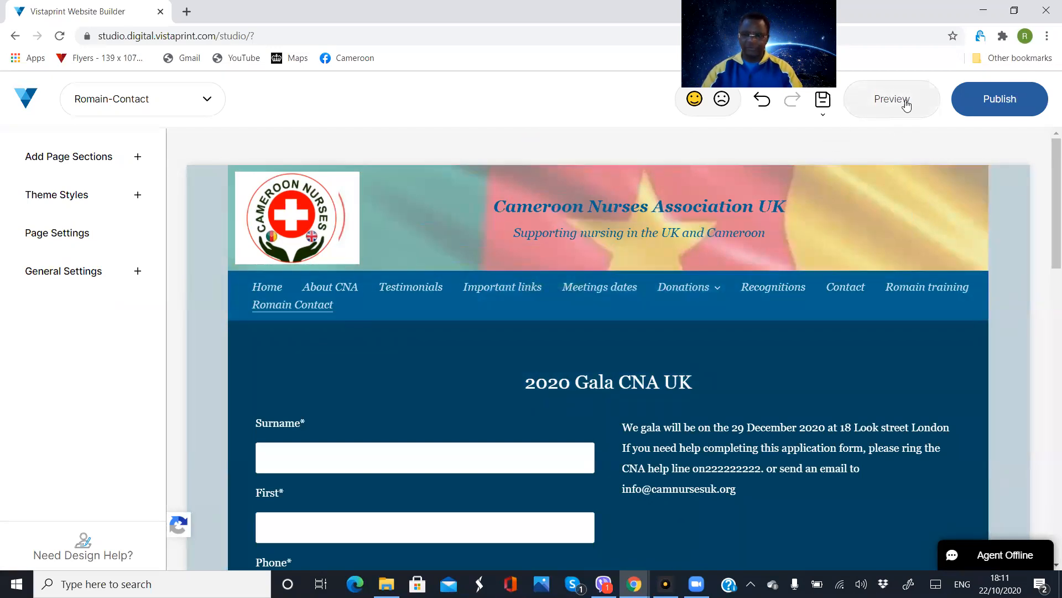
# Publish the website and reopen the preview of the contact page
pyautogui.click(987, 104)
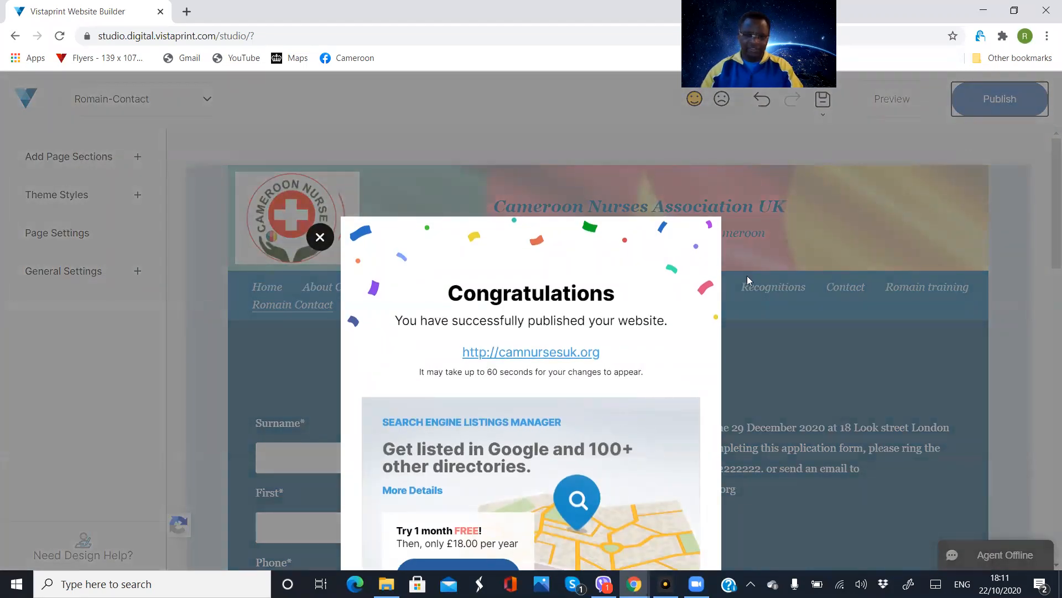
pyautogui.click(819, 215)
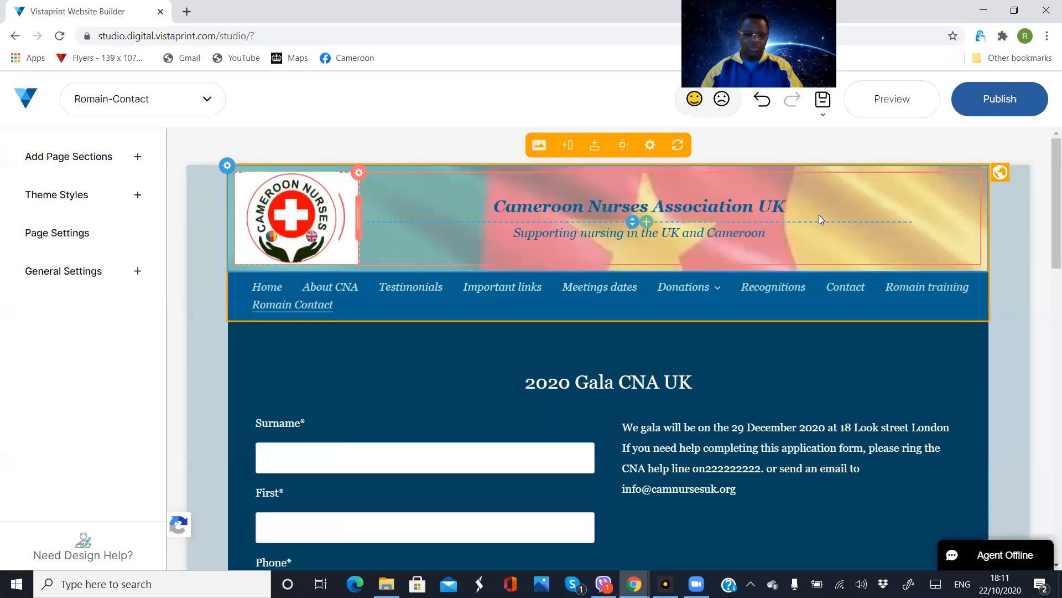
pyautogui.click(882, 102)
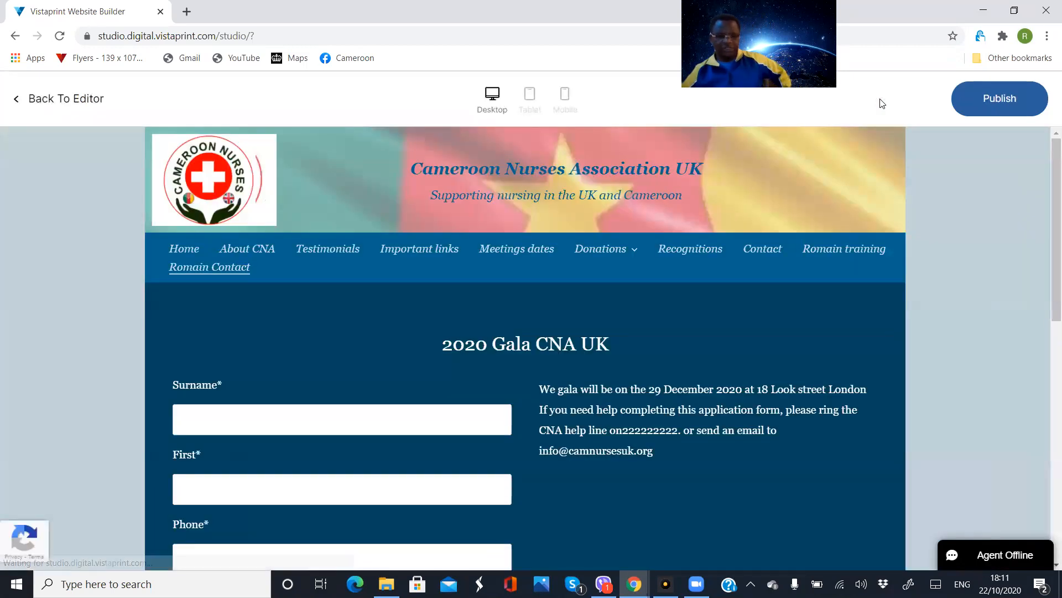
# Refill the form's name, phone, email and address fields from a saved autofill entry
pyautogui.click(207, 412)
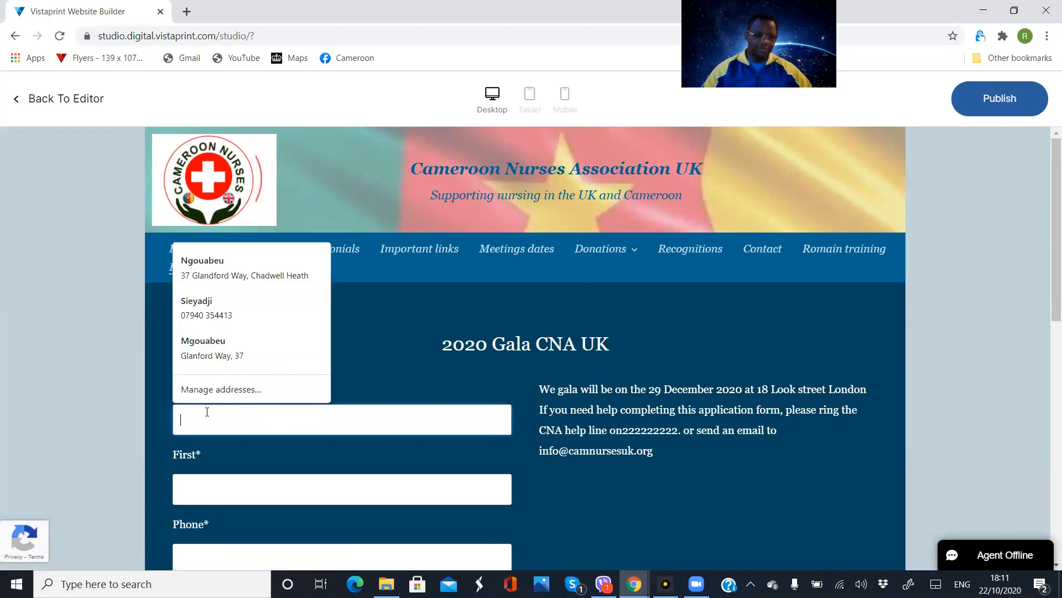
pyautogui.click(204, 277)
pyautogui.scroll(-7, 301, 362)
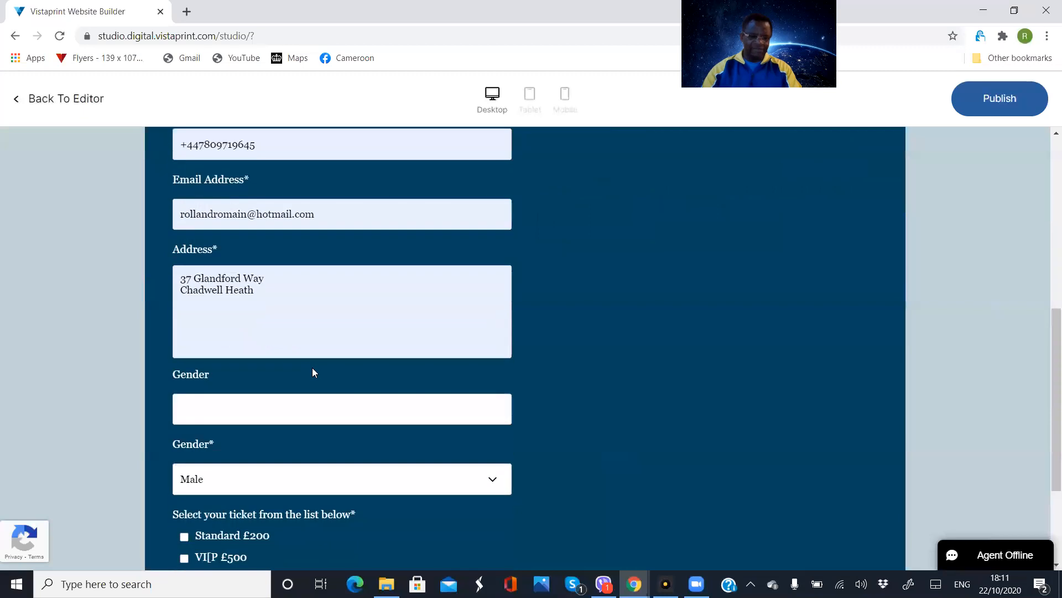
# Select the Couple £600 ticket and set the required Gender list to Not stated
pyautogui.scroll(-1, 312, 368)
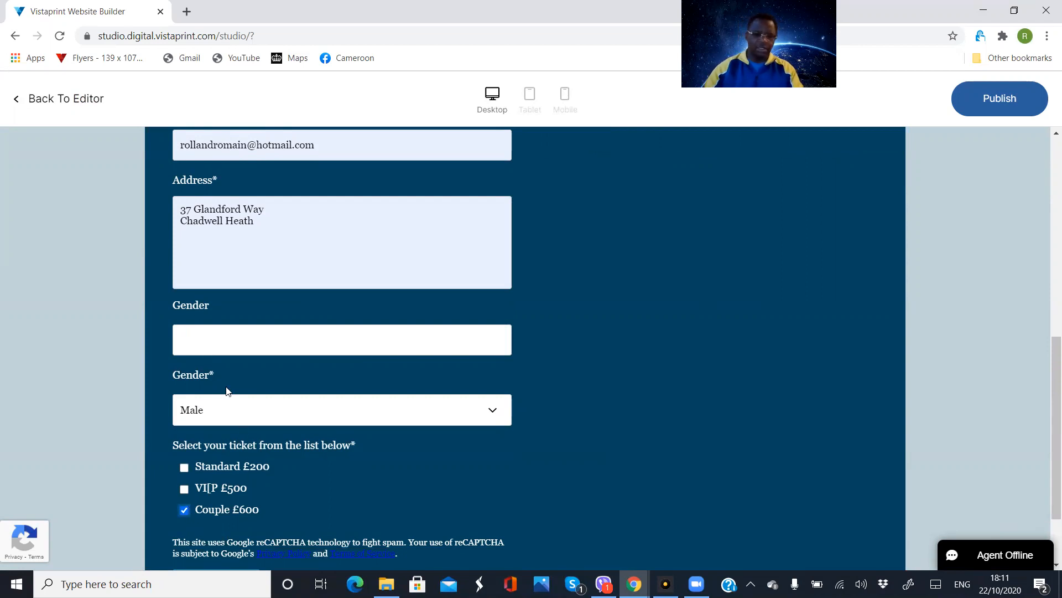
pyautogui.click(489, 411)
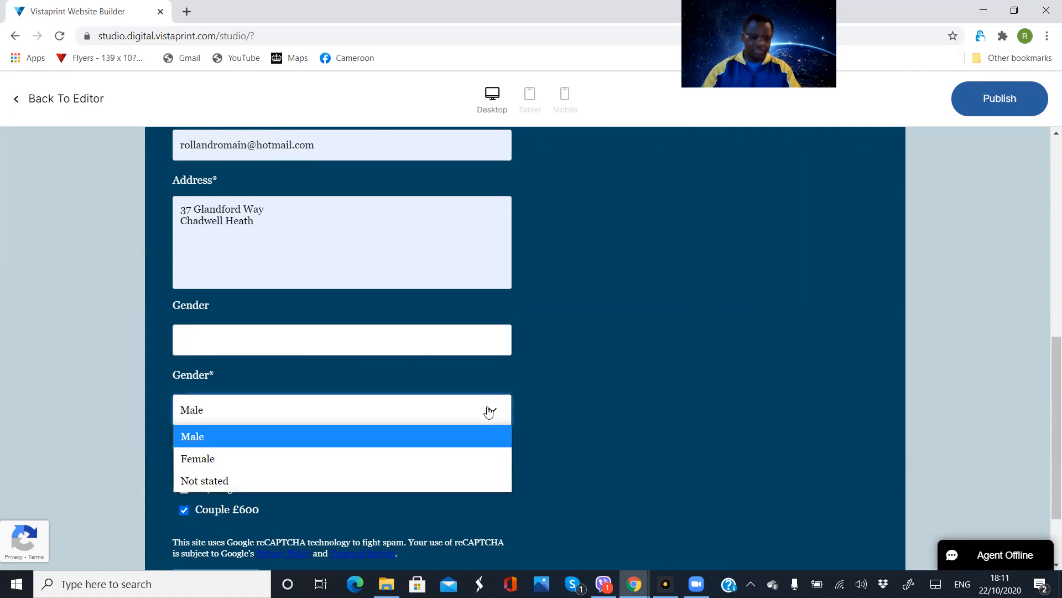
pyautogui.click(215, 481)
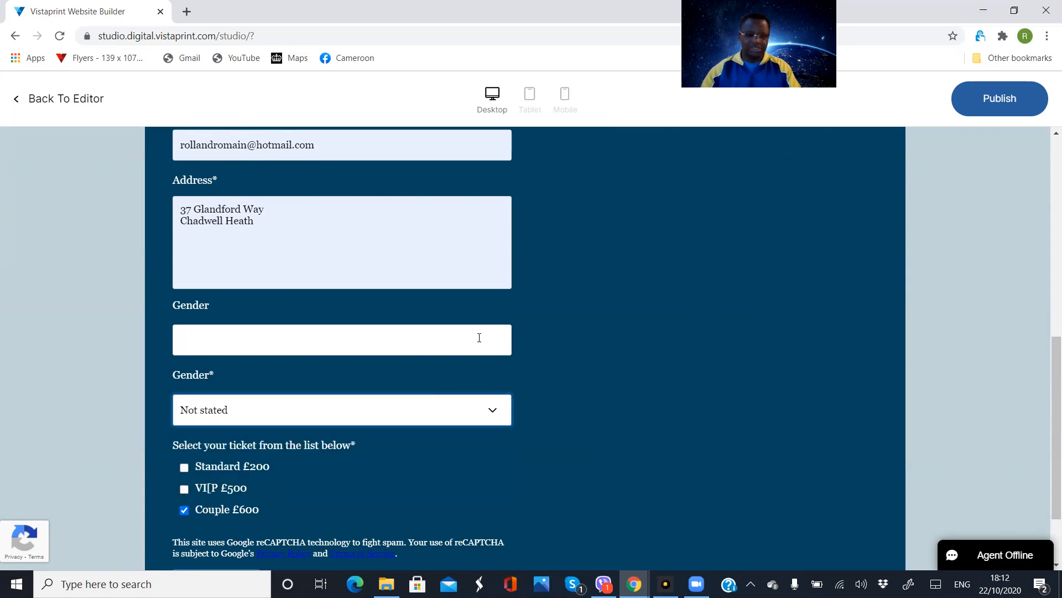
# Leave the optional Gender text field blank and submit the completed form
pyautogui.click(225, 340)
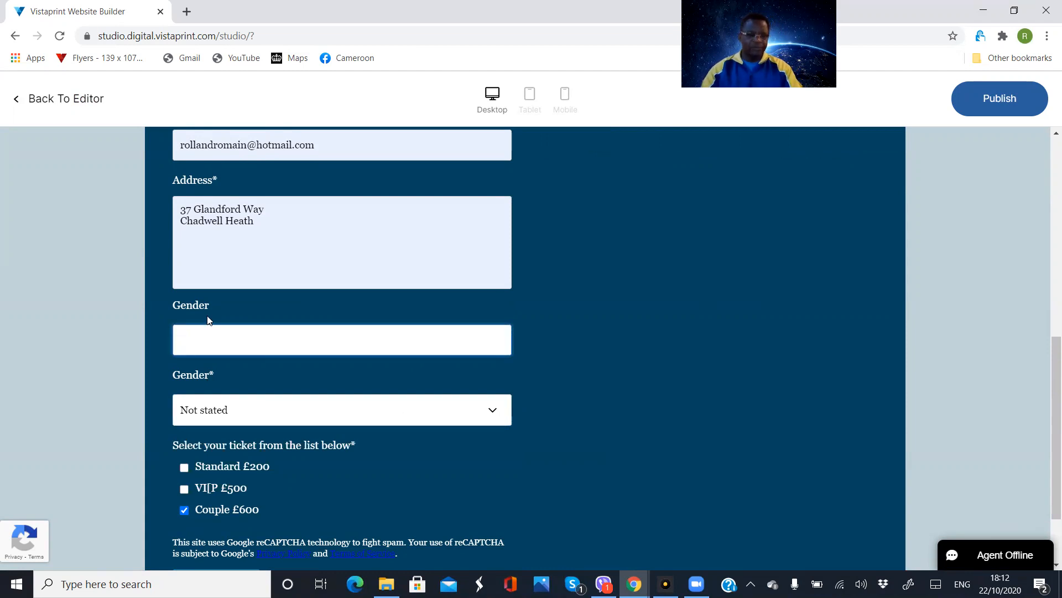
pyautogui.scroll(-2, 651, 394)
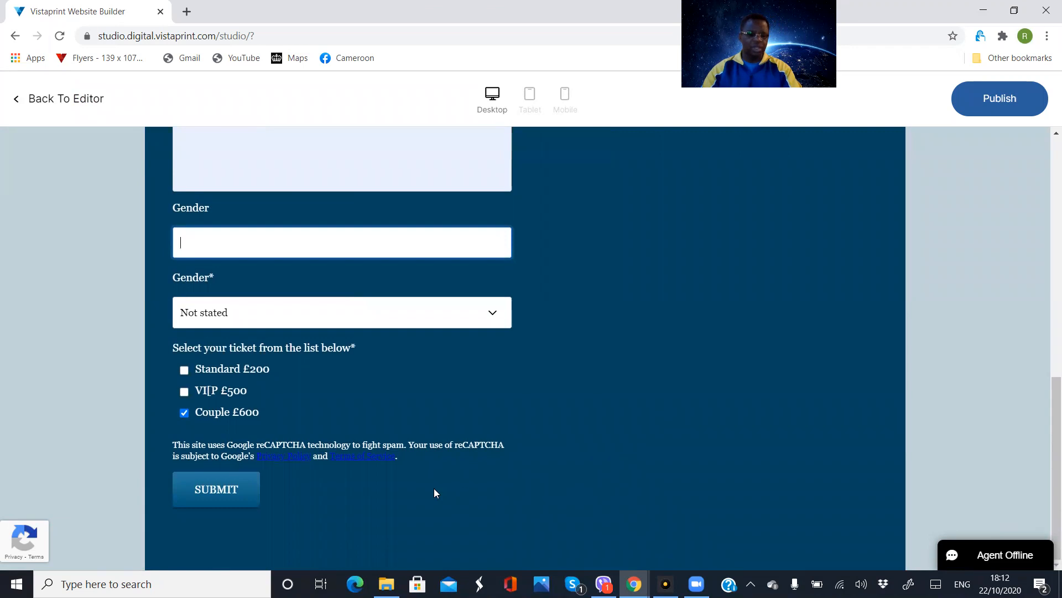
pyautogui.click(228, 491)
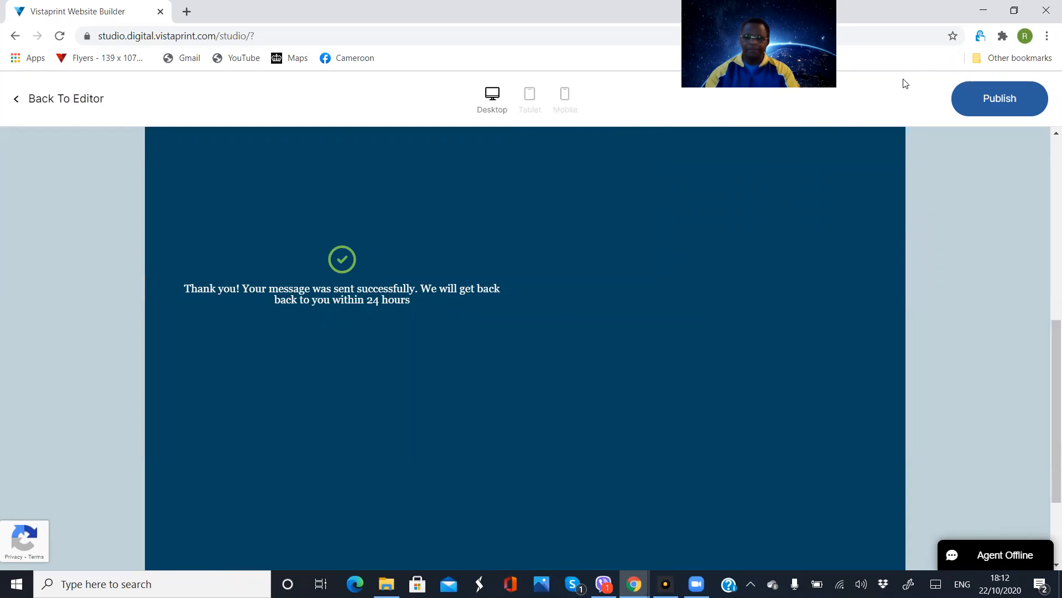
# Minimise the website builder, open a maximised new Chrome window and go to the Outlook mailbox
pyautogui.click(985, 9)
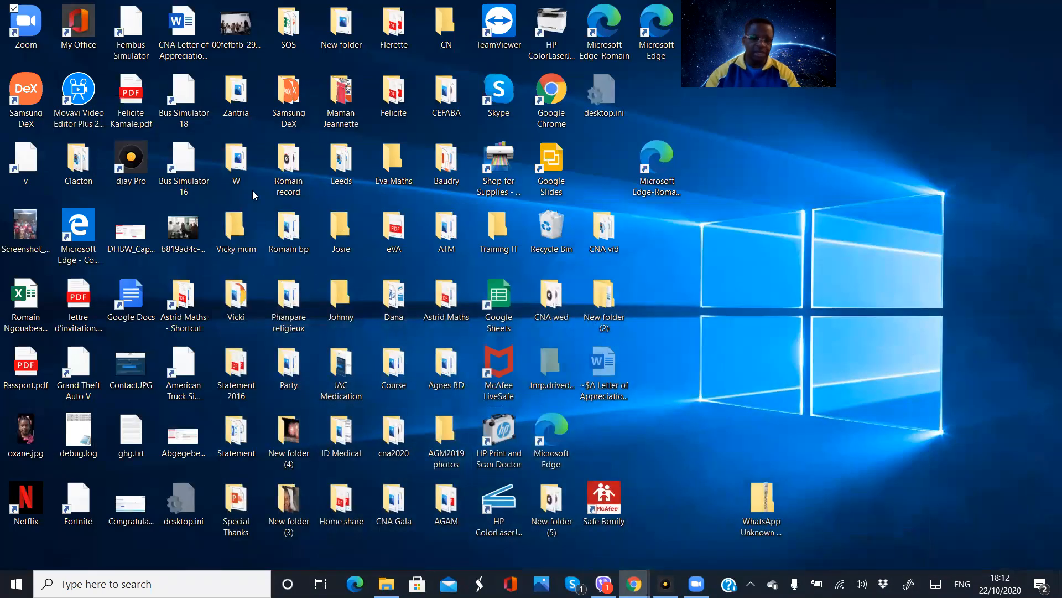
pyautogui.doubleClick(552, 100)
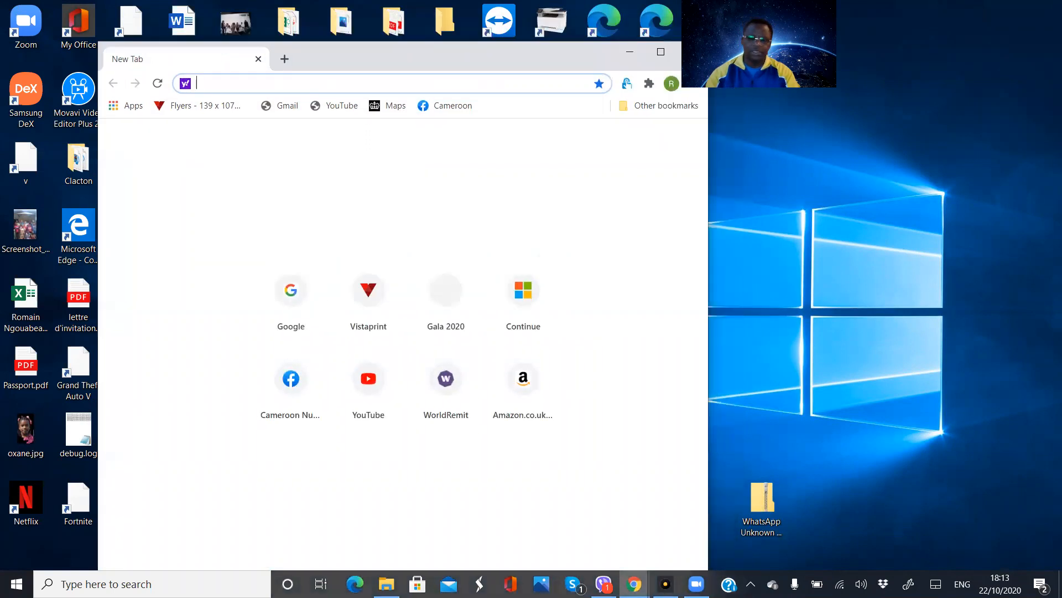
pyautogui.click(660, 52)
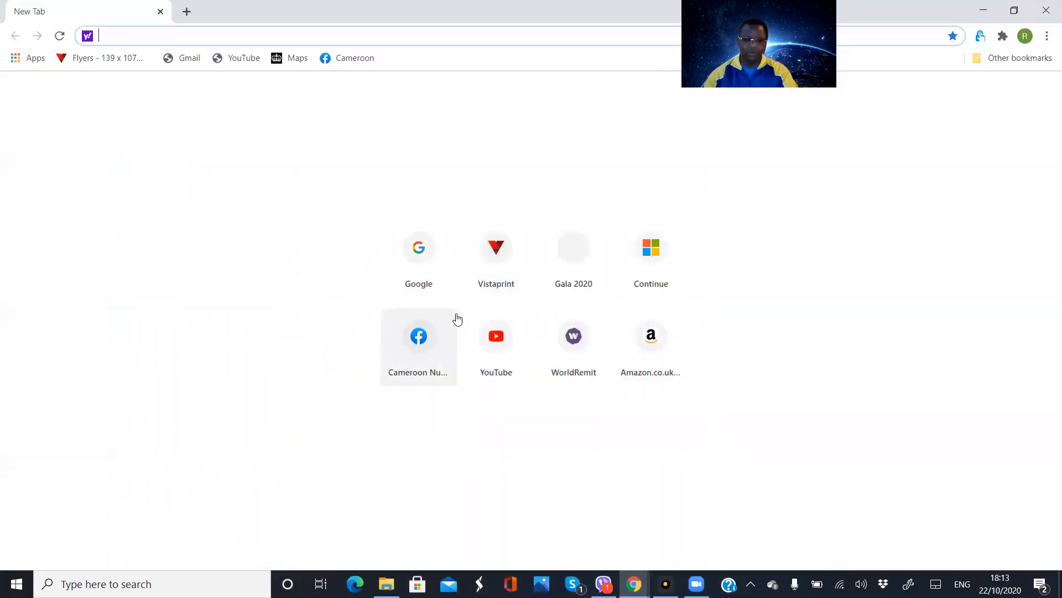
pyautogui.click(649, 249)
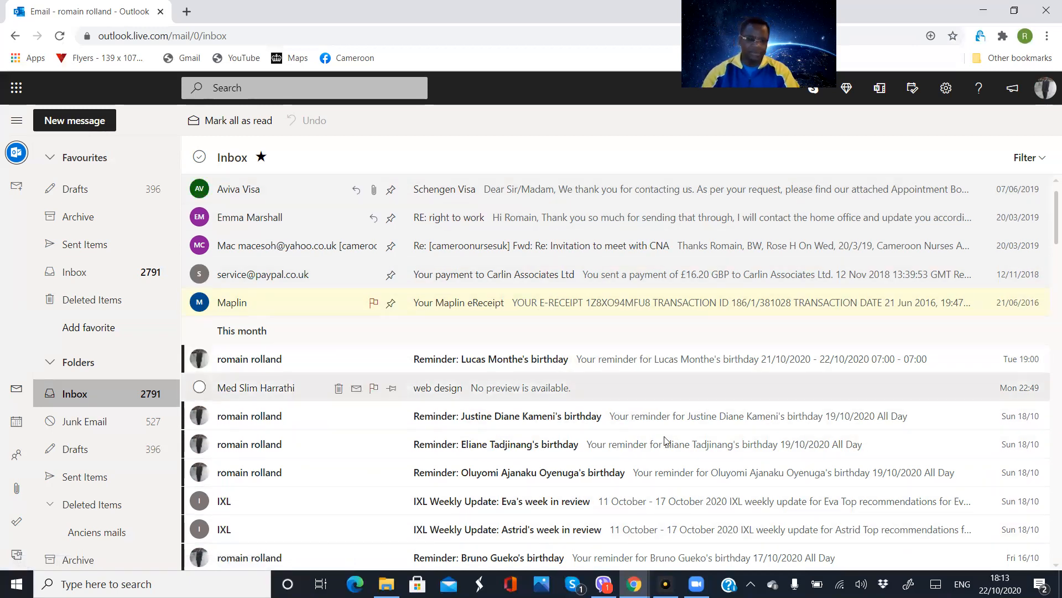
# Open the Contact Form Submission email in the Junk Email folder and review the submitted form details
pyautogui.click(95, 424)
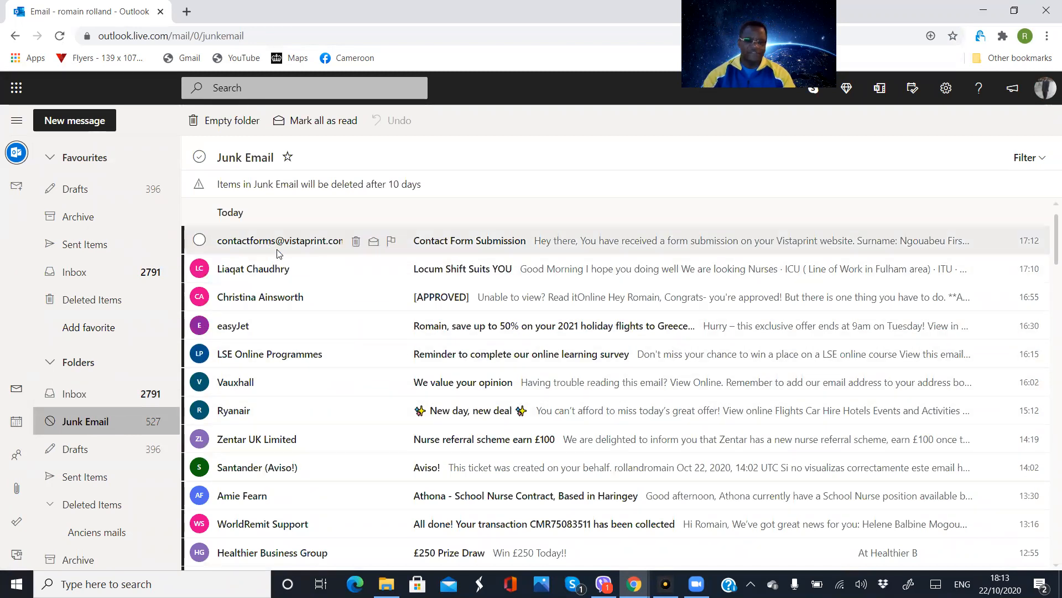
pyautogui.click(474, 250)
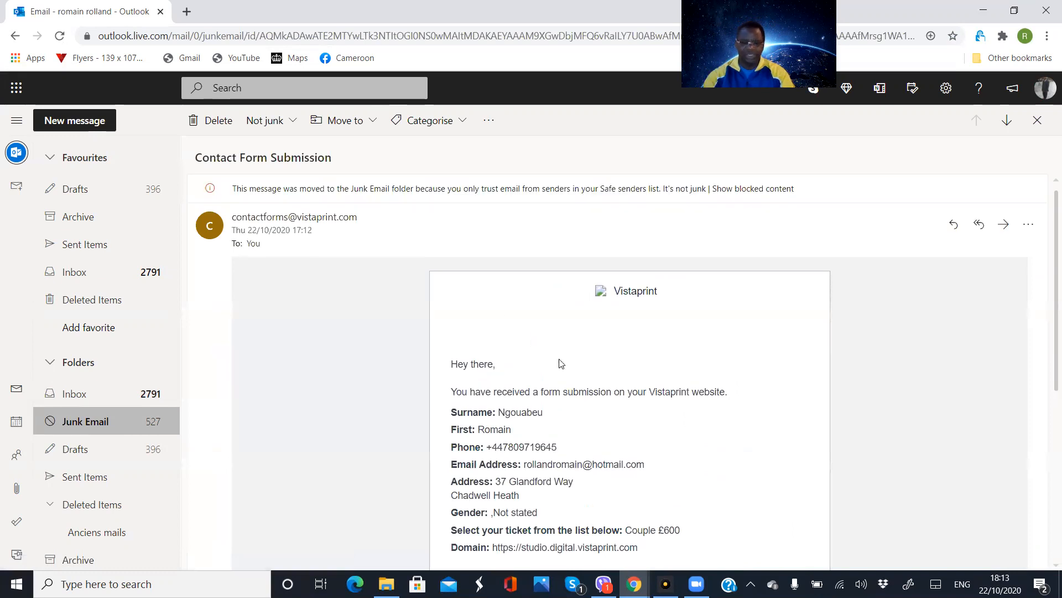
pyautogui.scroll(-3, 579, 365)
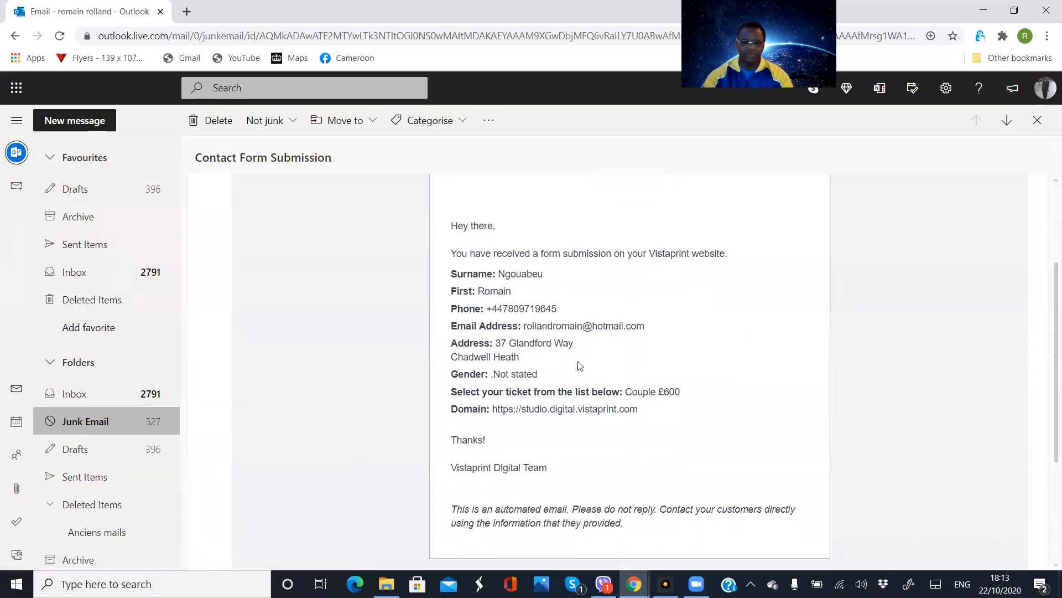
pyautogui.scroll(-3, 580, 365)
pyautogui.scroll(6, 532, 269)
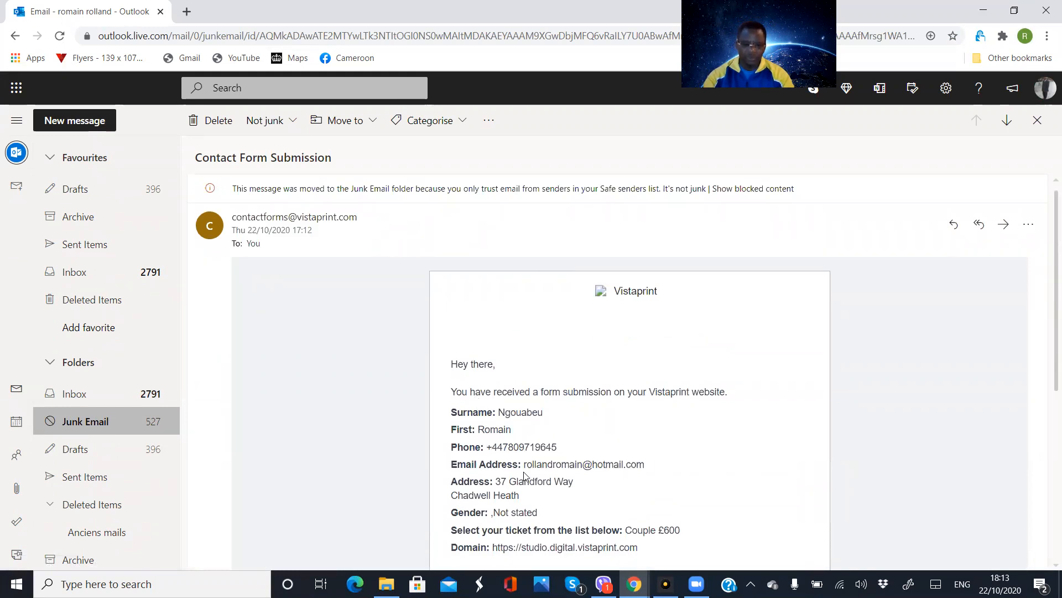
pyautogui.scroll(-3, 529, 485)
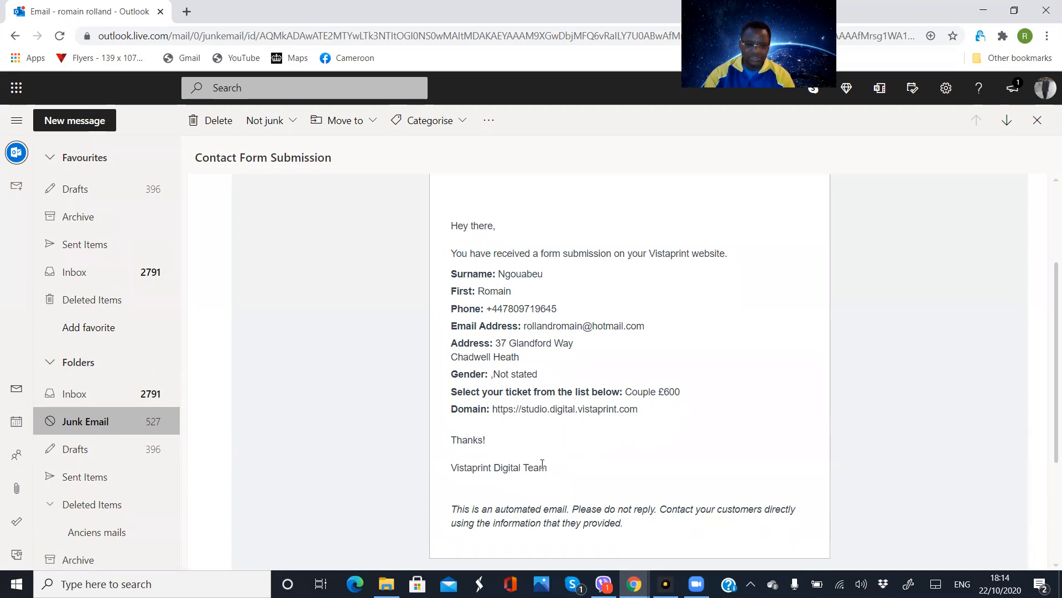
pyautogui.scroll(3, 543, 465)
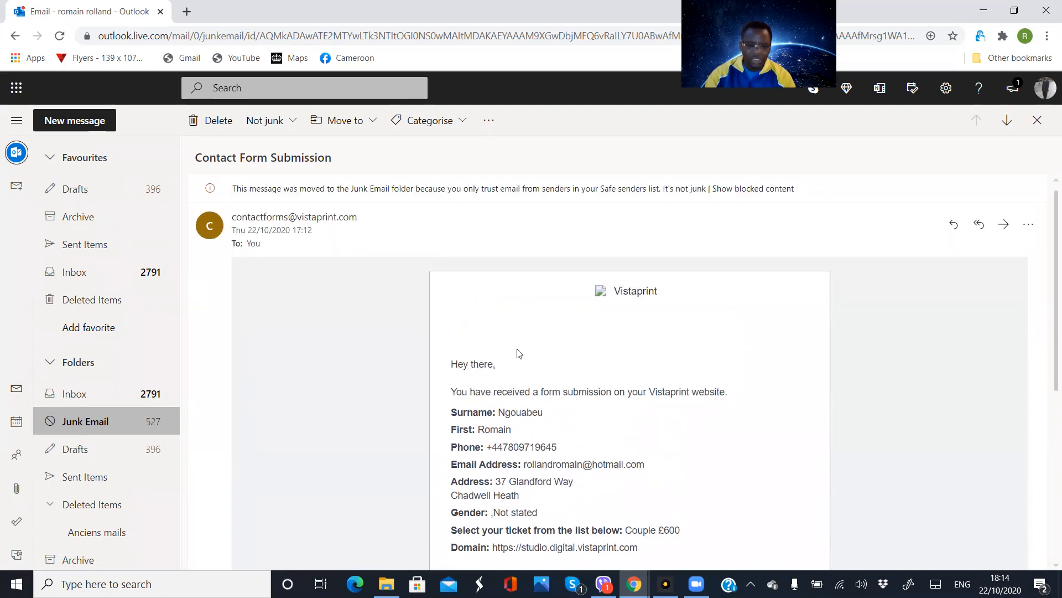